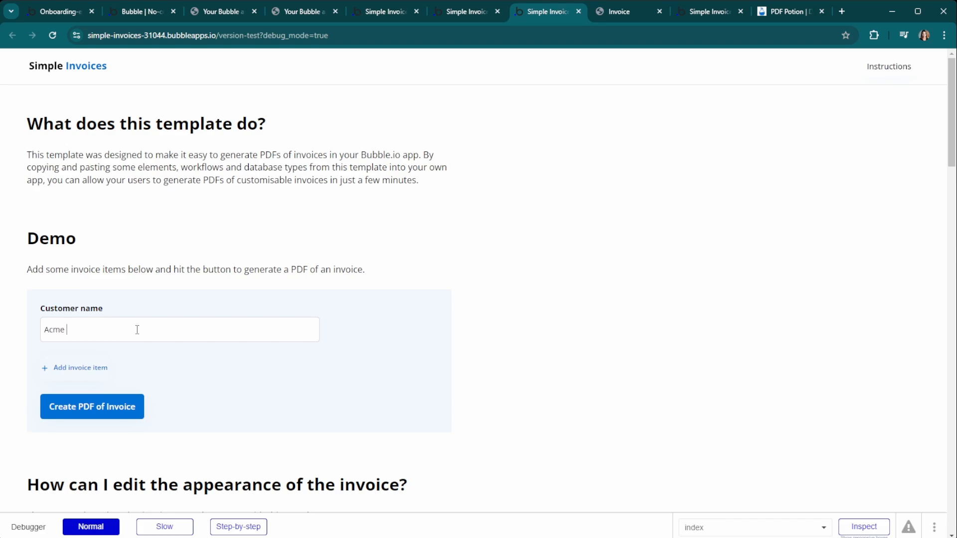
Step: Add an invoice item described as Consult with a unit cost of 100 and a quantity of 1
{"action": "left_click", "coordinate": [80, 368]}
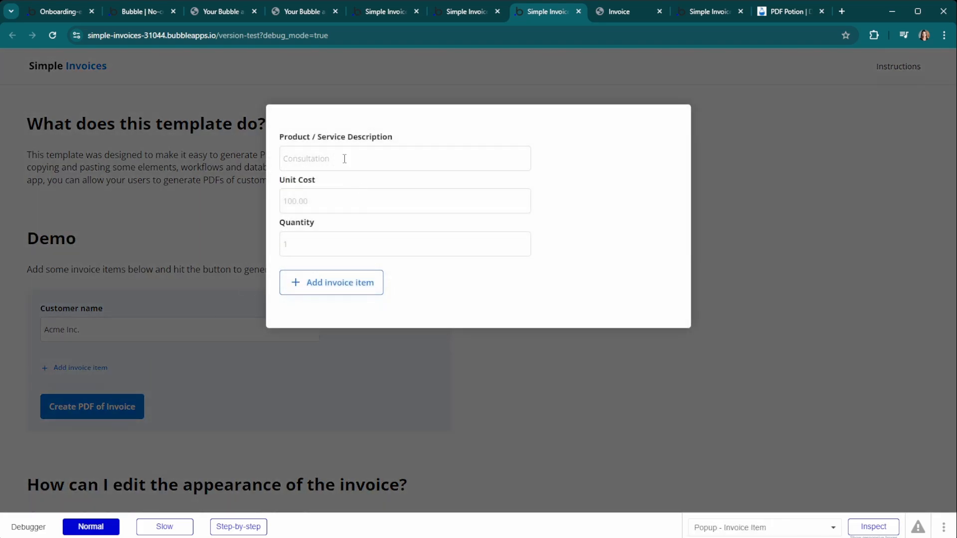
{"action": "type", "text": "Consult"}
{"action": "left_click", "coordinate": [302, 201]}
{"action": "type", "text": "100"}
{"action": "left_click", "coordinate": [301, 235]}
{"action": "type", "text": "1"}
{"action": "left_click", "coordinate": [317, 282]}
Step: Add a second invoice item described as Supplies with a unit cost of 50 and a quantity of 3
{"action": "left_click", "coordinate": [66, 419]}
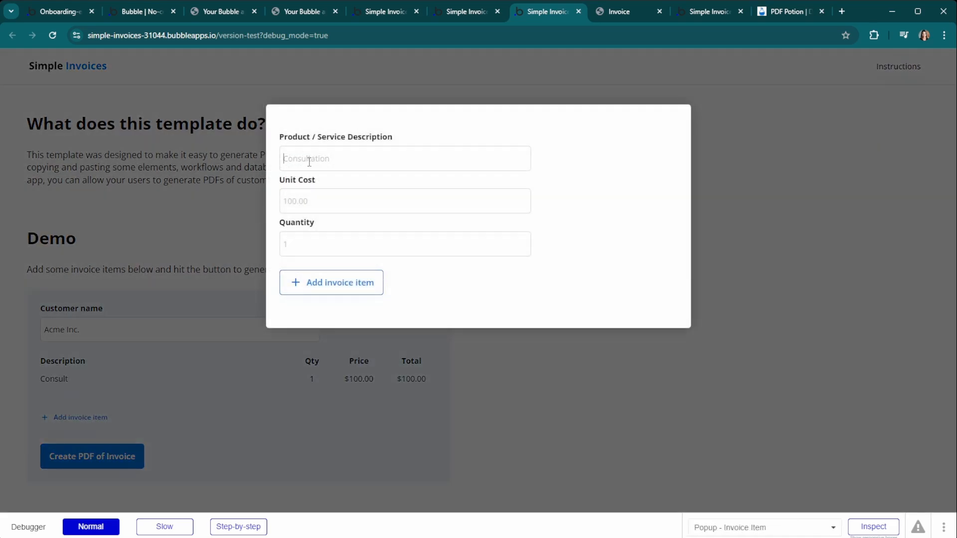
{"action": "type", "text": "Supplies"}
{"action": "left_click", "coordinate": [321, 202]}
{"action": "type", "text": "50"}
{"action": "type", "text": "3"}
{"action": "left_click", "coordinate": [325, 285]}
Step: Add a Strategy invoice item with unit cost 150 and quantity 3, and generate the PDF of the demo invoice
{"action": "left_click", "coordinate": [48, 445]}
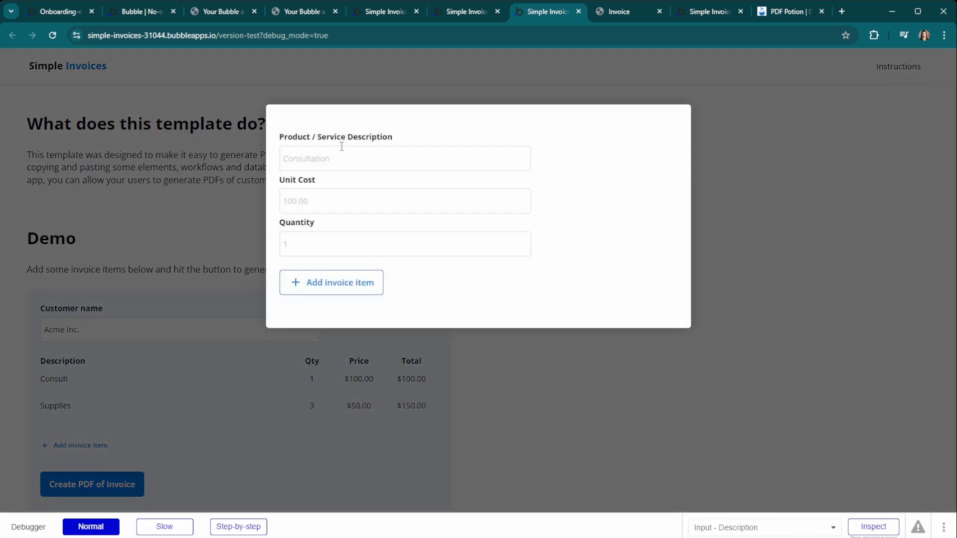
{"action": "type", "text": "Strategy"}
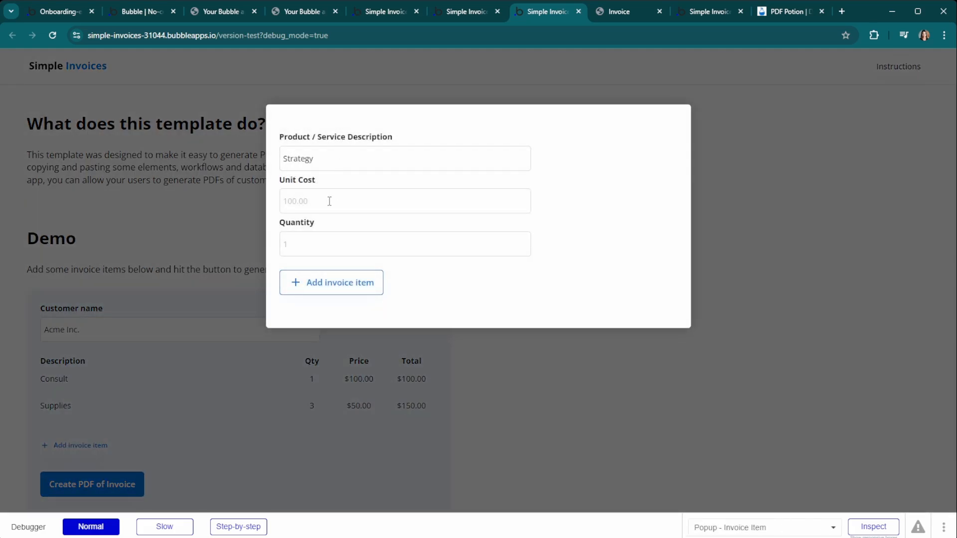
{"action": "left_click", "coordinate": [327, 201]}
{"action": "type", "text": "150"}
{"action": "left_click", "coordinate": [317, 245]}
{"action": "type", "text": "3"}
{"action": "left_click", "coordinate": [309, 293]}
{"action": "scroll", "coordinate": [165, 317], "scroll_direction": "down", "scroll_amount": 1}
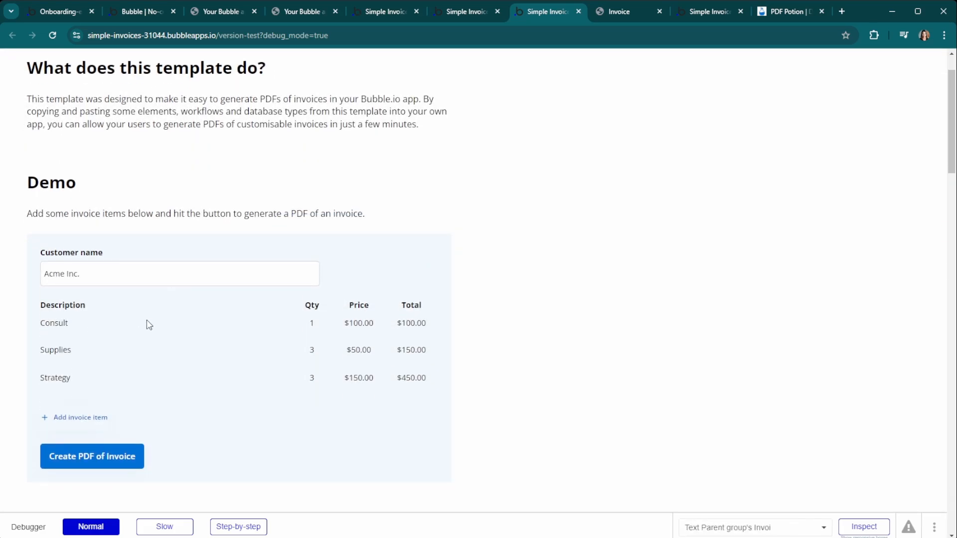
{"action": "left_click", "coordinate": [103, 464]}
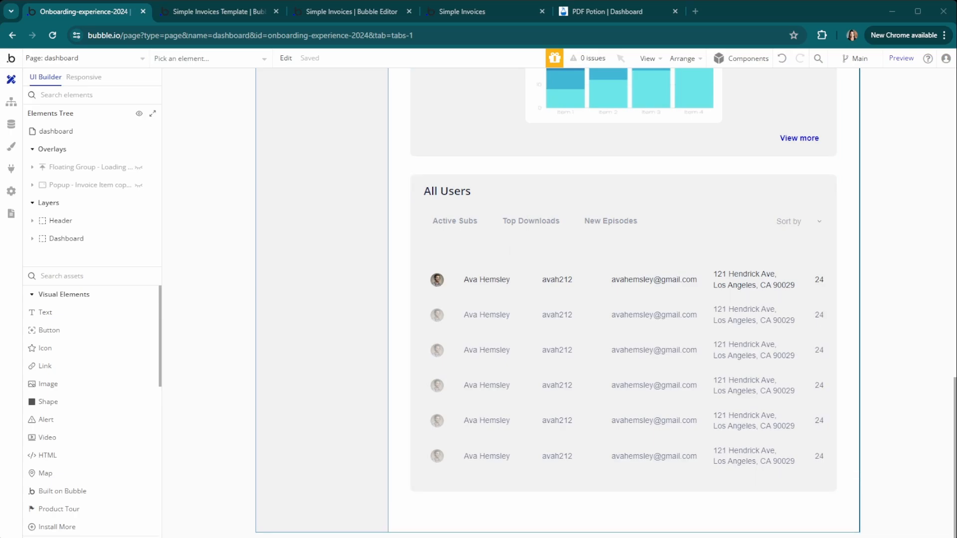
Step: Review the Simple Invoices marketplace page and read the setup instructions on the template's index page in the editor
{"action": "left_click", "coordinate": [199, 11]}
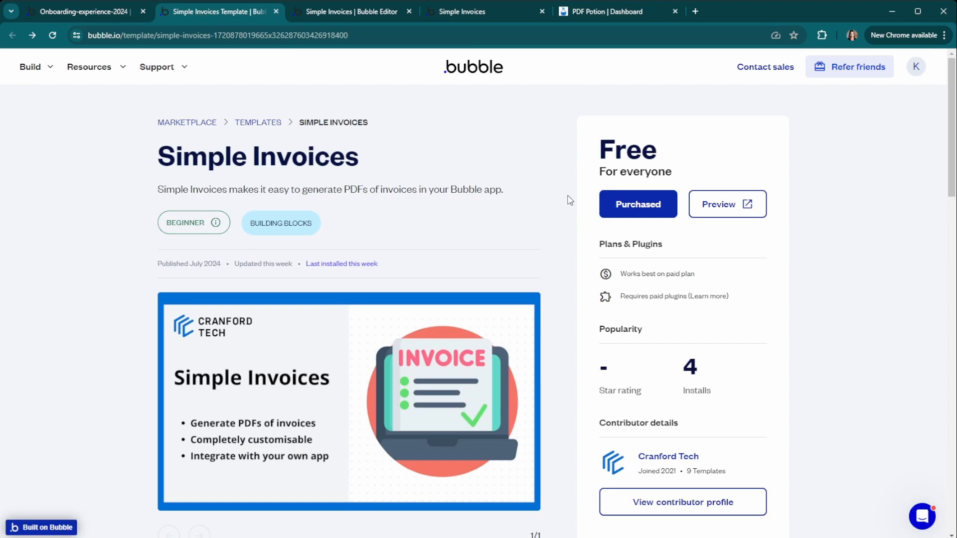
{"action": "left_click", "coordinate": [332, 19]}
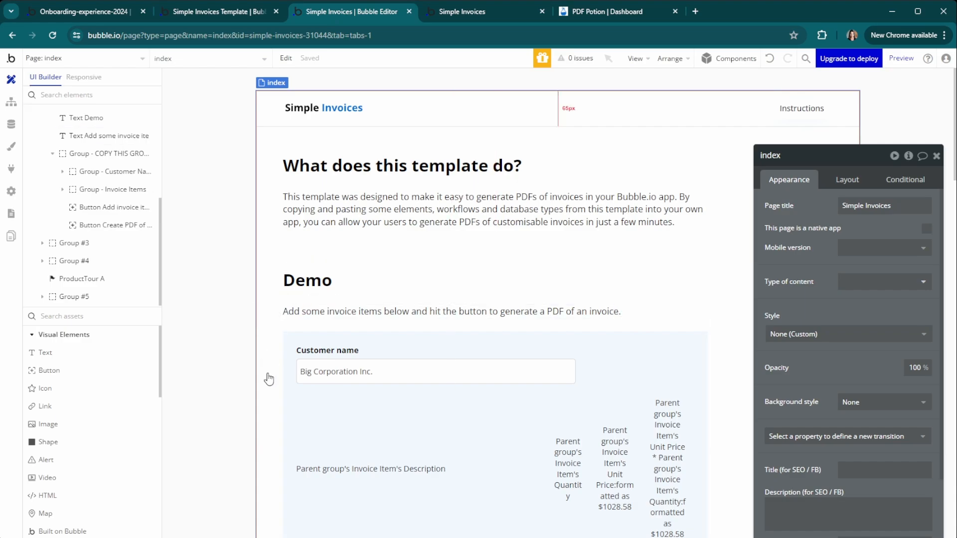
{"action": "scroll", "coordinate": [410, 387], "scroll_direction": "down", "scroll_amount": 5}
{"action": "scroll", "coordinate": [410, 386], "scroll_direction": "down", "scroll_amount": 9}
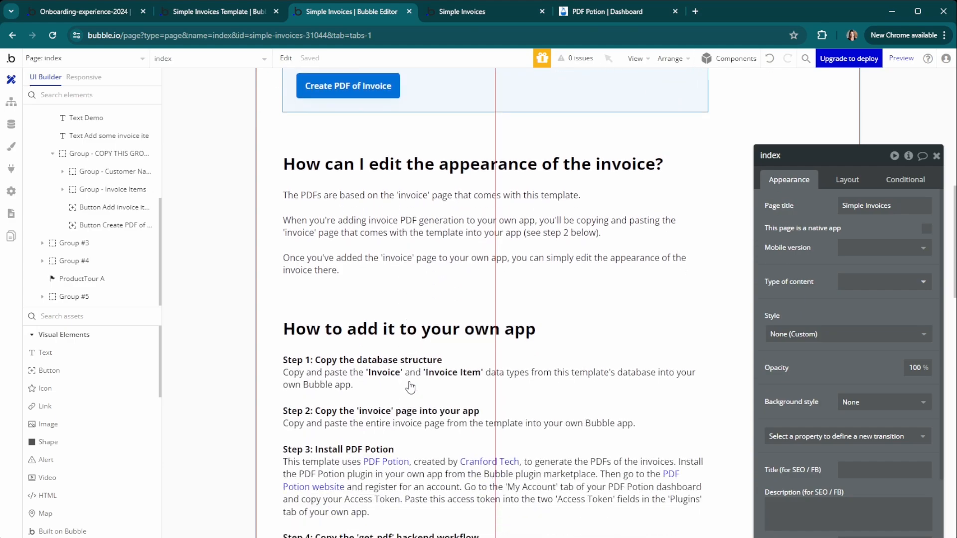
{"action": "scroll", "coordinate": [376, 437], "scroll_direction": "down", "scroll_amount": 3}
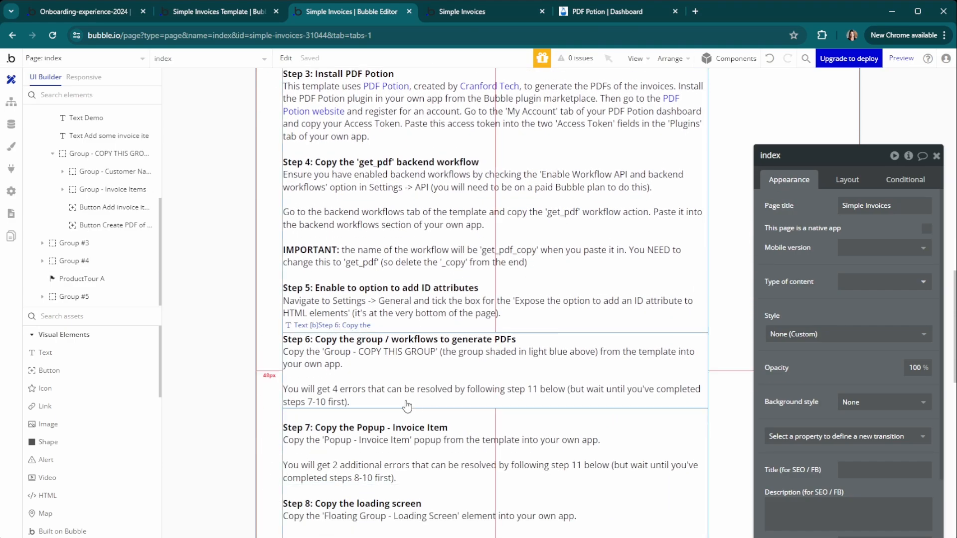
{"action": "scroll", "coordinate": [408, 405], "scroll_direction": "up", "scroll_amount": 9}
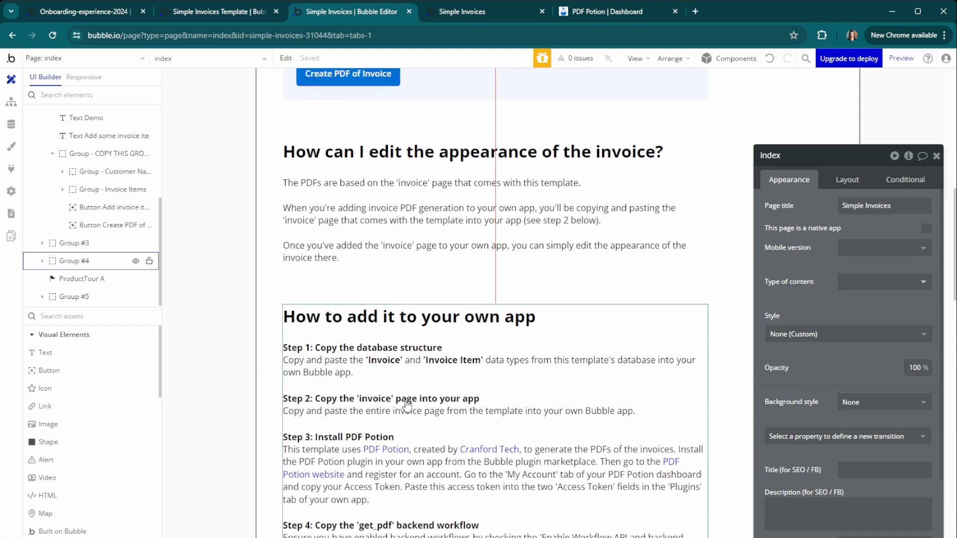
{"action": "scroll", "coordinate": [407, 405], "scroll_direction": "up", "scroll_amount": 1}
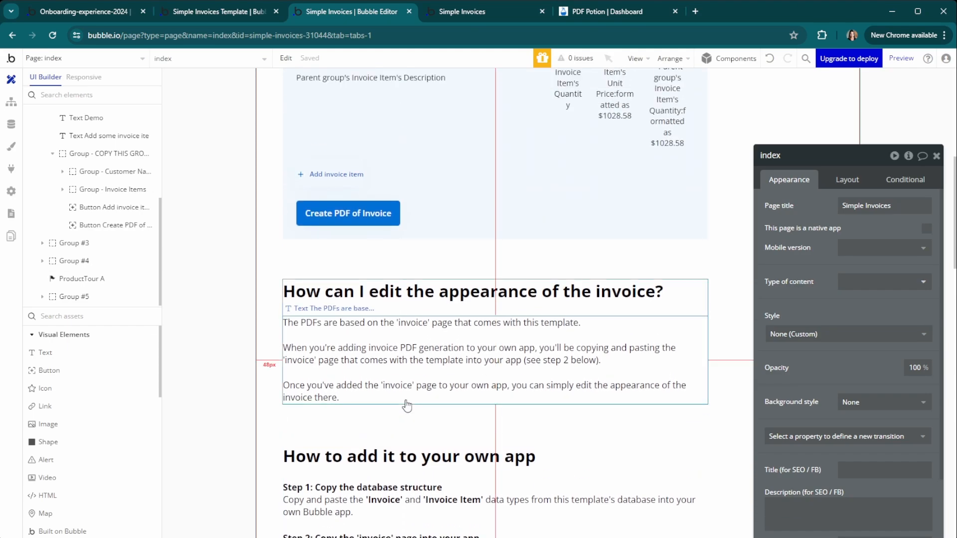
Step: Examine the fields of the Invoice and Invoice Item data types in the template's database
{"action": "left_click", "coordinate": [11, 124]}
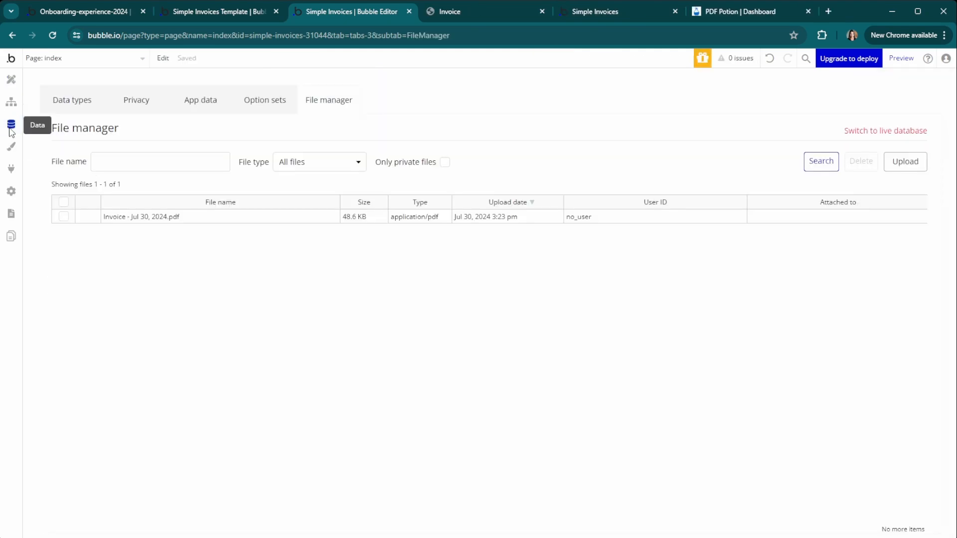
{"action": "left_click", "coordinate": [81, 103]}
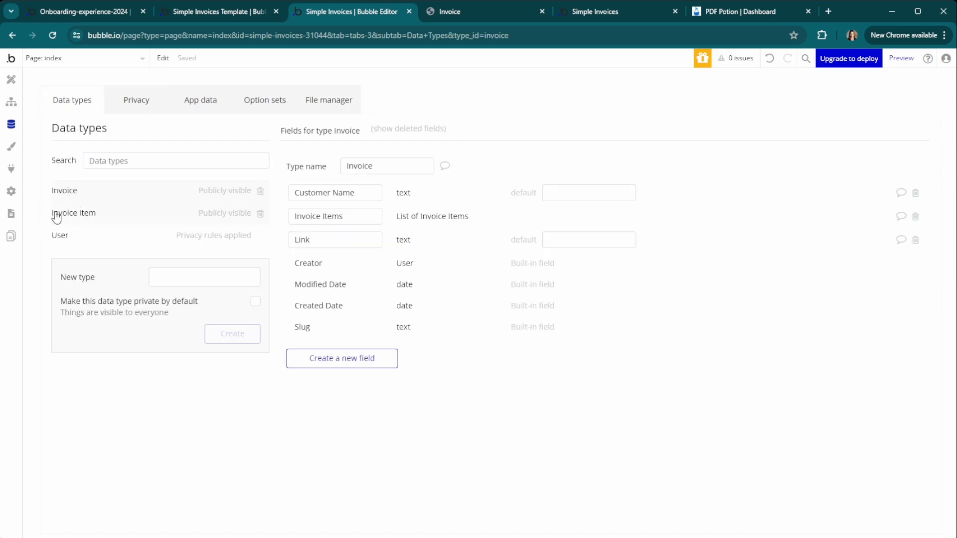
{"action": "left_click", "coordinate": [109, 223]}
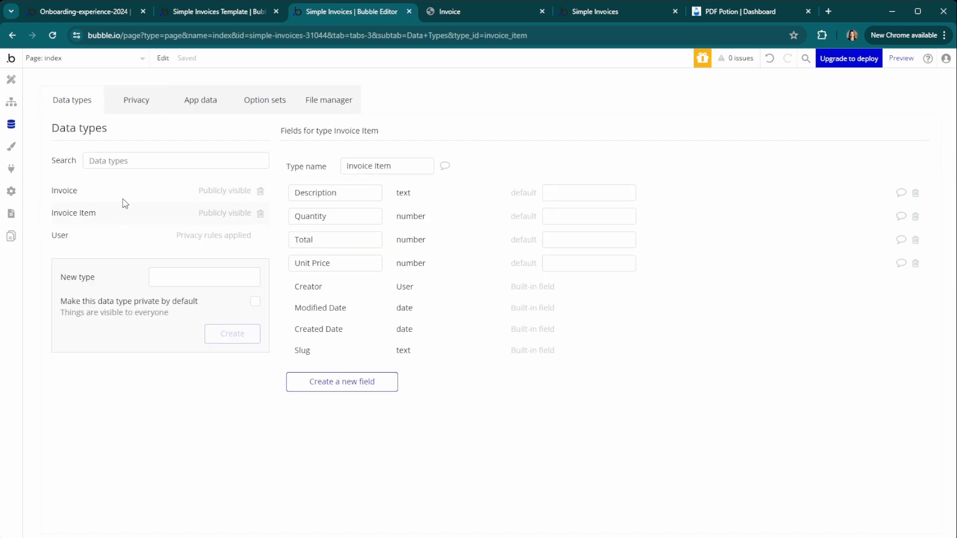
{"action": "left_click", "coordinate": [128, 194]}
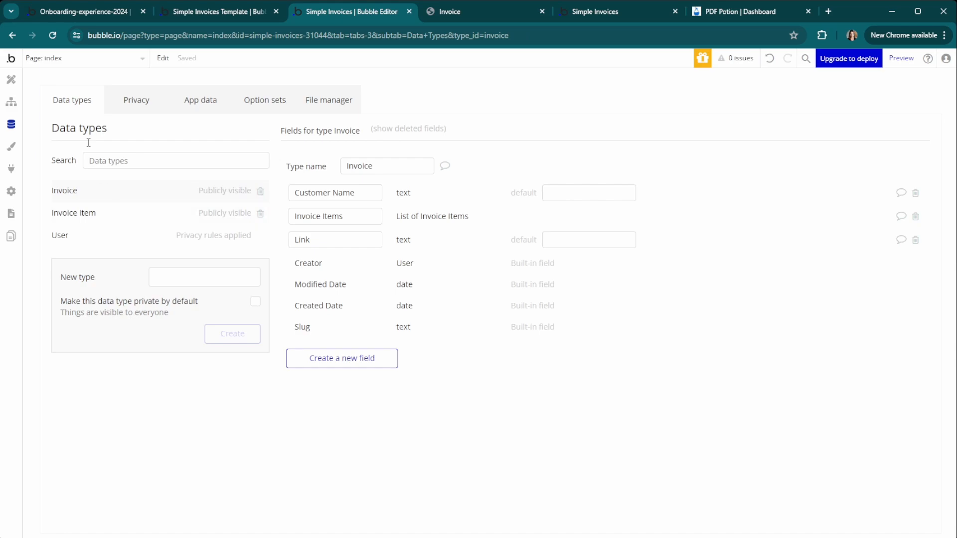
Step: Create the data types Invoice and Invoice Items in the Onboarding-experience-2024 app
{"action": "left_click", "coordinate": [78, 14]}
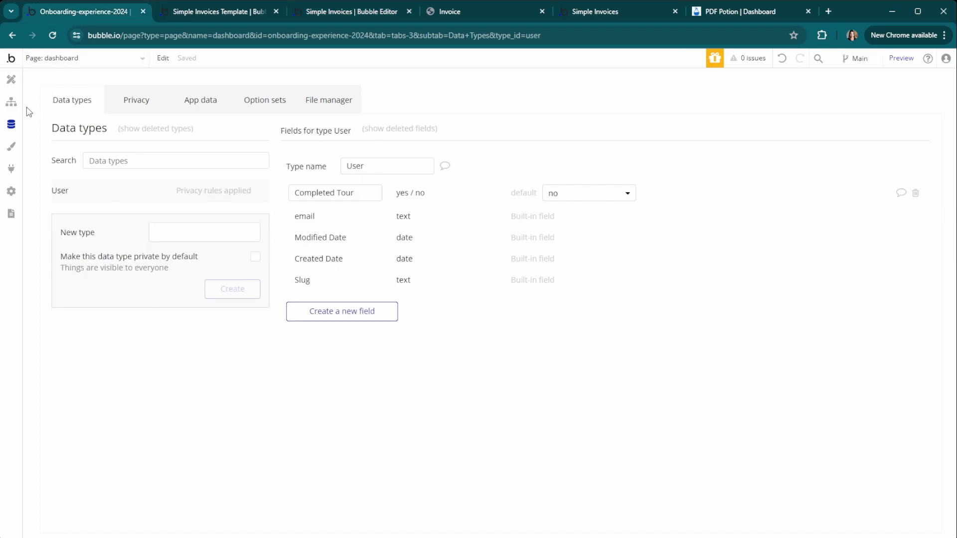
{"action": "left_click", "coordinate": [178, 232]}
{"action": "type", "text": "Invoice"}
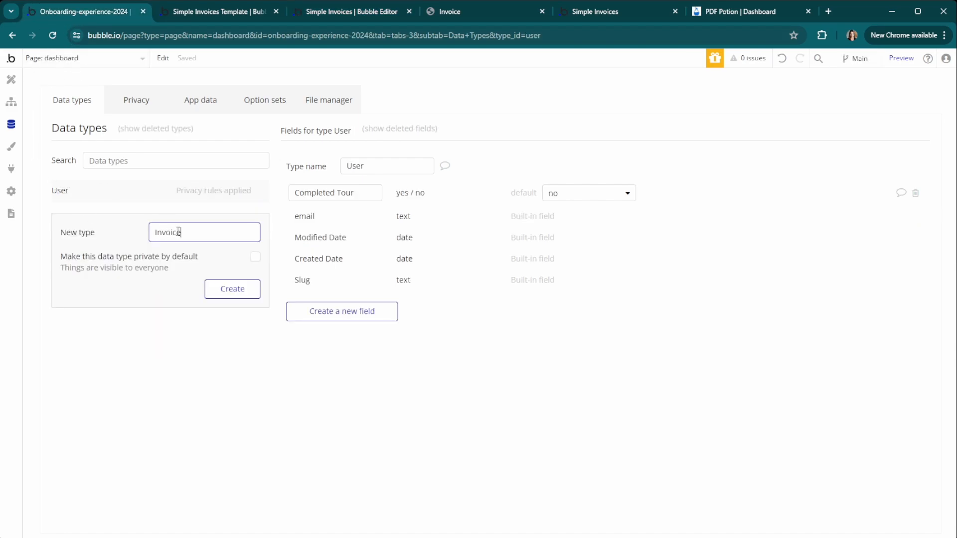
{"action": "key", "text": "Return"}
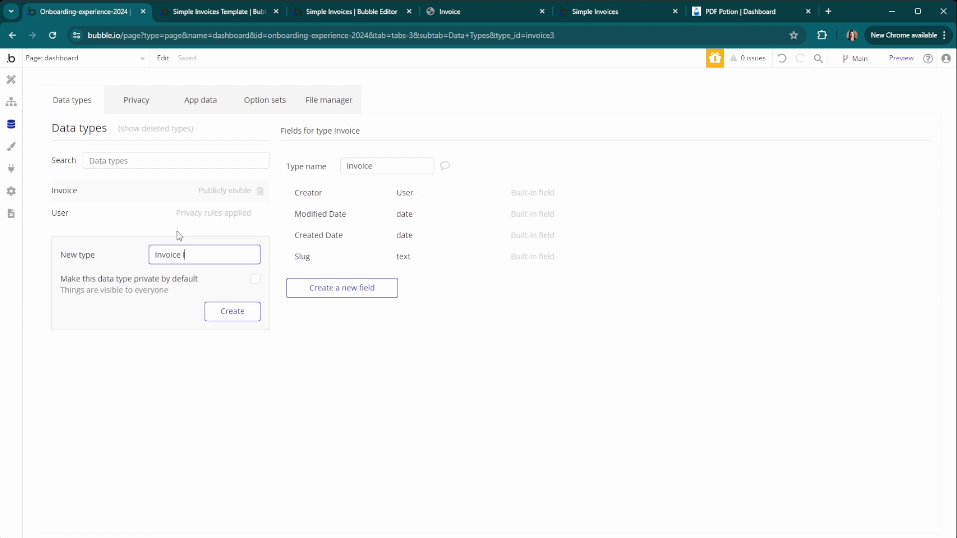
{"action": "key", "text": "Return"}
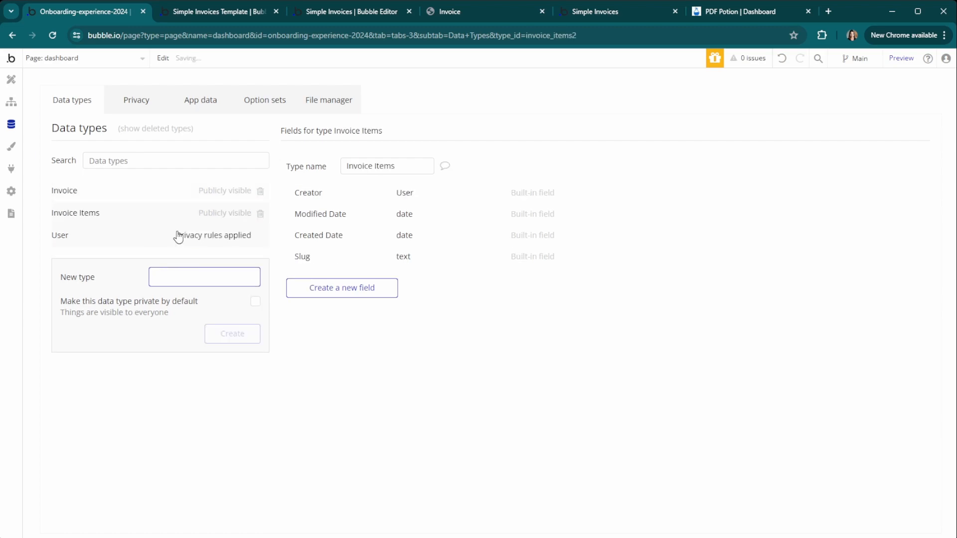
Step: Add a Customer Name field of type text to the Invoice data type
{"action": "left_click", "coordinate": [117, 194]}
{"action": "left_click", "coordinate": [327, 290]}
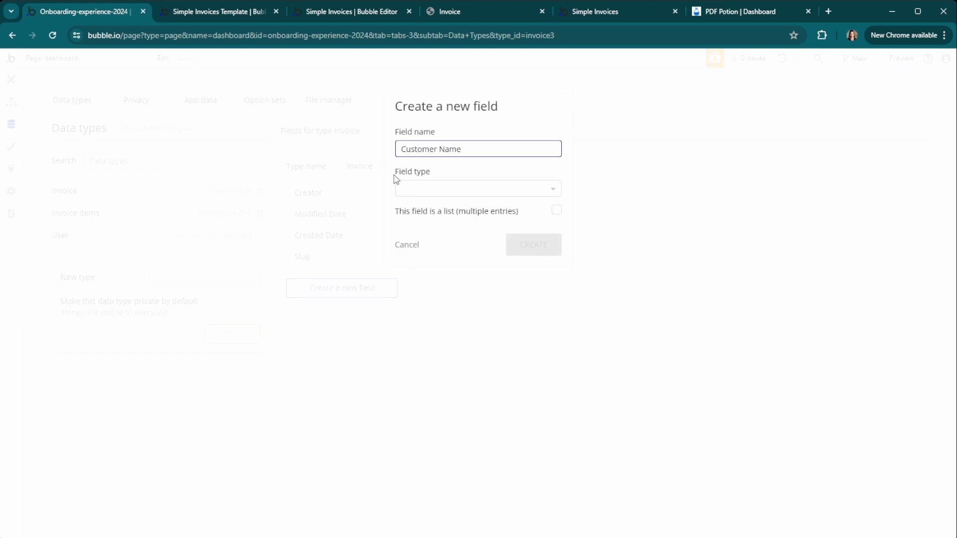
{"action": "left_click", "coordinate": [478, 188]}
{"action": "type", "text": "text"}
{"action": "left_click", "coordinate": [428, 222]}
{"action": "left_click", "coordinate": [533, 245]}
Step: Add an Invoice Items field to the Invoice data type as a list of Invoice Items
{"action": "left_click", "coordinate": [353, 312]}
{"action": "type", "text": "Invoice Items"}
{"action": "left_click", "coordinate": [425, 193]}
{"action": "left_click", "coordinate": [474, 250]}
{"action": "left_click", "coordinate": [556, 210]}
{"action": "left_click", "coordinate": [531, 246]}
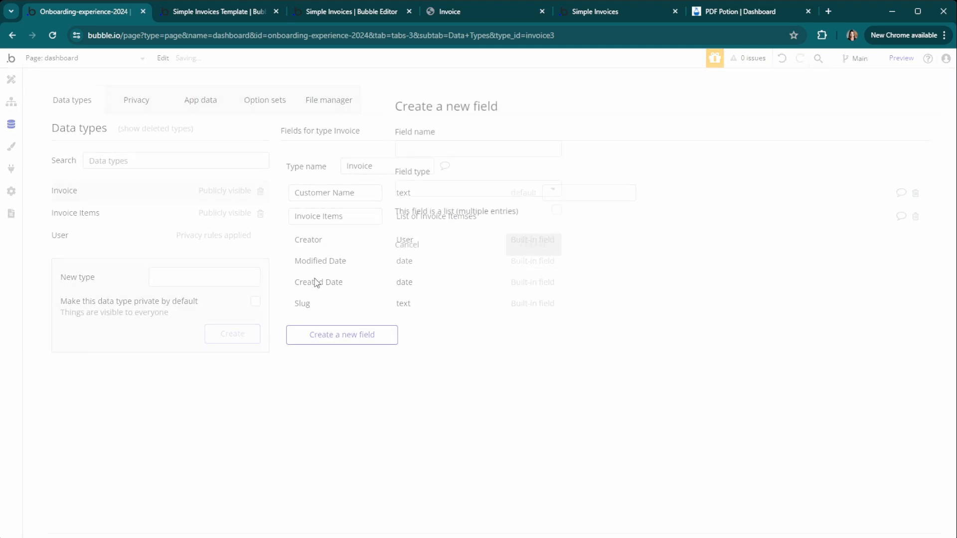
Step: Add a Link field of type text to the Invoice data type
{"action": "left_click", "coordinate": [437, 149]}
{"action": "left_click", "coordinate": [437, 186]}
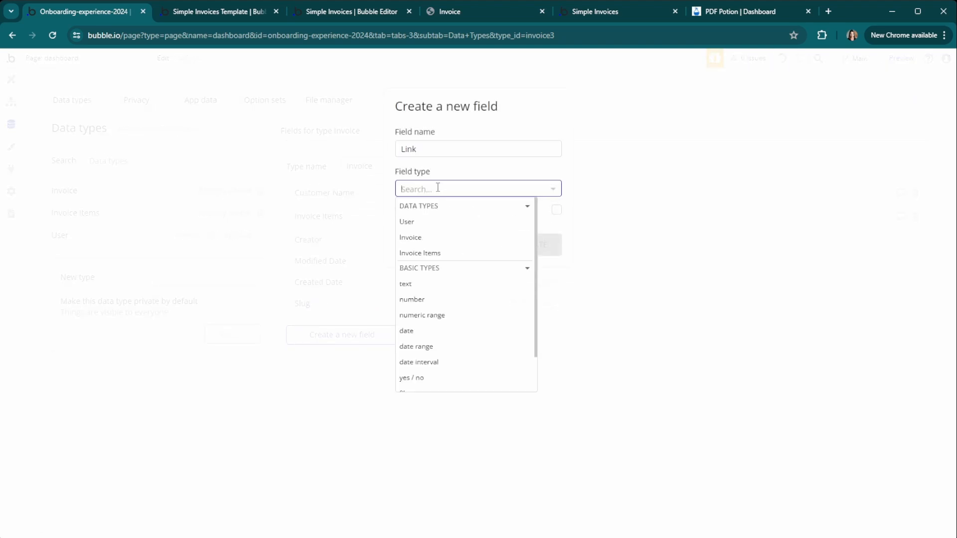
{"action": "left_click", "coordinate": [438, 284]}
{"action": "left_click", "coordinate": [544, 248]}
Step: Add a Description field of type text to the Invoice Items data type
{"action": "left_click", "coordinate": [100, 215]}
{"action": "left_click", "coordinate": [342, 288]}
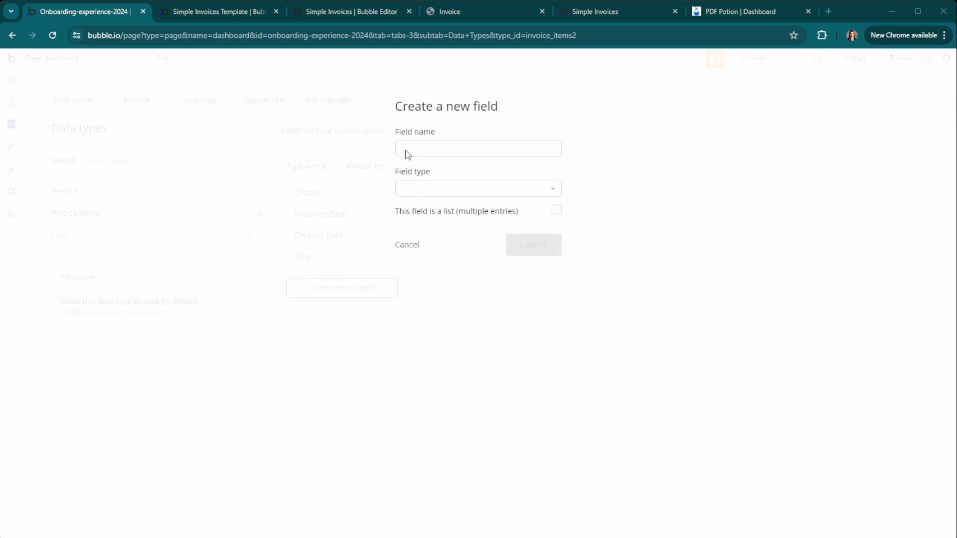
{"action": "left_click", "coordinate": [427, 150]}
{"action": "type", "text": "Description"}
{"action": "key", "text": "Tab"}
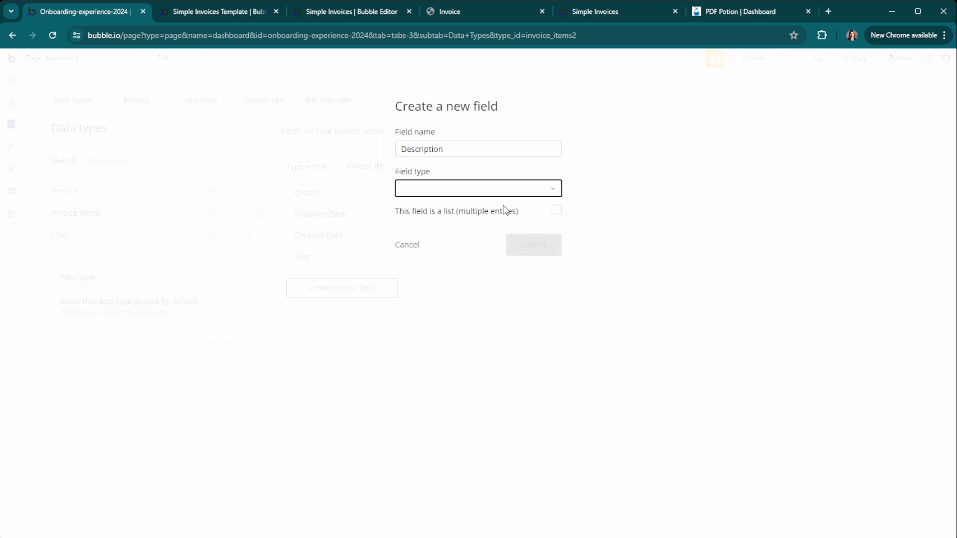
{"action": "type", "text": "text"}
{"action": "left_click", "coordinate": [440, 221]}
{"action": "left_click", "coordinate": [533, 246]}
Step: Add a Quantity field of type number to the Invoice Items data type
{"action": "left_click", "coordinate": [363, 311]}
{"action": "left_click", "coordinate": [433, 149]}
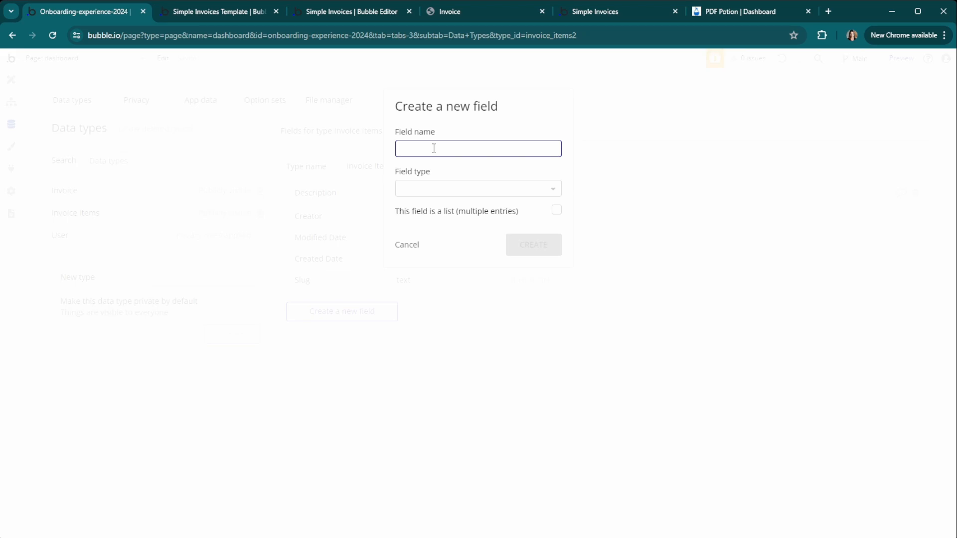
{"action": "type", "text": "Quantity"}
{"action": "left_click", "coordinate": [427, 188]}
{"action": "type", "text": "num"}
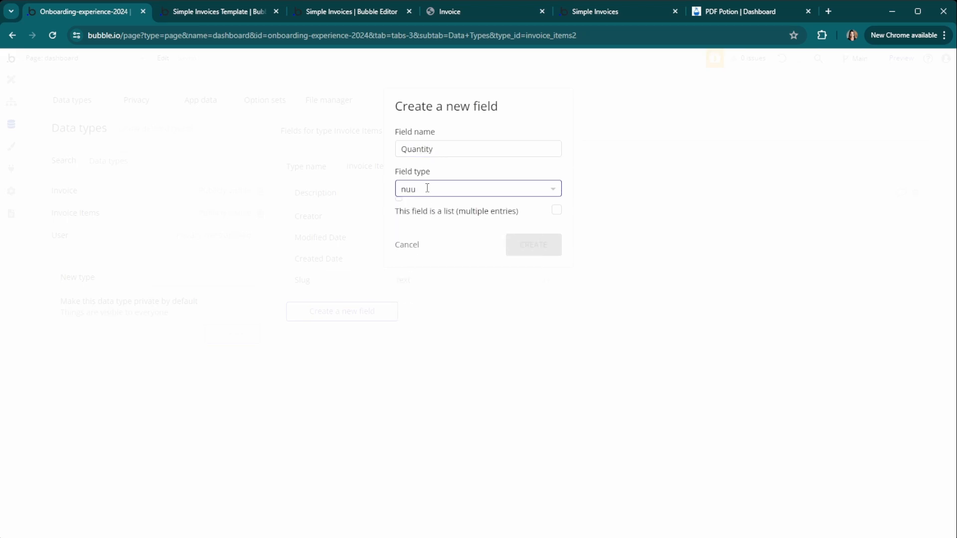
{"action": "left_click", "coordinate": [423, 237]}
{"action": "left_click", "coordinate": [436, 190]}
{"action": "left_click", "coordinate": [414, 299]}
{"action": "left_click", "coordinate": [523, 247]}
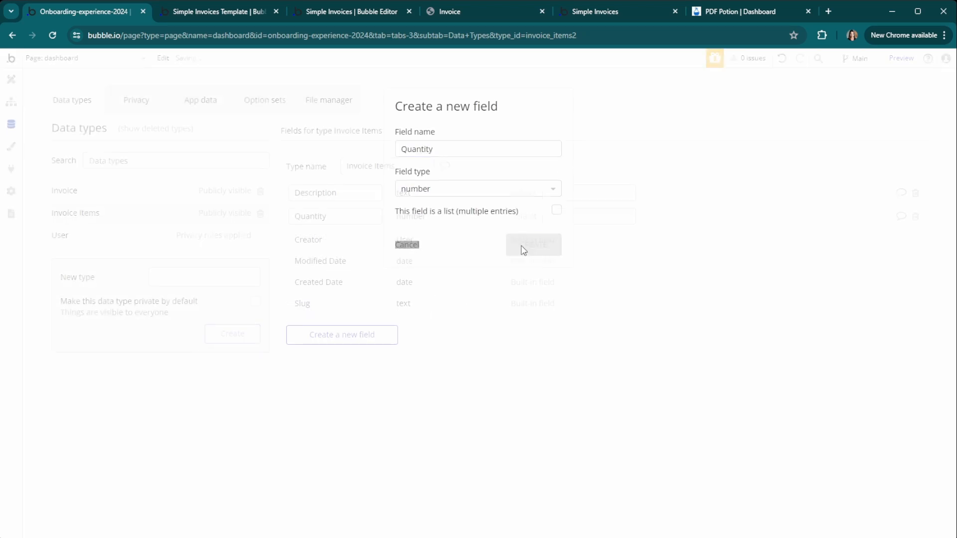
Step: Add a Total field of type number to the Invoice Items data type
{"action": "left_click", "coordinate": [419, 151]}
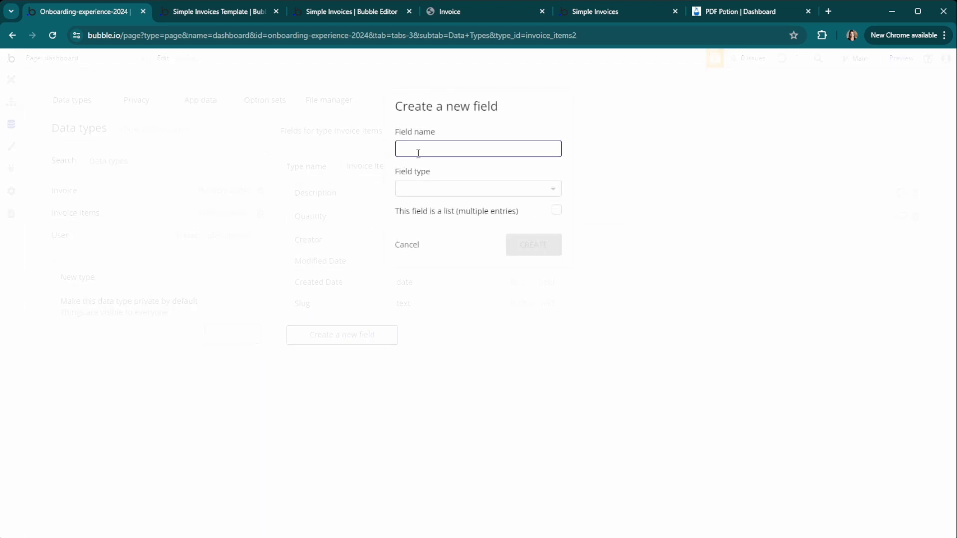
{"action": "left_click", "coordinate": [428, 189]}
{"action": "type", "text": "num"}
{"action": "left_click", "coordinate": [474, 222]}
{"action": "left_click", "coordinate": [534, 244]}
Step: Add a Unit Price field of type number to the Invoice Items data type
{"action": "left_click", "coordinate": [342, 358]}
{"action": "left_click", "coordinate": [430, 147]}
{"action": "type", "text": "Unit Price"}
{"action": "left_click", "coordinate": [428, 189]}
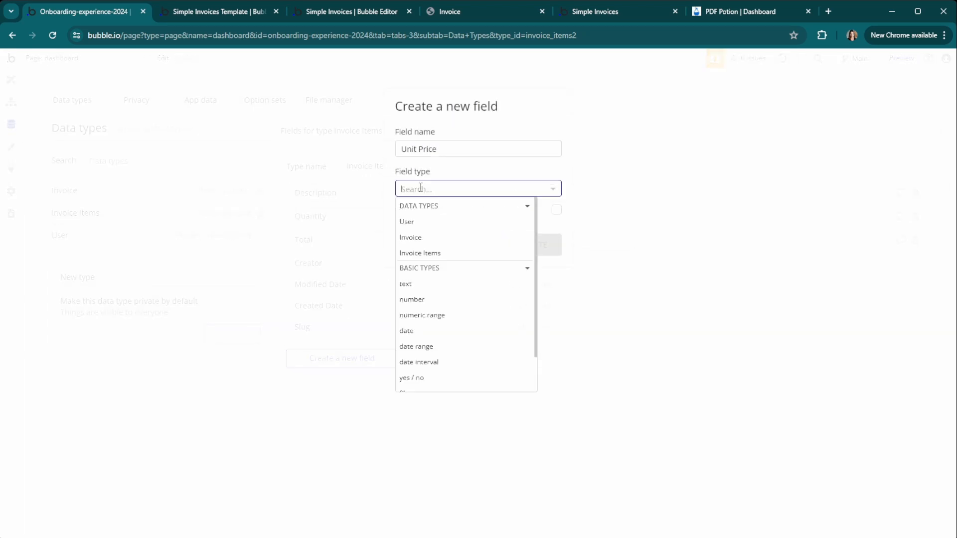
{"action": "type", "text": "num"}
{"action": "left_click", "coordinate": [429, 221]}
{"action": "left_click", "coordinate": [533, 244]}
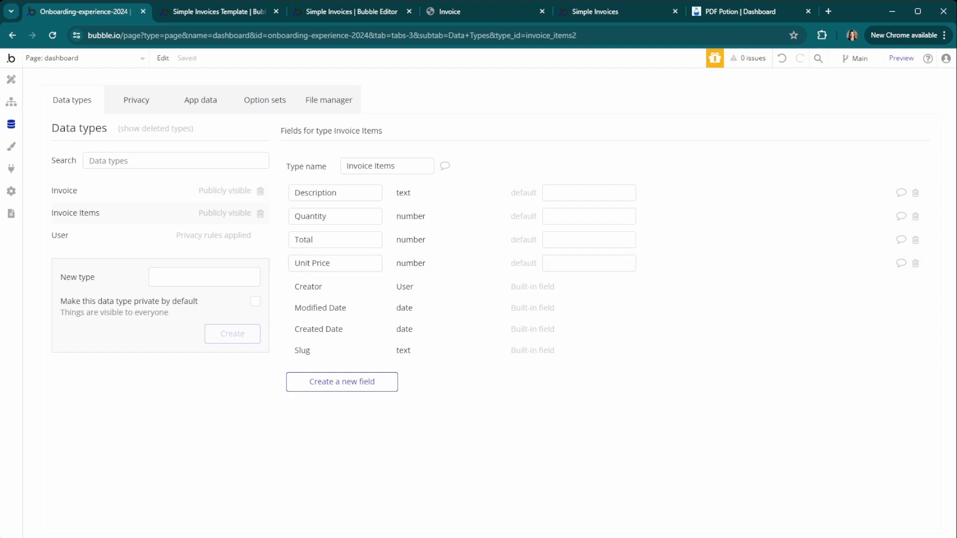
Step: Create a new page named invoice in the app without cloning an existing page
{"action": "left_click", "coordinate": [85, 61]}
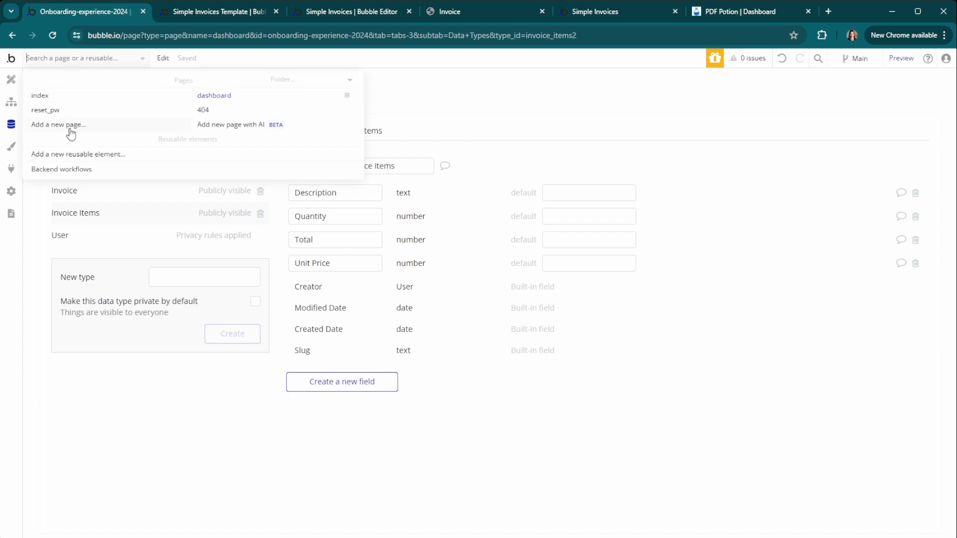
{"action": "left_click", "coordinate": [67, 125]}
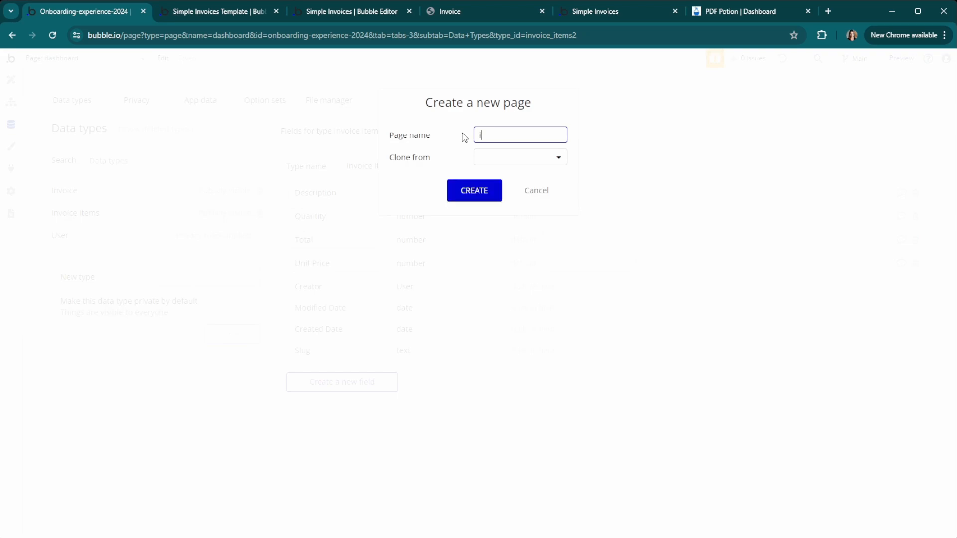
{"action": "type", "text": "invoice"}
{"action": "left_click", "coordinate": [476, 192]}
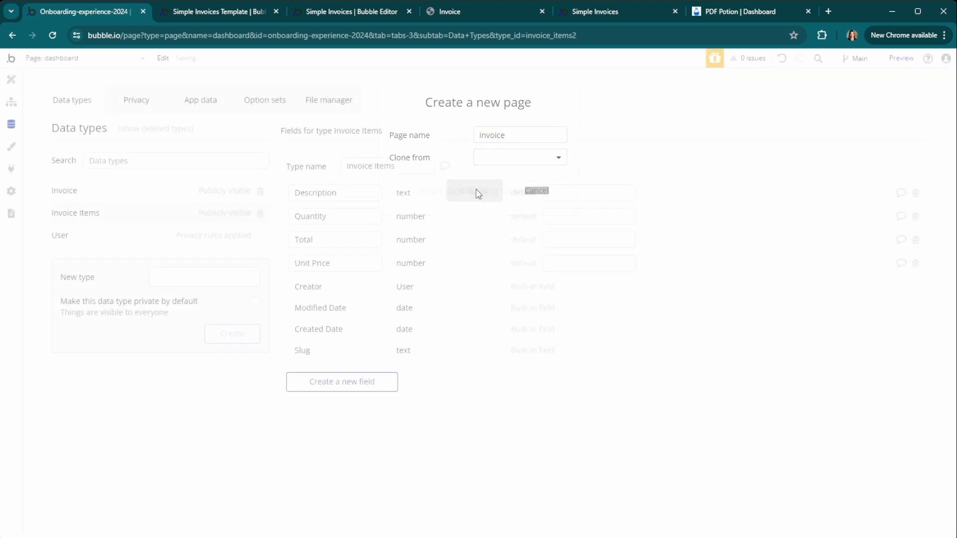
Step: Copy Group - Main Container with its workflows from the invoice page of the Simple Invoices template app
{"action": "left_click", "coordinate": [376, 14]}
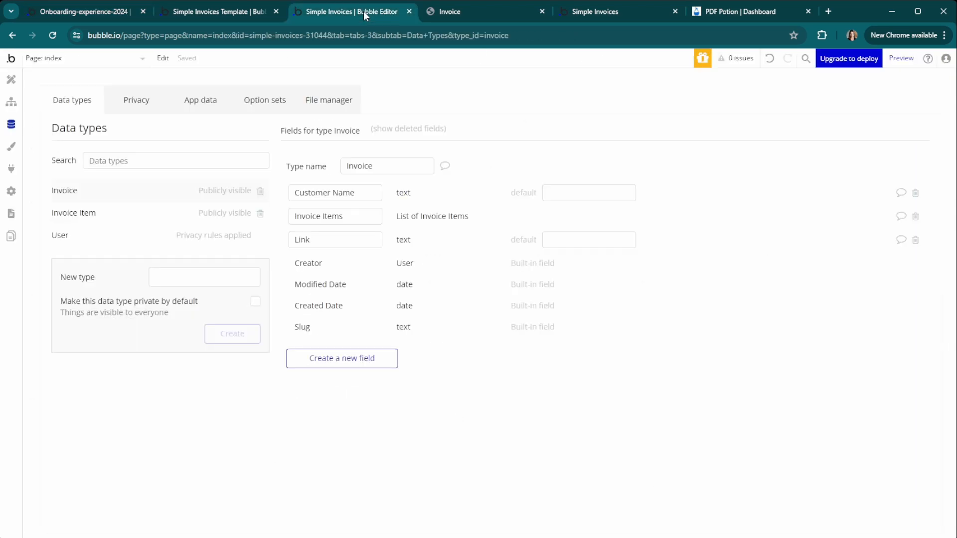
{"action": "left_click", "coordinate": [11, 79]}
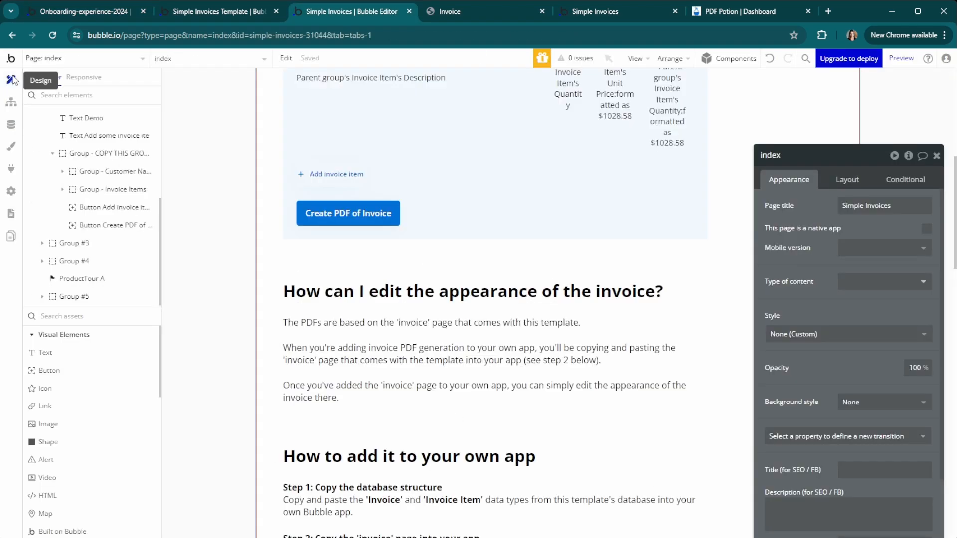
{"action": "left_click", "coordinate": [90, 58]}
{"action": "left_click", "coordinate": [230, 102]}
{"action": "left_click", "coordinate": [92, 172]}
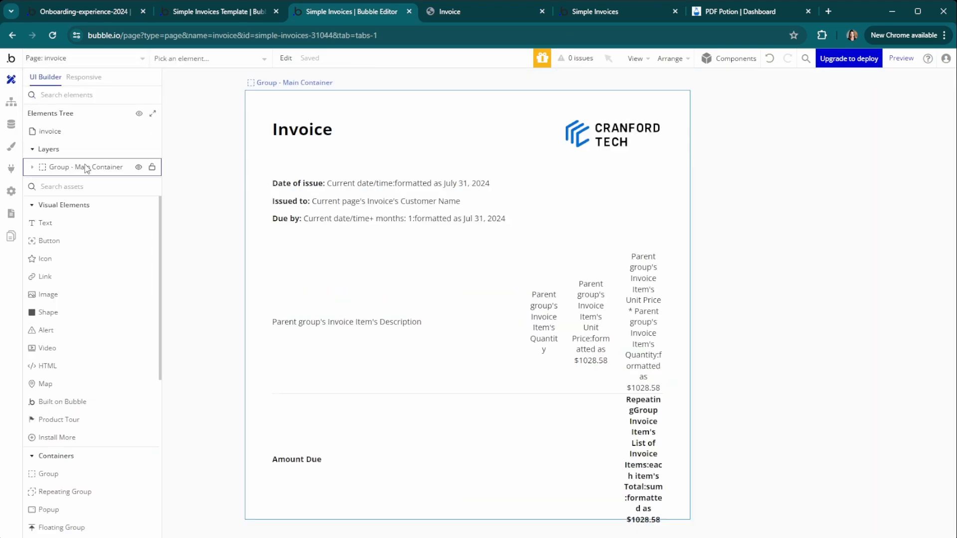
{"action": "right_click", "coordinate": [87, 169]}
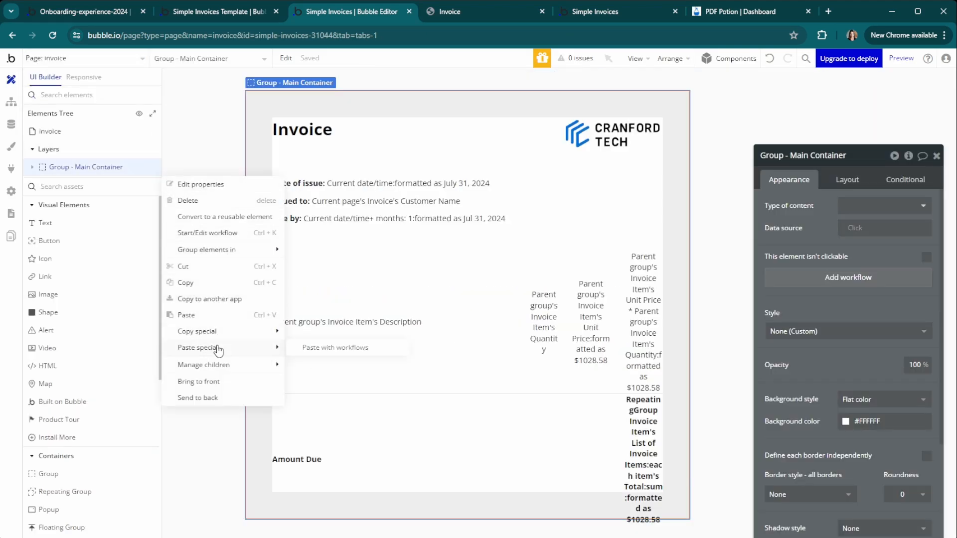
{"action": "mouse_move", "coordinate": [224, 331]}
{"action": "left_click", "coordinate": [347, 340]}
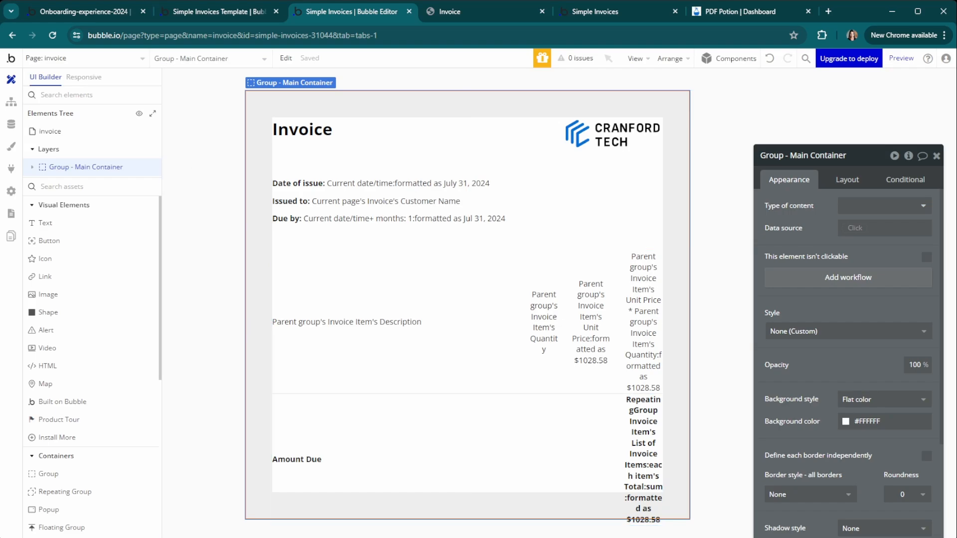
Step: Paste the copied main container with its workflows onto the empty invoice page of the onboarding-experience-2024 app
{"action": "left_click", "coordinate": [85, 18]}
{"action": "left_click", "coordinate": [50, 131]}
{"action": "right_click", "coordinate": [161, 138]}
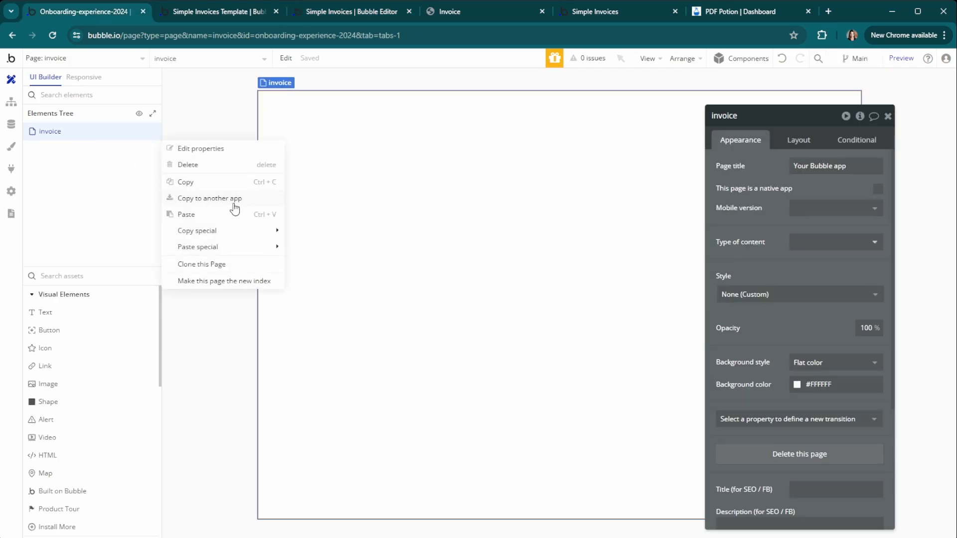
{"action": "mouse_move", "coordinate": [219, 247]}
{"action": "left_click", "coordinate": [322, 249]}
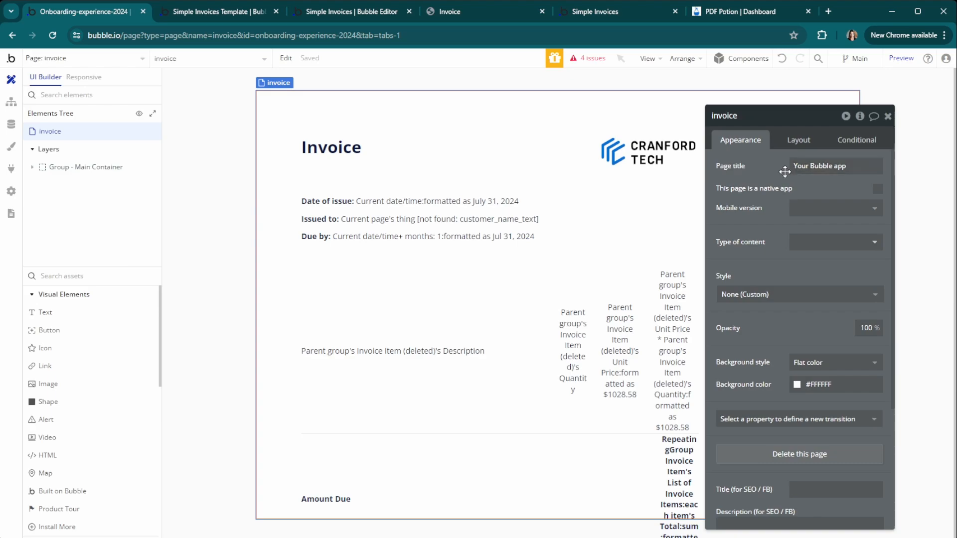
Step: Set the invoice page's container layout to Column and select the pasted main container
{"action": "left_click", "coordinate": [797, 140]}
{"action": "left_click", "coordinate": [841, 175]}
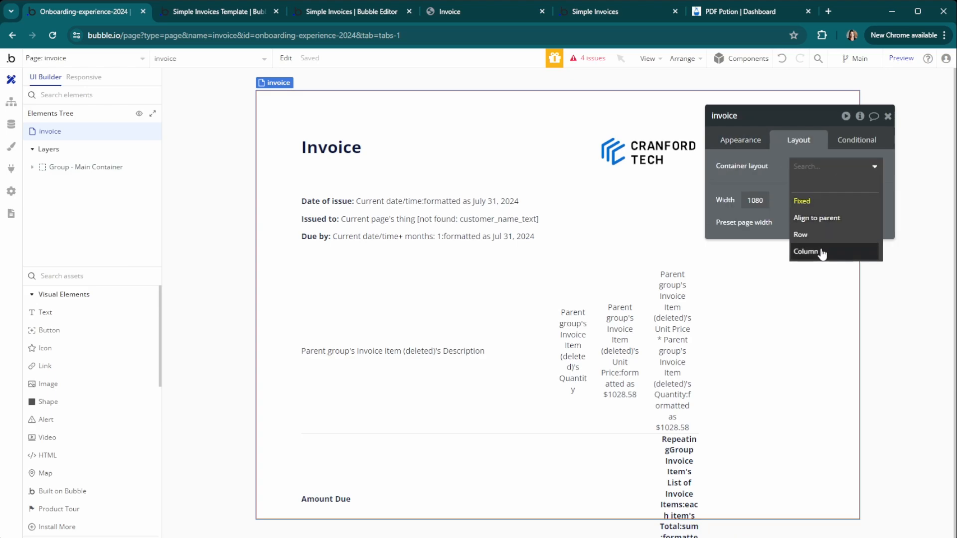
{"action": "left_click", "coordinate": [806, 249]}
{"action": "left_click", "coordinate": [269, 141]}
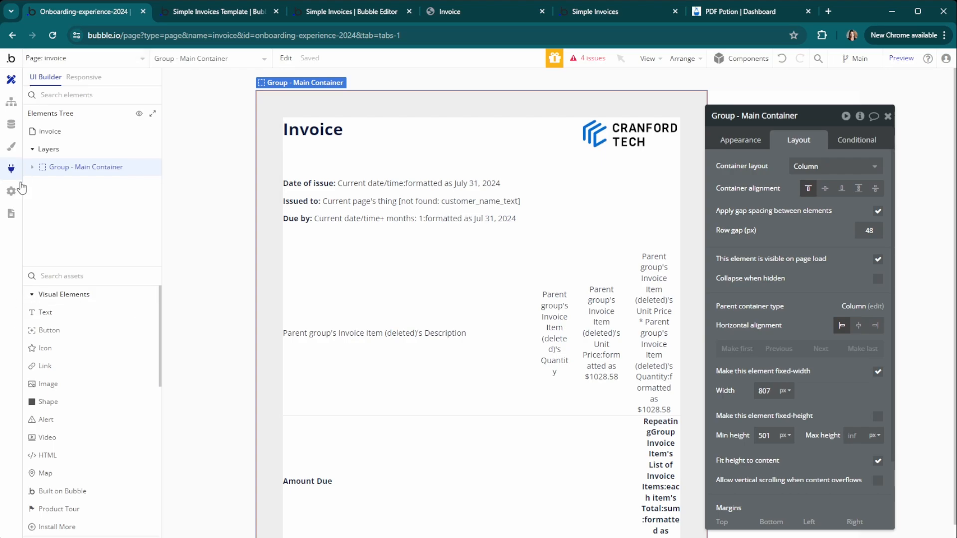
Step: Open the installed PDF Potion plugin, then select the access token on the My Account page of the PDF Potion dashboard
{"action": "left_click", "coordinate": [11, 169]}
{"action": "left_click", "coordinate": [162, 164]}
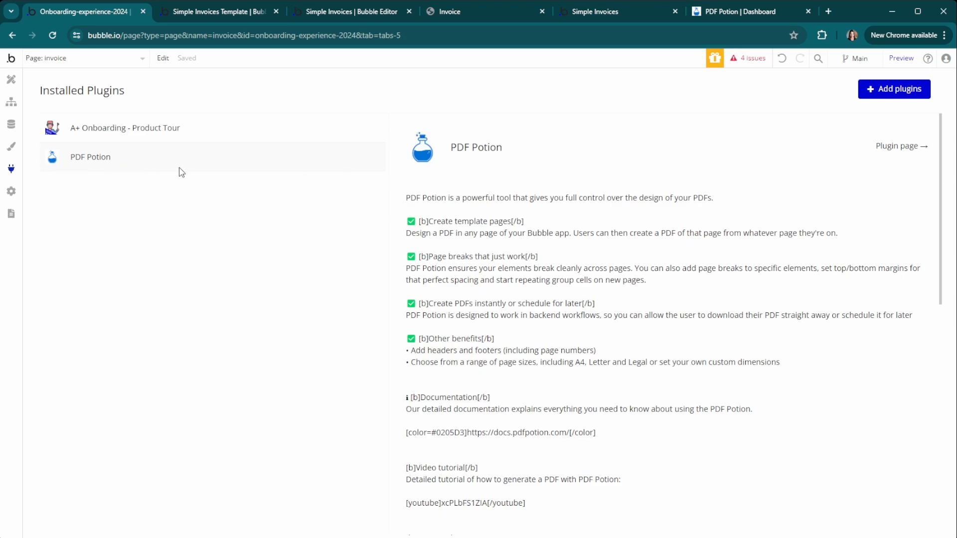
{"action": "left_click", "coordinate": [742, 14]}
{"action": "left_click", "coordinate": [66, 149]}
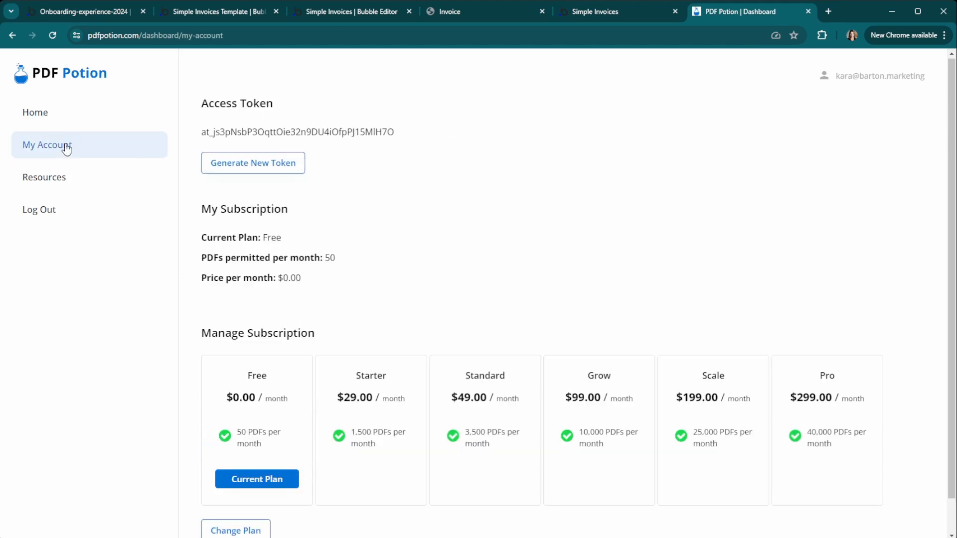
{"action": "left_click_drag", "start_coordinate": [208, 135], "coordinate": [414, 141]}
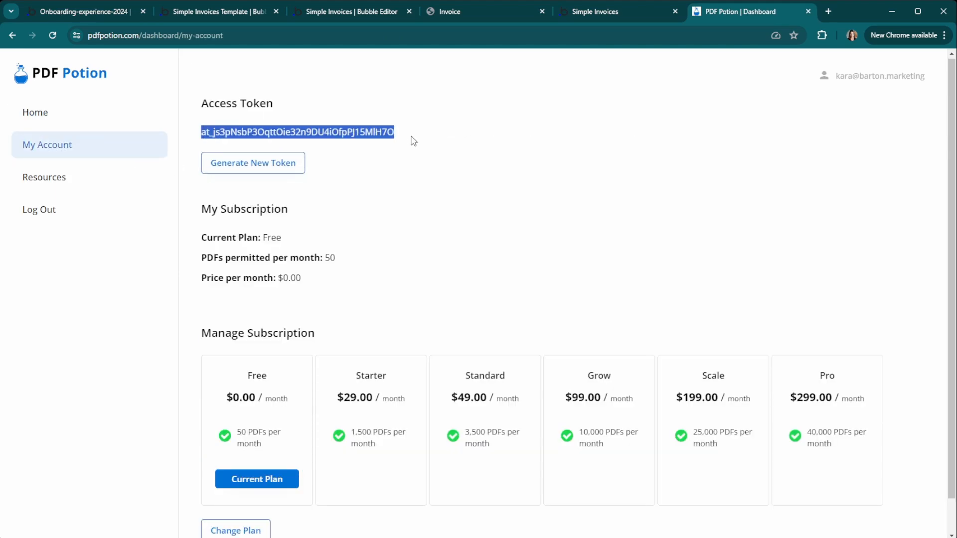
Step: Check the PDF Potion plugin's Access Token and Access Token - dev. fields against the PDF Potion account page
{"action": "left_click", "coordinate": [74, 12]}
{"action": "scroll", "coordinate": [598, 321], "scroll_direction": "down", "scroll_amount": 10}
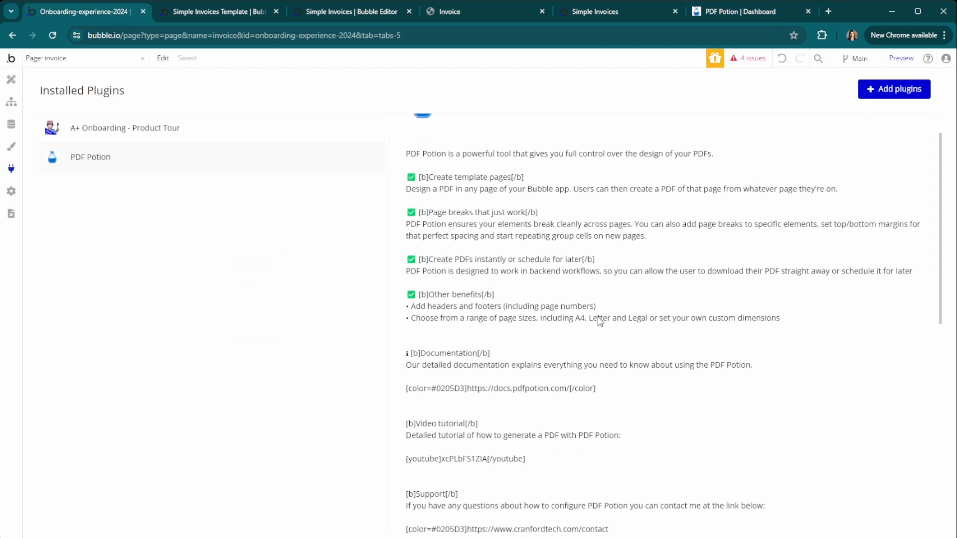
{"action": "left_click_drag", "start_coordinate": [817, 263], "coordinate": [690, 271]}
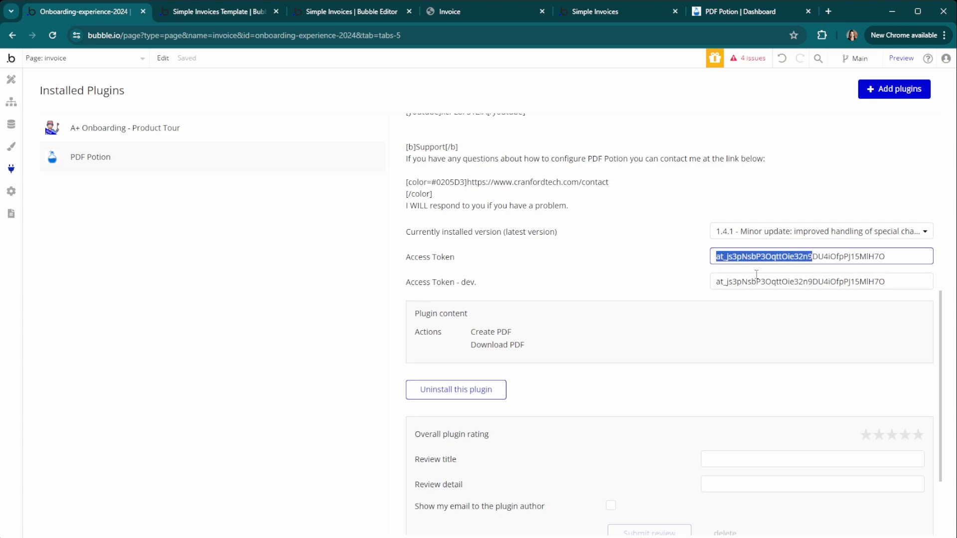
{"action": "left_click_drag", "start_coordinate": [789, 287], "coordinate": [659, 285]}
{"action": "left_click", "coordinate": [659, 286]}
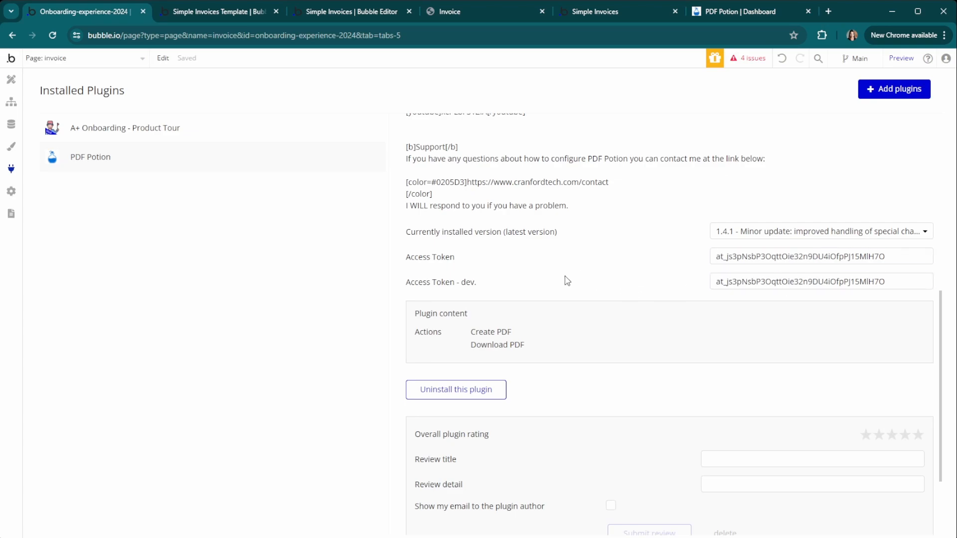
{"action": "left_click", "coordinate": [733, 11]}
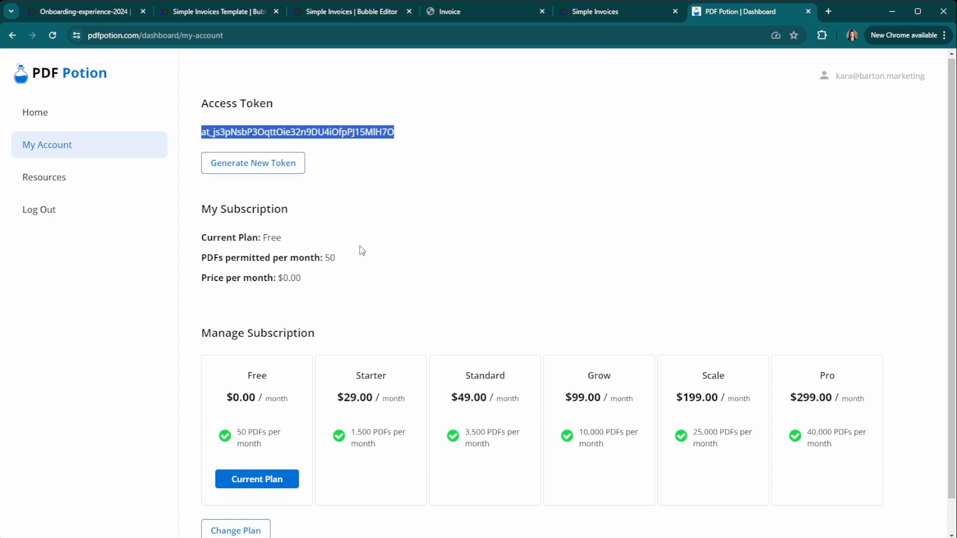
Step: Copy the get_pdf API workflow from the template app's backend workflows
{"action": "left_click", "coordinate": [335, 12]}
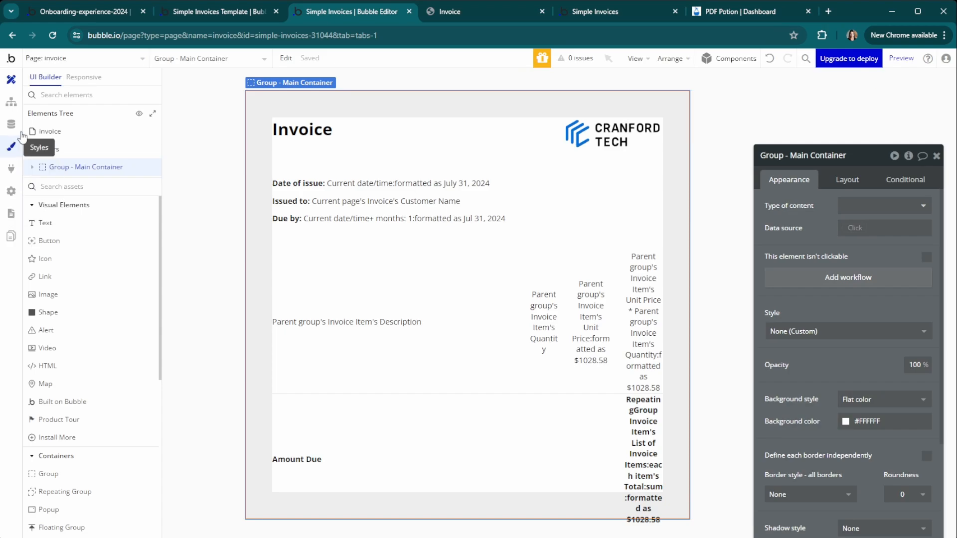
{"action": "left_click", "coordinate": [75, 58]}
{"action": "left_click", "coordinate": [72, 169]}
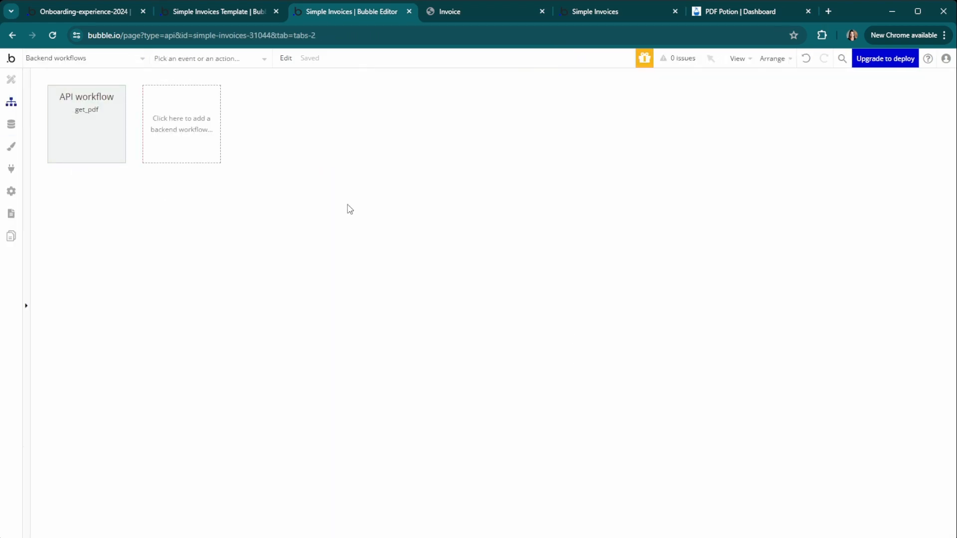
{"action": "right_click", "coordinate": [78, 136]}
{"action": "left_click", "coordinate": [110, 193]}
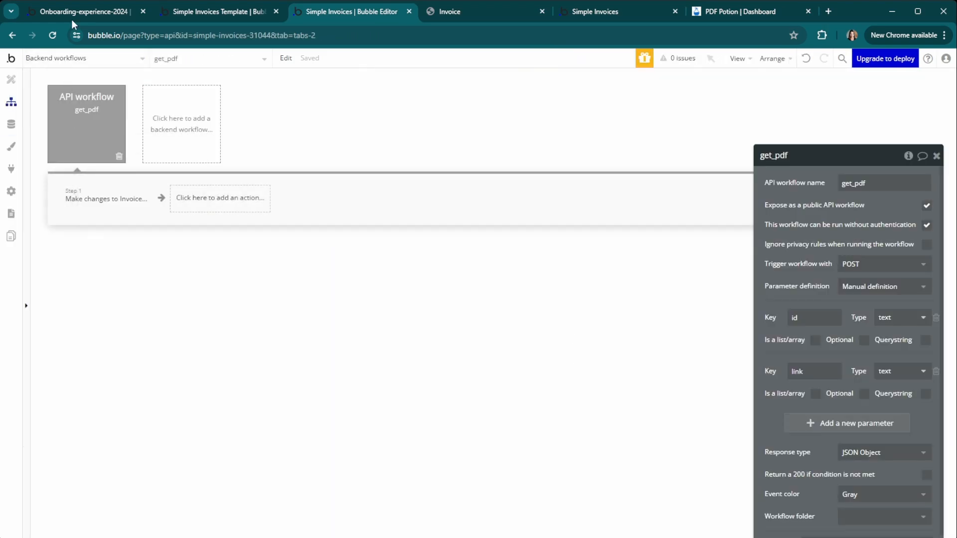
Step: Paste the get_pdf API workflow into the onboarding app's backend workflows and remove the _copy suffix from its name
{"action": "left_click", "coordinate": [72, 20]}
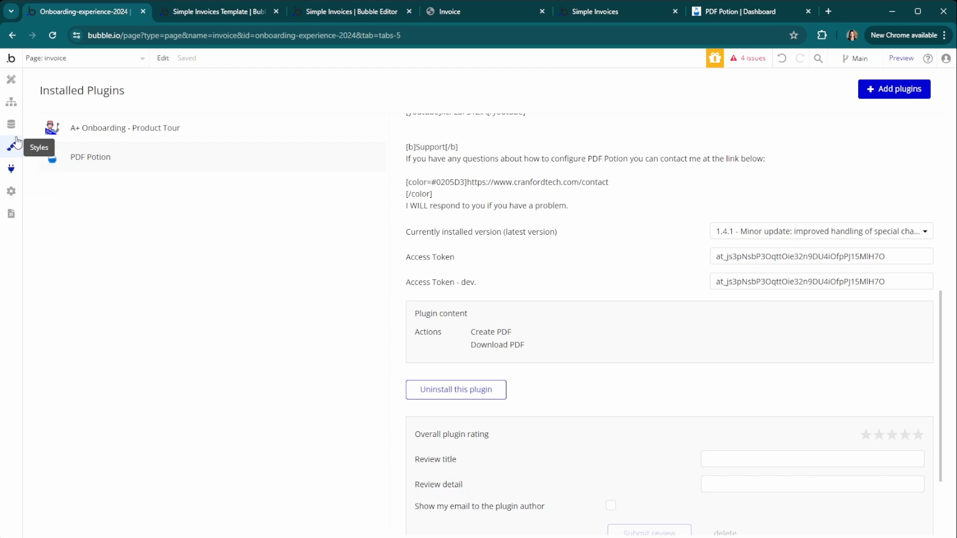
{"action": "left_click", "coordinate": [60, 58]}
{"action": "left_click", "coordinate": [64, 184]}
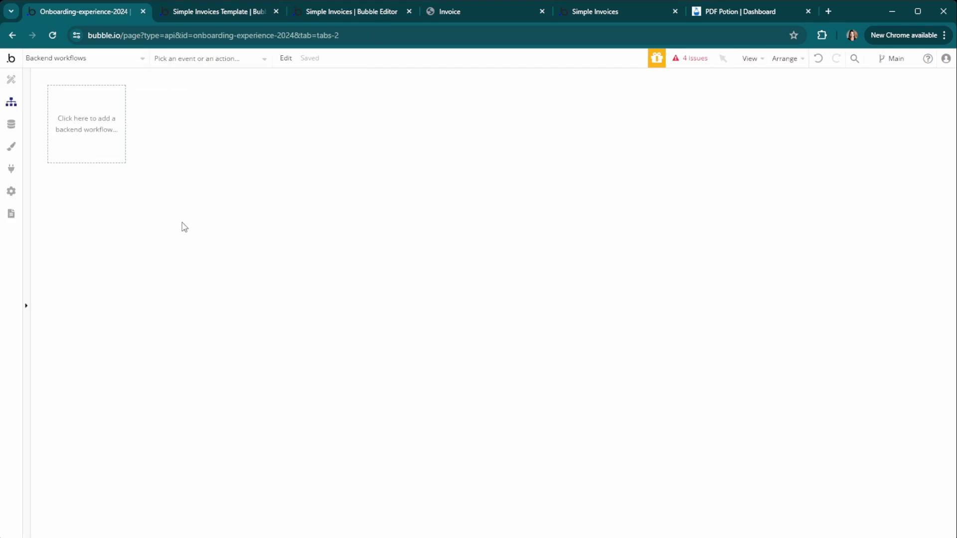
{"action": "right_click", "coordinate": [61, 132]}
{"action": "left_click", "coordinate": [97, 142]}
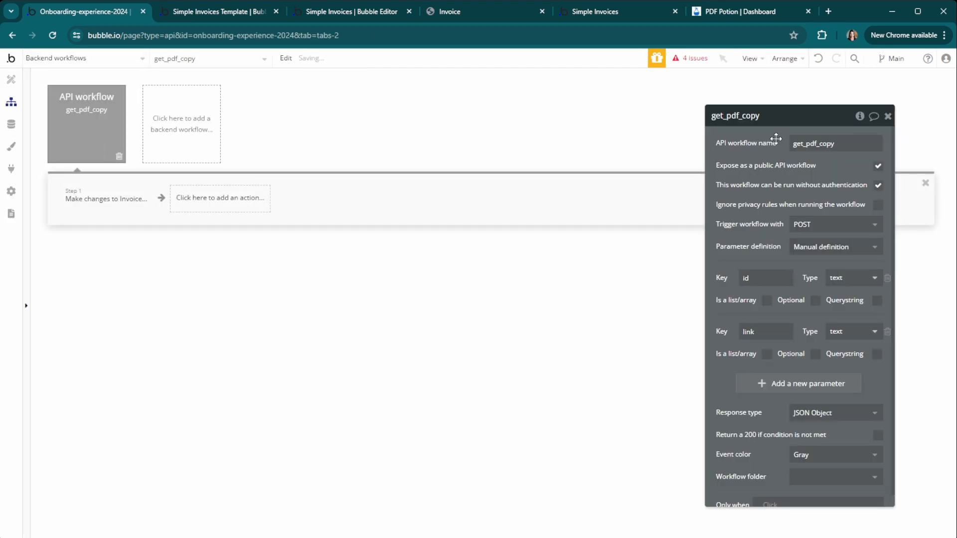
{"action": "key", "text": "BackSpace"}
Step: Review the advanced options in the app's general settings for exposing ID attributes on HTML elements
{"action": "left_click", "coordinate": [11, 192]}
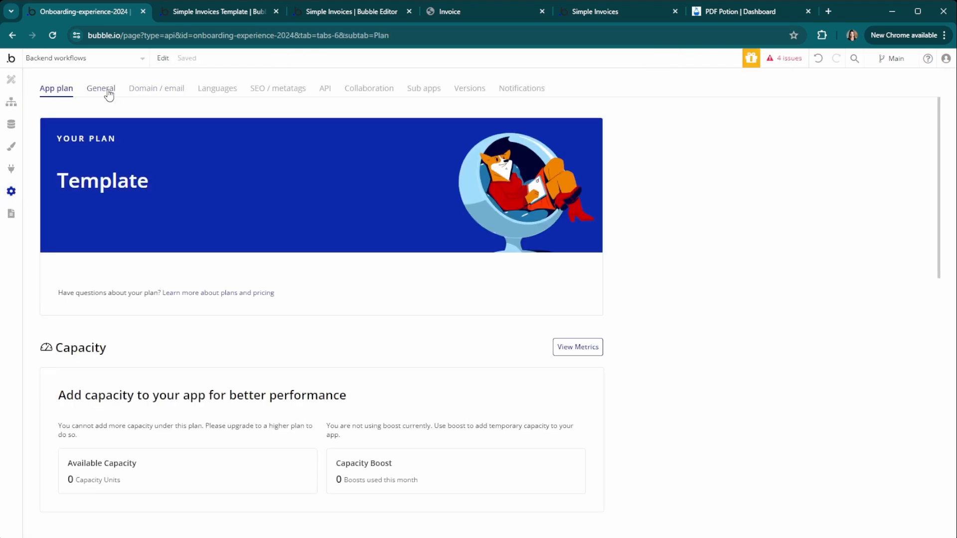
{"action": "left_click", "coordinate": [101, 90]}
{"action": "scroll", "coordinate": [325, 424], "scroll_direction": "down", "scroll_amount": 20}
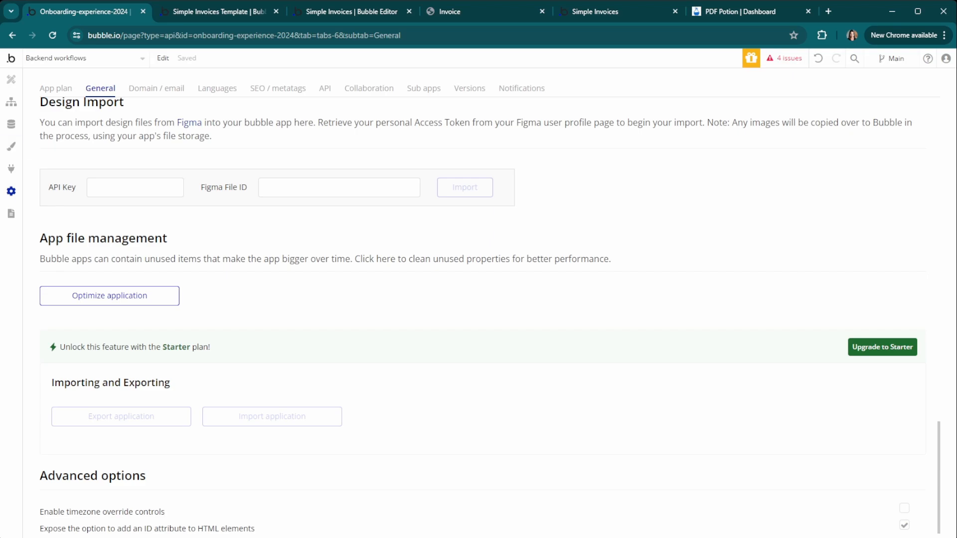
Step: Copy the Group - COPY THIS GROUP invoice form with its workflows from the Demo section of the template's index page
{"action": "key", "text": "ctrl+3"}
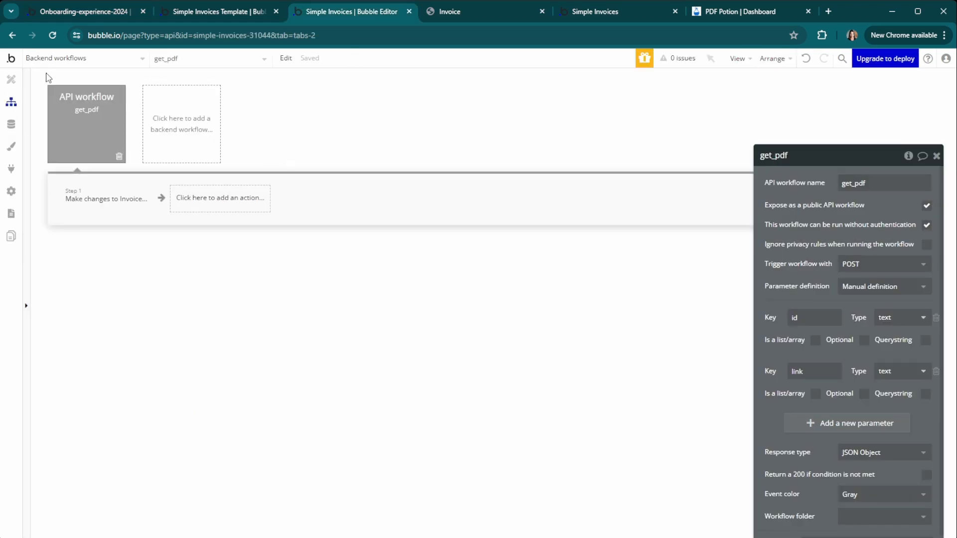
{"action": "left_click", "coordinate": [63, 58]}
{"action": "left_click", "coordinate": [69, 102]}
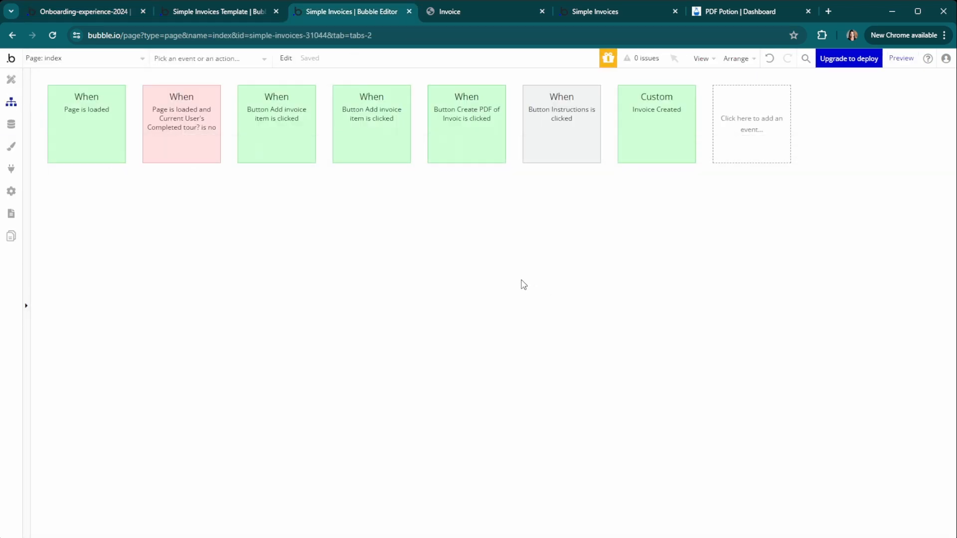
{"action": "left_click", "coordinate": [12, 83]}
{"action": "scroll", "coordinate": [299, 309], "scroll_direction": "down", "scroll_amount": 2}
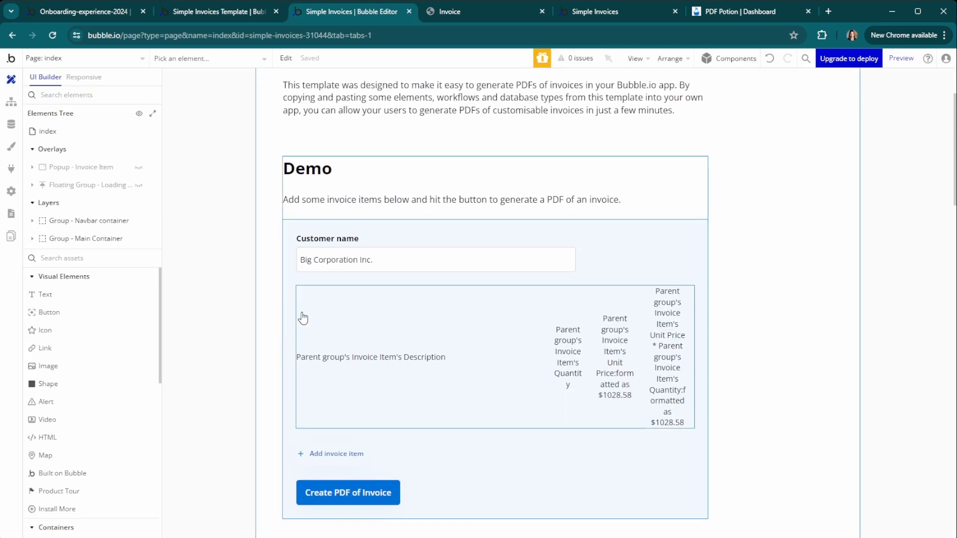
{"action": "left_click", "coordinate": [289, 292]}
{"action": "right_click", "coordinate": [289, 292]}
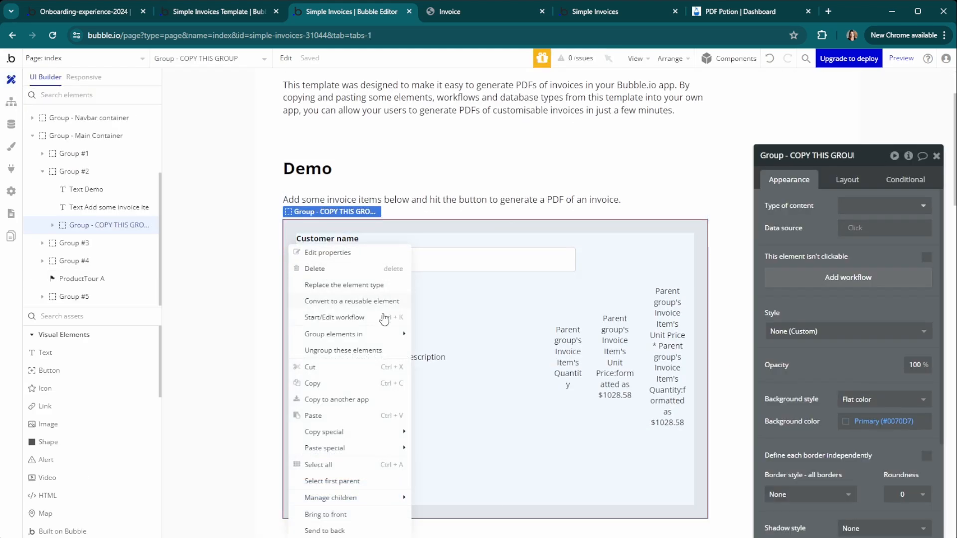
{"action": "mouse_move", "coordinate": [353, 437]}
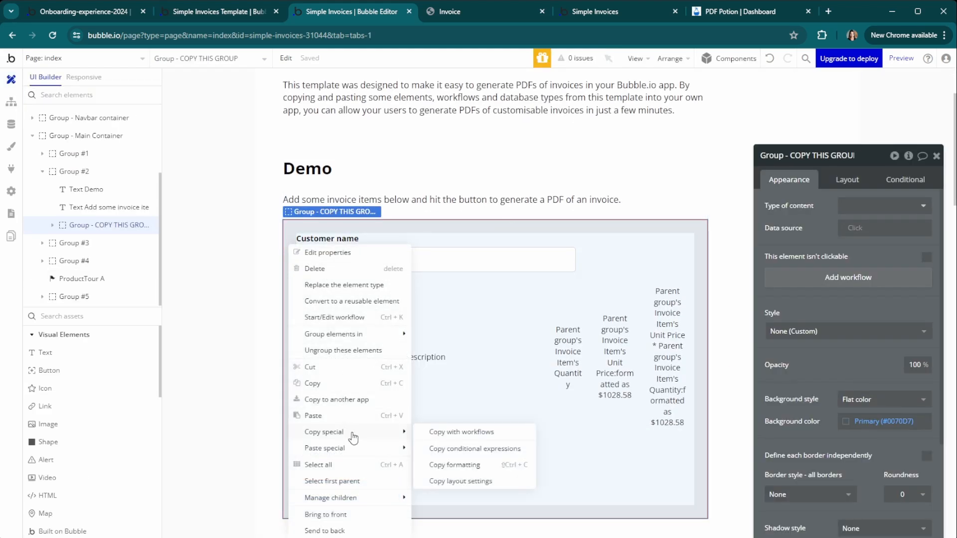
{"action": "left_click", "coordinate": [463, 432]}
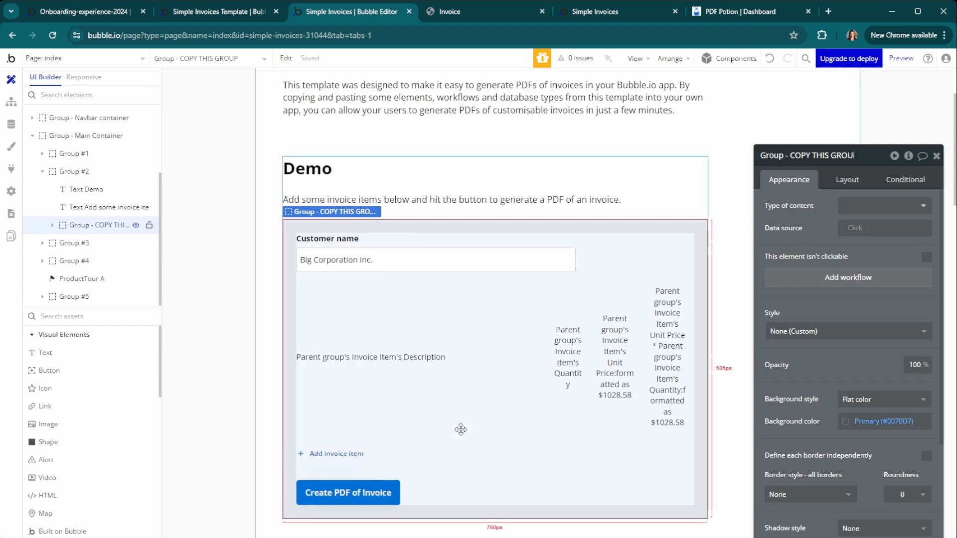
Step: Paste the invoice form group with its workflows below the All Users section on the app's dashboard page
{"action": "left_click", "coordinate": [99, 13]}
{"action": "scroll", "coordinate": [323, 306], "scroll_direction": "down", "scroll_amount": 6}
{"action": "scroll", "coordinate": [324, 307], "scroll_direction": "down", "scroll_amount": 5}
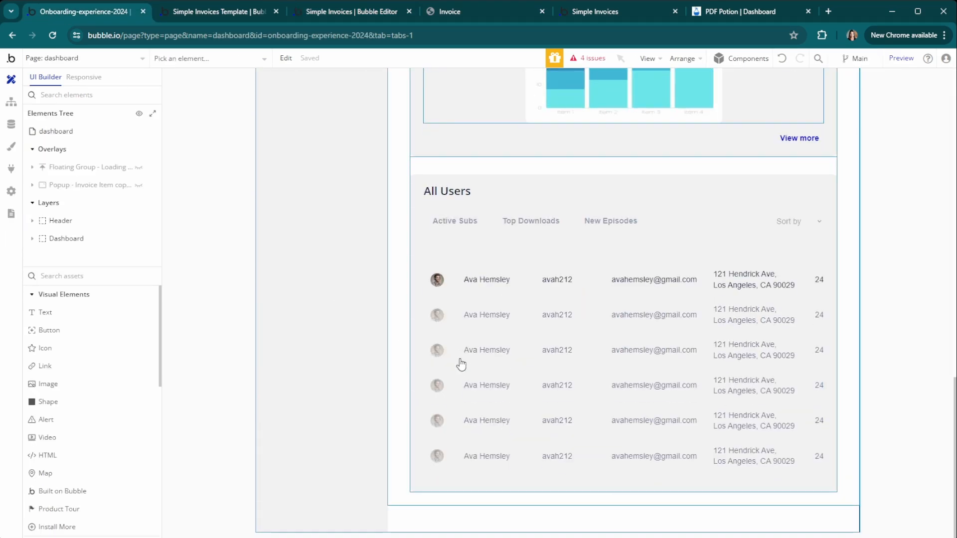
{"action": "right_click", "coordinate": [489, 500]}
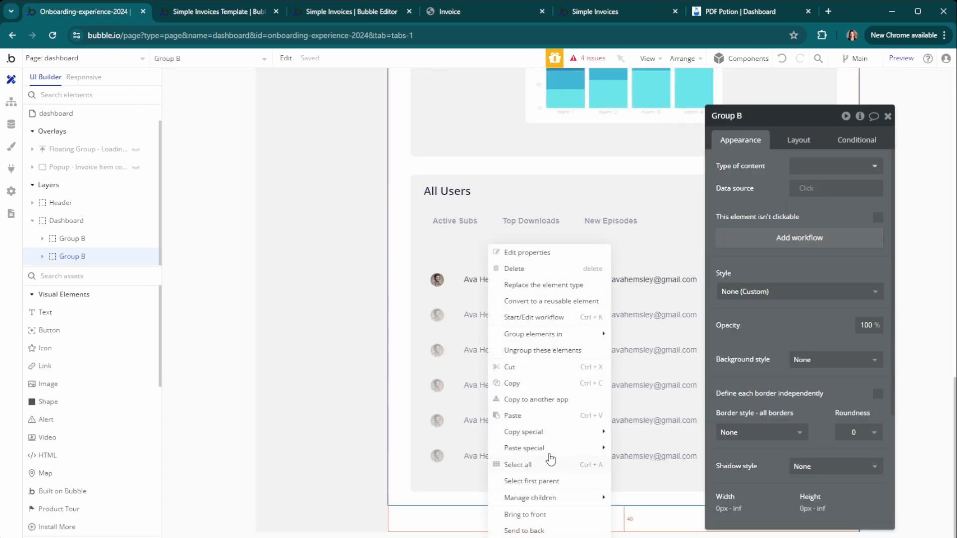
{"action": "mouse_move", "coordinate": [573, 448]}
{"action": "left_click", "coordinate": [659, 448]}
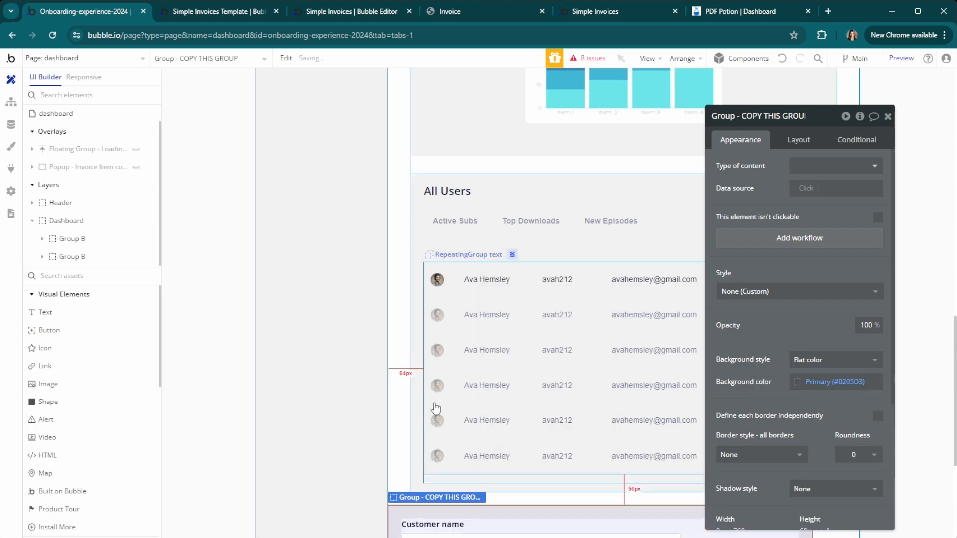
{"action": "scroll", "coordinate": [406, 402], "scroll_direction": "down", "scroll_amount": 5}
{"action": "left_click_drag", "start_coordinate": [723, 371], "coordinate": [849, 369]}
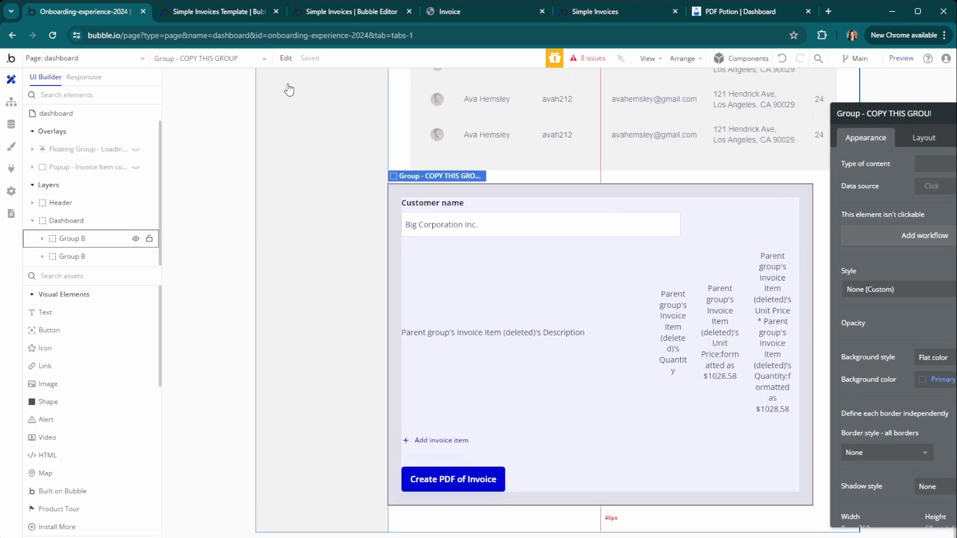
Step: Copy Popup - Invoice Item with its workflows from the template's index page and paste it with workflows onto the onboarding app's dashboard page
{"action": "left_click", "coordinate": [328, 13]}
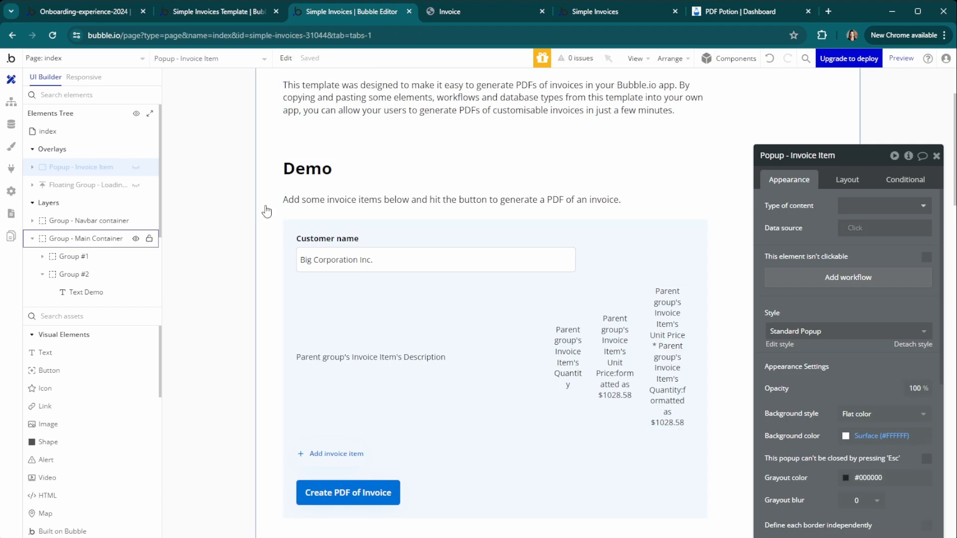
{"action": "right_click", "coordinate": [74, 174]}
{"action": "mouse_move", "coordinate": [206, 315]}
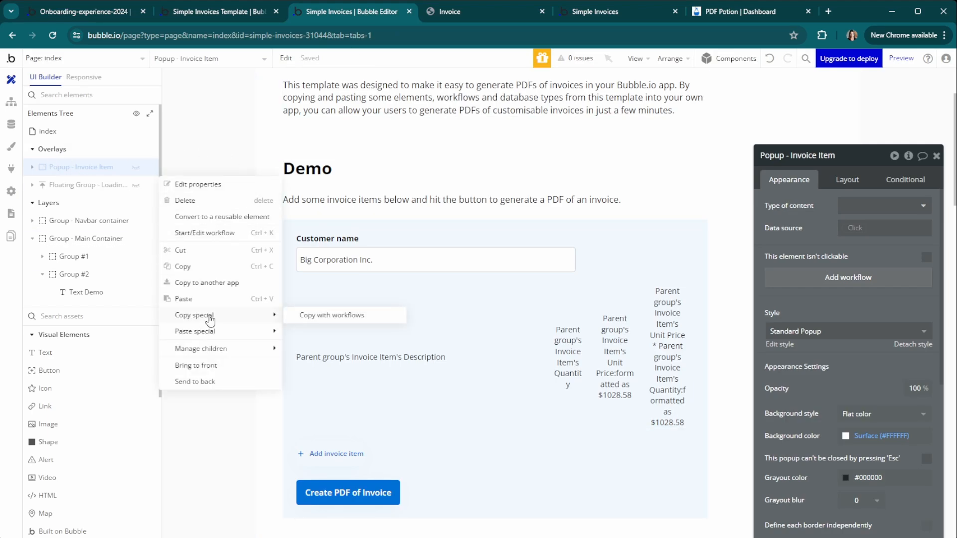
{"action": "left_click", "coordinate": [313, 315]}
{"action": "left_click", "coordinate": [82, 12]}
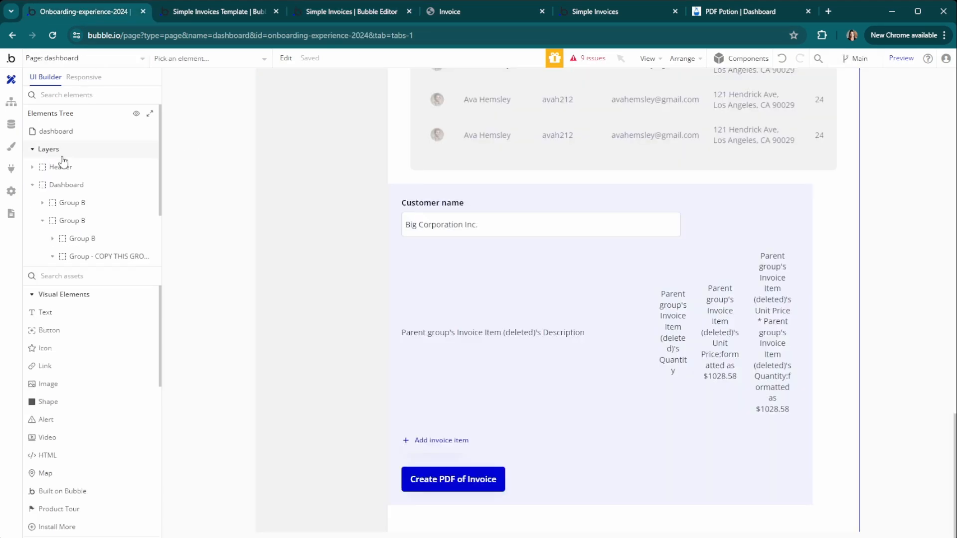
{"action": "left_click", "coordinate": [55, 131]}
{"action": "right_click", "coordinate": [56, 131]}
{"action": "mouse_move", "coordinate": [214, 247]}
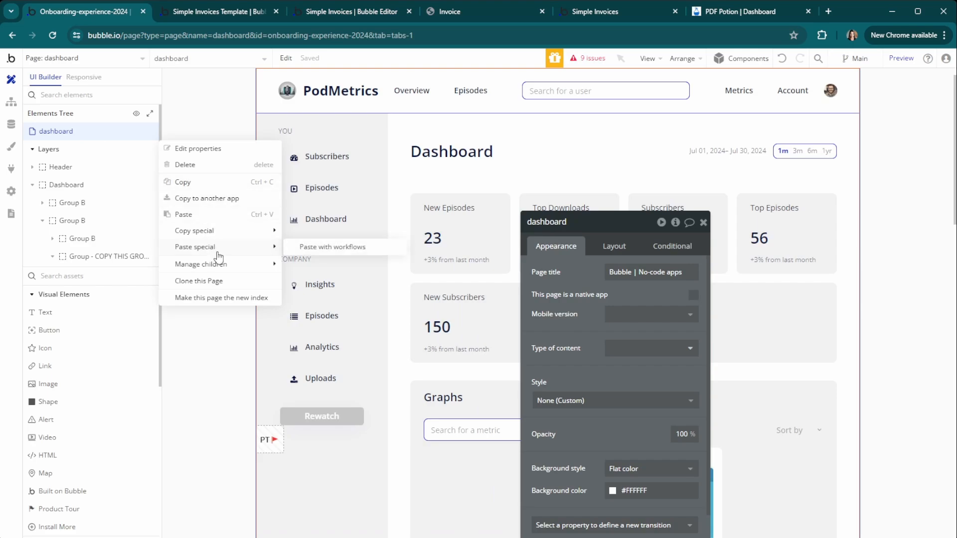
{"action": "left_click", "coordinate": [303, 248]}
Step: Copy Floating Group - Loading Screen with its workflows from the template's index page and paste it with workflows onto the dashboard page
{"action": "left_click", "coordinate": [325, 12]}
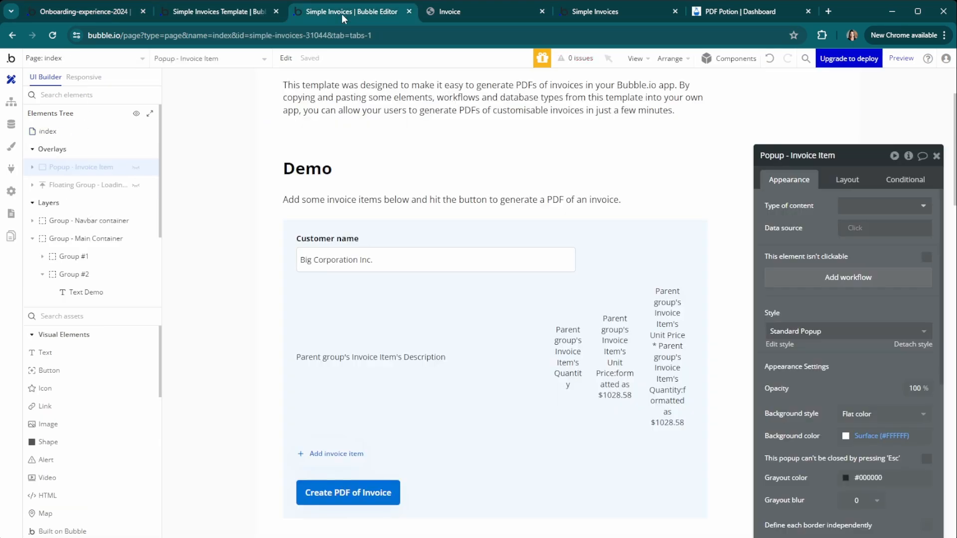
{"action": "right_click", "coordinate": [78, 195]}
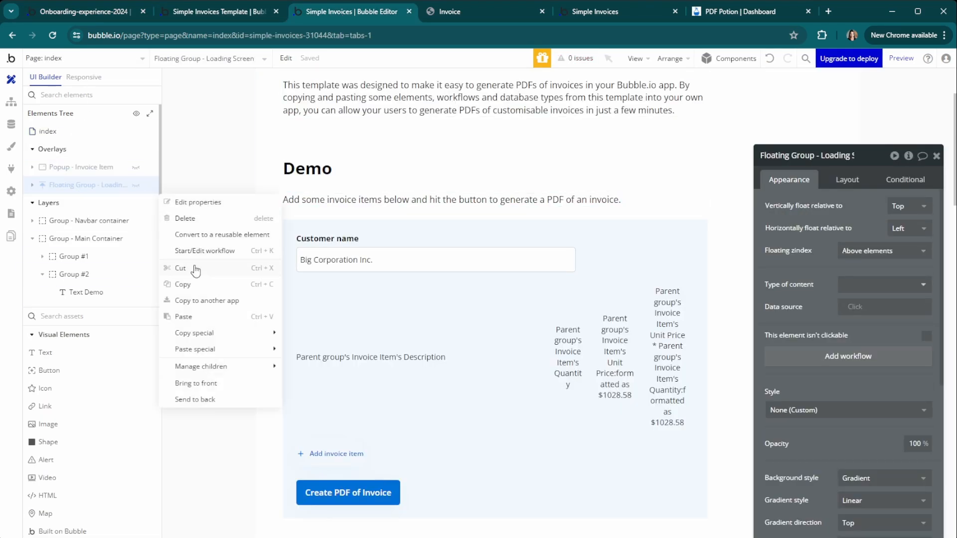
{"action": "mouse_move", "coordinate": [281, 336]}
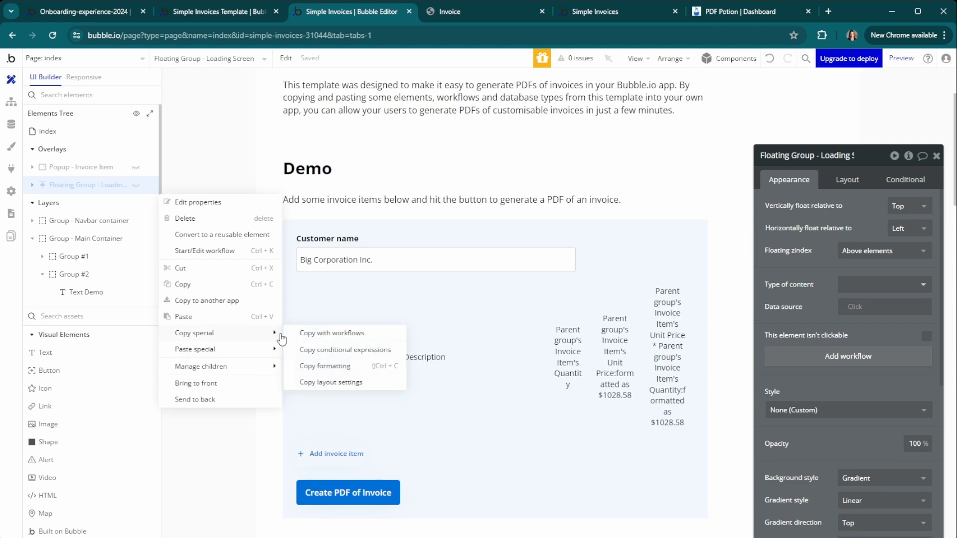
{"action": "left_click", "coordinate": [326, 333]}
{"action": "left_click", "coordinate": [90, 12]}
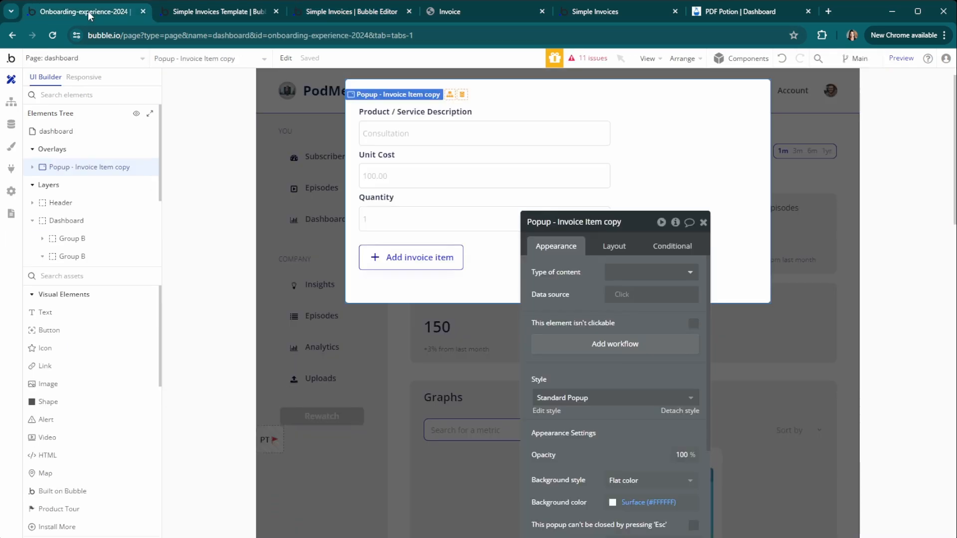
{"action": "right_click", "coordinate": [79, 170]}
{"action": "mouse_move", "coordinate": [209, 335]}
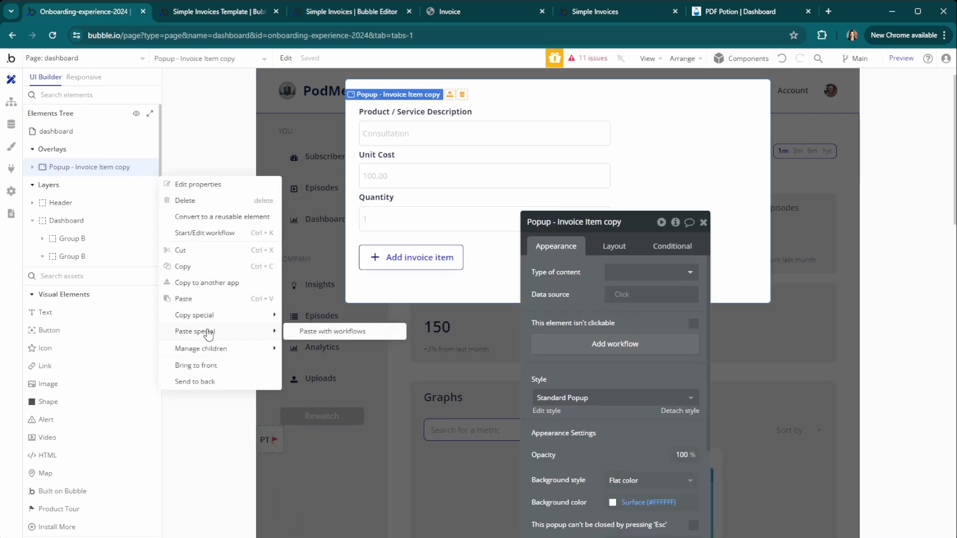
{"action": "left_click", "coordinate": [333, 332]}
Step: Copy the green Page is loaded workflow from the template's index page and paste it into the dashboard page's workflows
{"action": "left_click", "coordinate": [351, 11]}
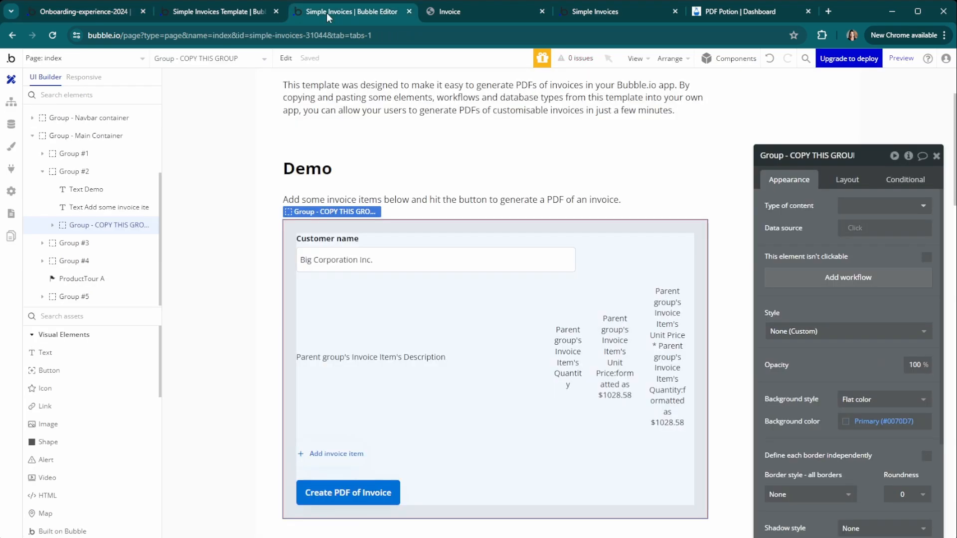
{"action": "left_click", "coordinate": [10, 101]}
{"action": "left_click", "coordinate": [86, 142]}
{"action": "right_click", "coordinate": [88, 135]}
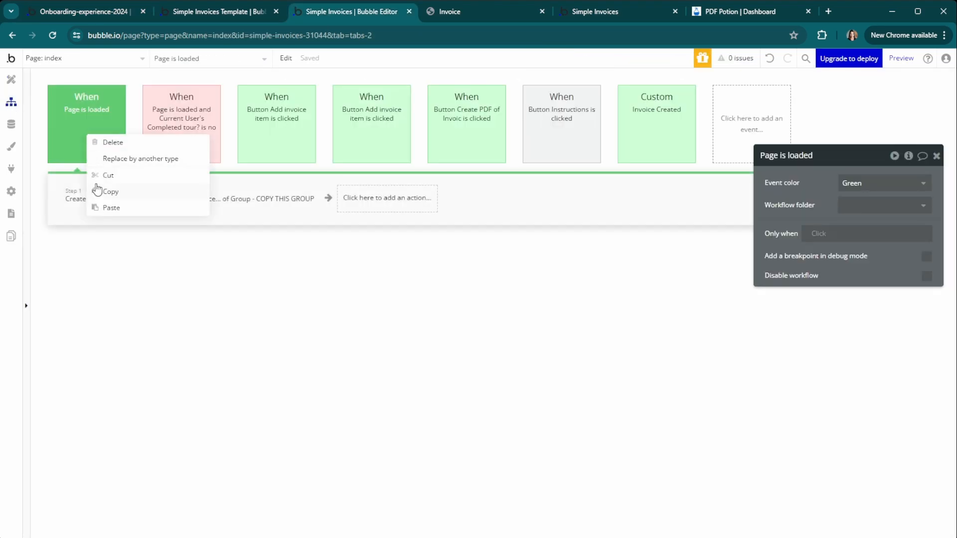
{"action": "left_click", "coordinate": [122, 194]}
{"action": "left_click", "coordinate": [95, 12]}
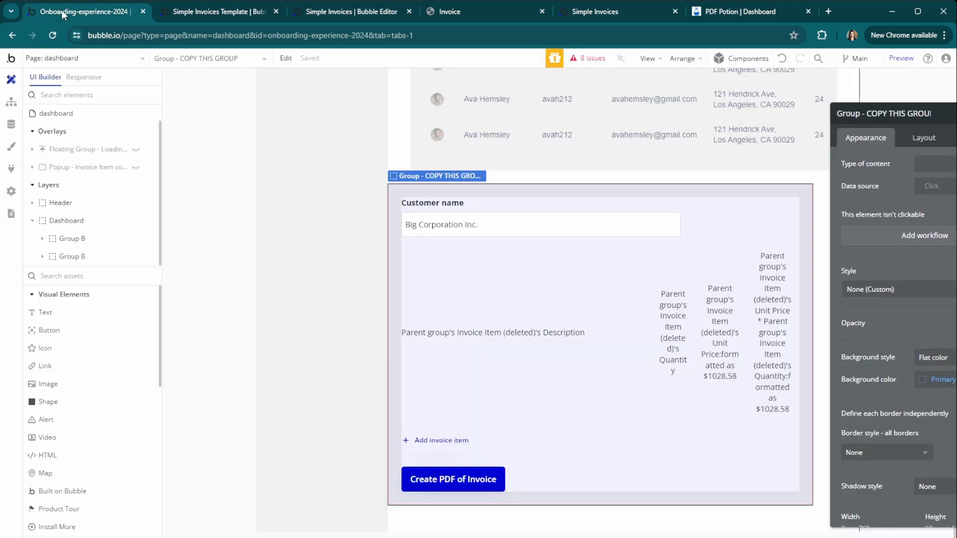
{"action": "left_click", "coordinate": [11, 102]}
{"action": "right_click", "coordinate": [495, 143]}
{"action": "left_click", "coordinate": [532, 152]}
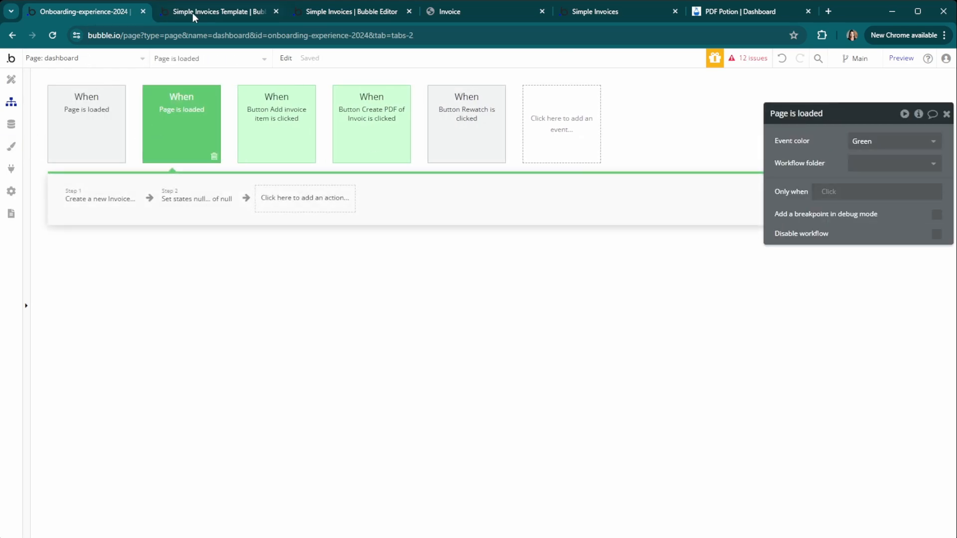
Step: Copy the Invoice Created custom event from the template's index page and paste it into the dashboard page's workflows
{"action": "left_click", "coordinate": [366, 11]}
{"action": "left_click", "coordinate": [656, 145]}
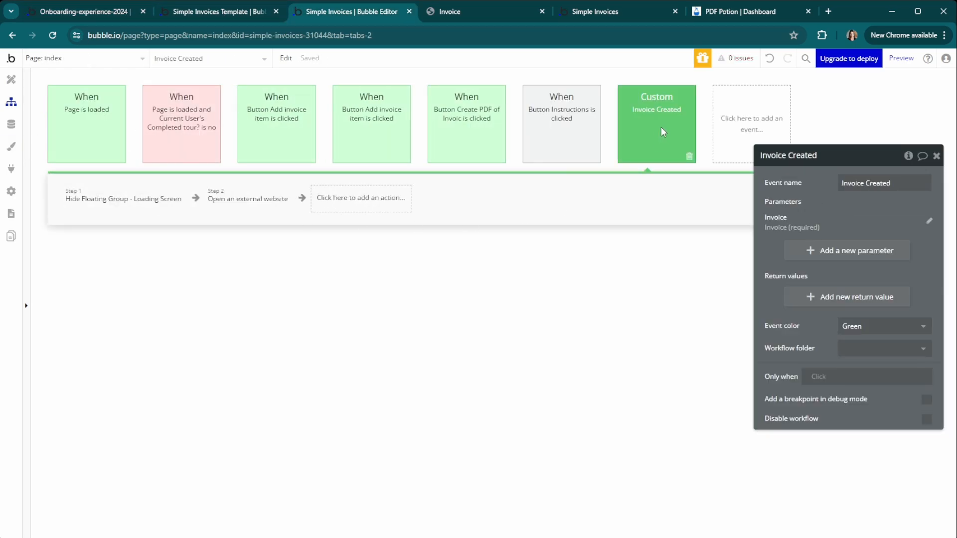
{"action": "right_click", "coordinate": [661, 128]}
{"action": "left_click", "coordinate": [703, 188]}
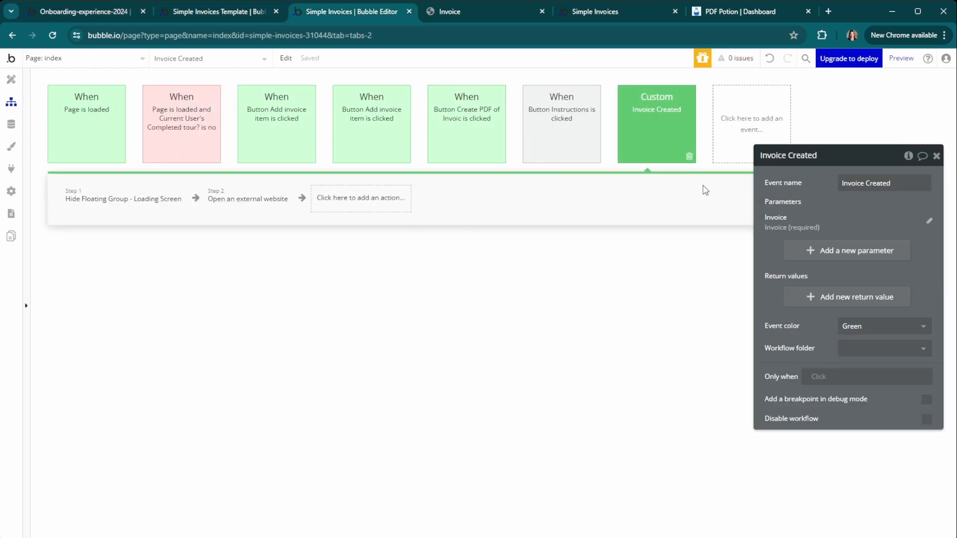
{"action": "left_click", "coordinate": [97, 17]}
{"action": "right_click", "coordinate": [563, 131]}
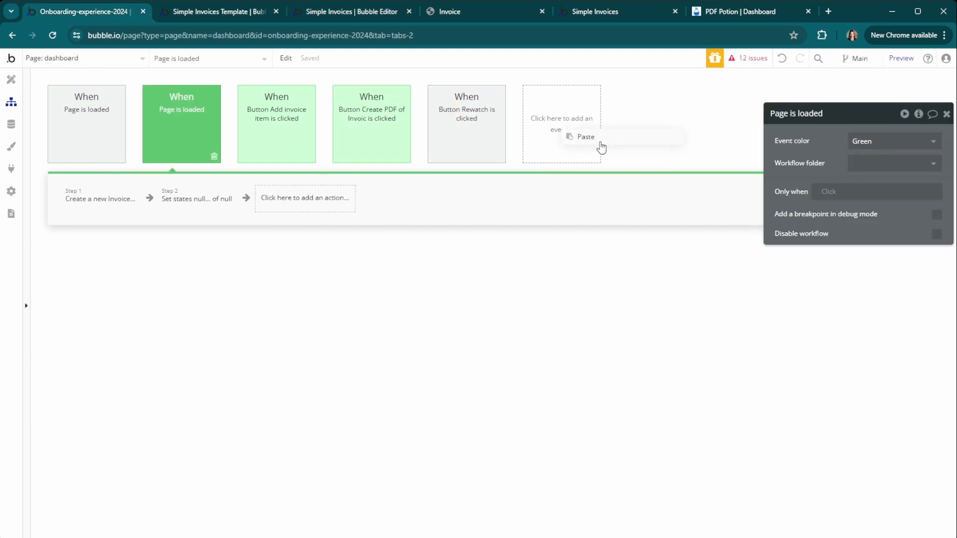
{"action": "left_click", "coordinate": [601, 145]}
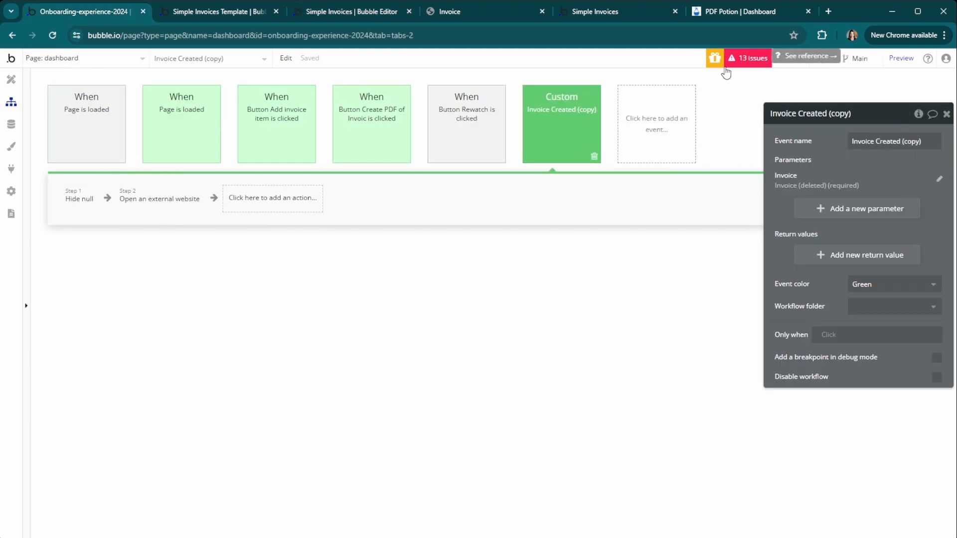
Step: In the pasted Page is loaded workflow's Create a new Invoice action, set the type to Invoice and Customer Name to Input - Customer Name's value
{"action": "left_click", "coordinate": [181, 150]}
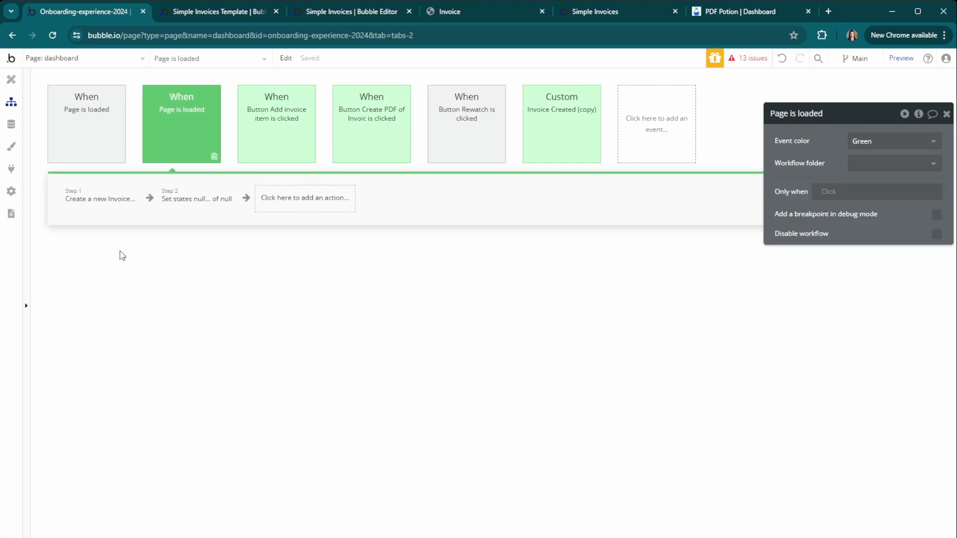
{"action": "left_click", "coordinate": [88, 201]}
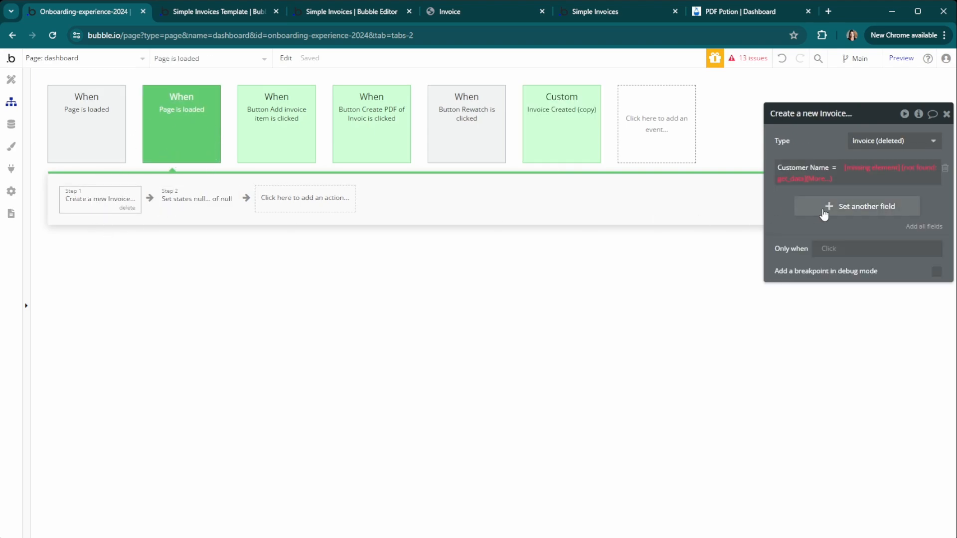
{"action": "left_click_drag", "start_coordinate": [778, 226], "coordinate": [323, 325]}
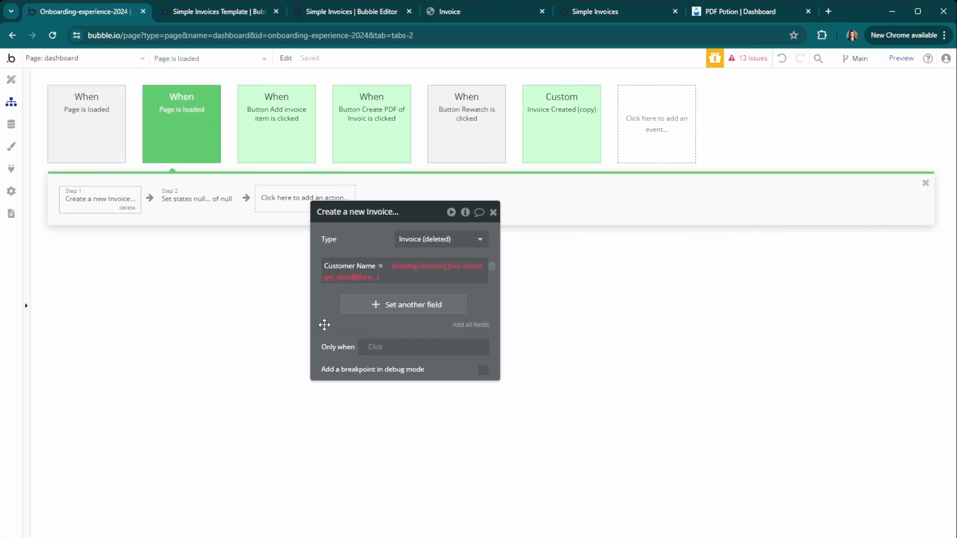
{"action": "left_click", "coordinate": [463, 242]}
{"action": "left_click", "coordinate": [421, 271]}
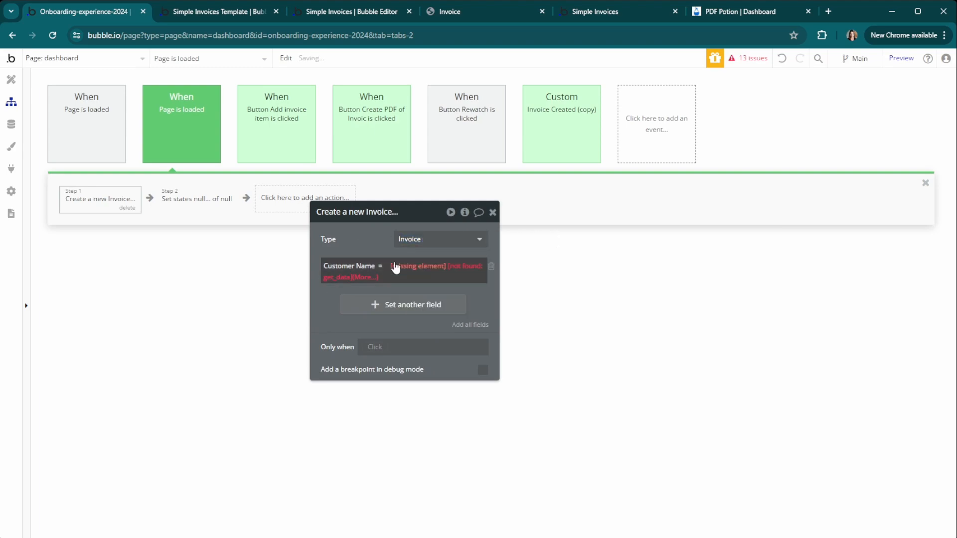
{"action": "left_click", "coordinate": [424, 268]}
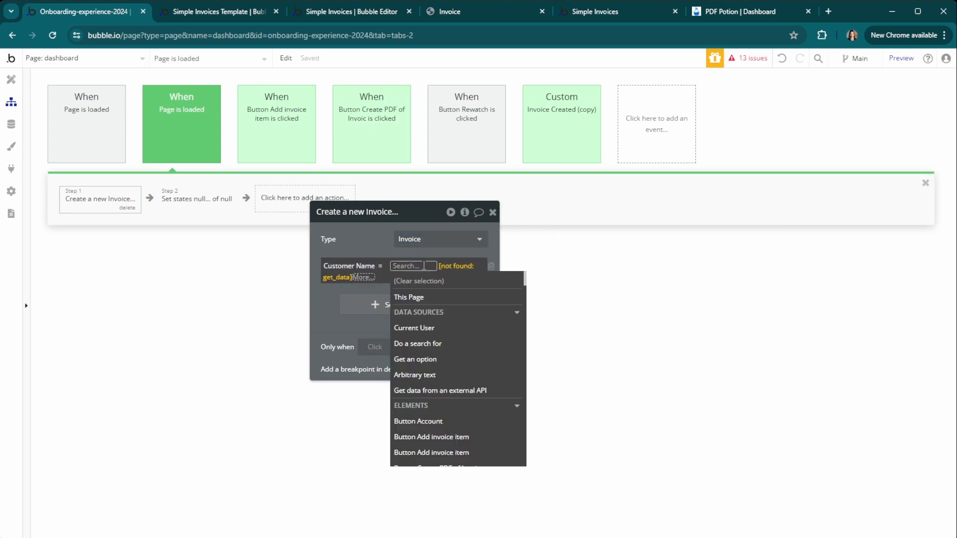
{"action": "type", "text": "inpu"}
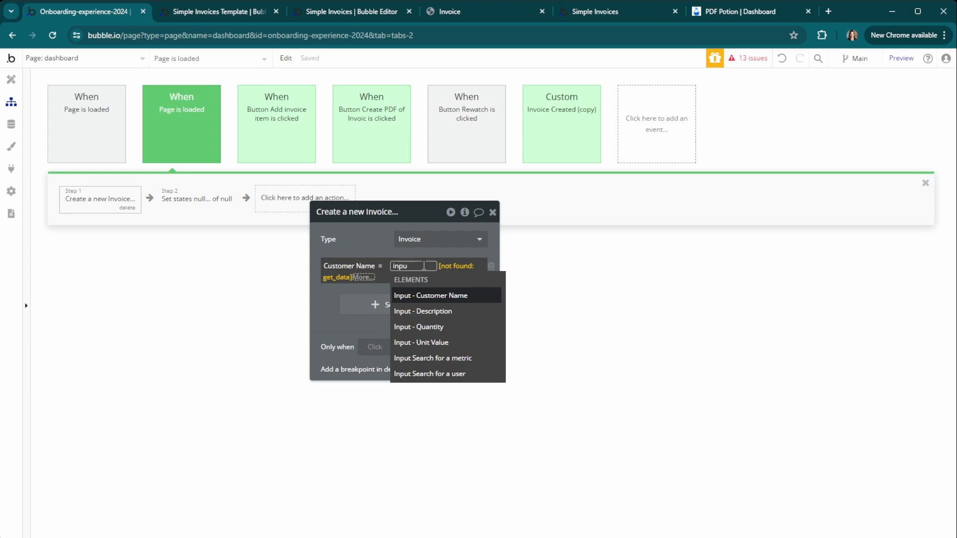
{"action": "type", "text": "t"}
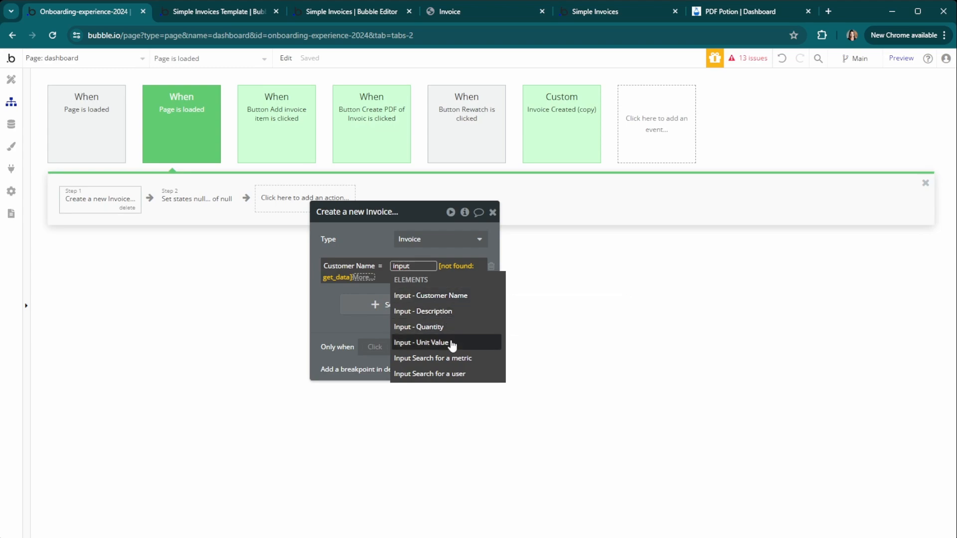
{"action": "left_click", "coordinate": [451, 296]}
{"action": "left_click", "coordinate": [328, 293]}
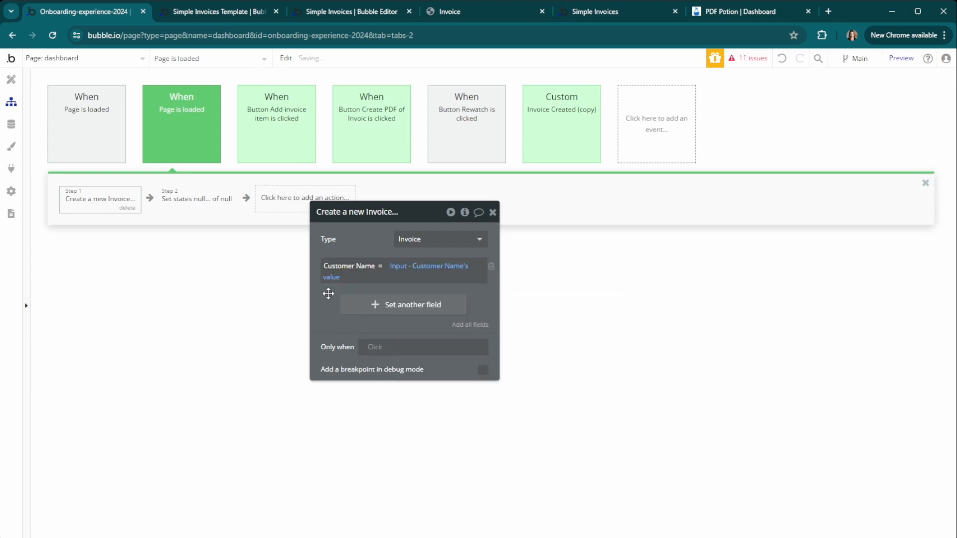
Step: Set the element of the Page is loaded workflow's Set state action to Group - COPY THIS GROUP
{"action": "left_click", "coordinate": [194, 202]}
{"action": "left_click", "coordinate": [438, 240]}
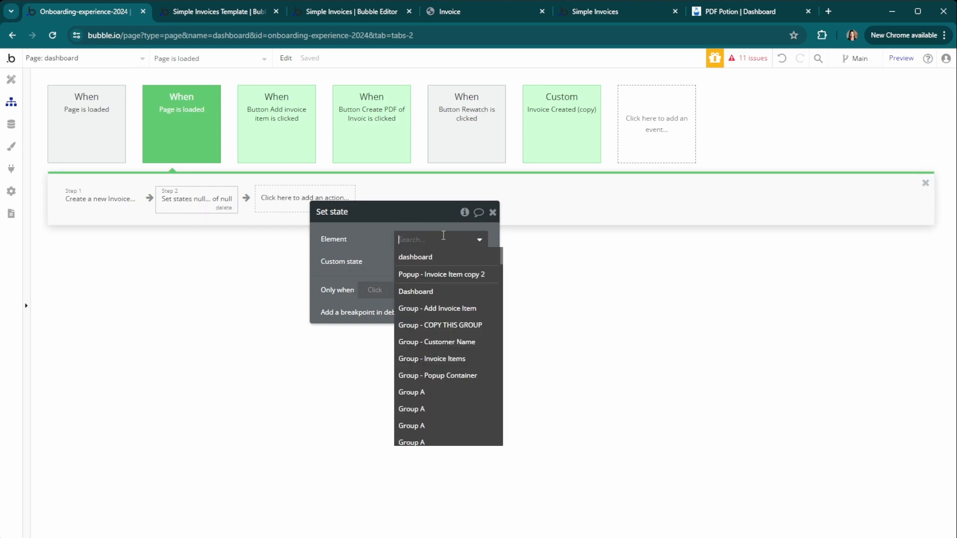
{"action": "left_click", "coordinate": [455, 325]}
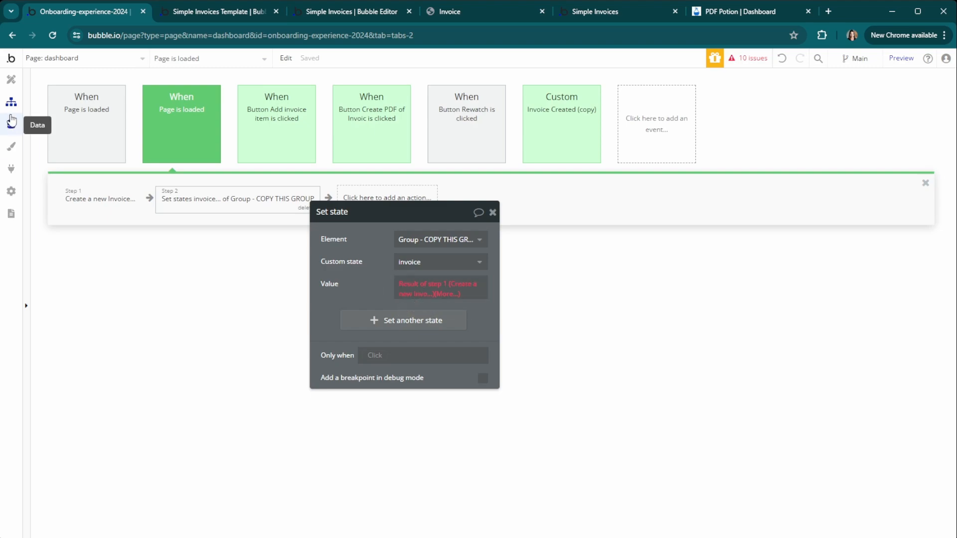
Step: Change the type of the invoice custom state on Group - COPY THIS GROUP to Invoice and return to the page's workflows
{"action": "left_click", "coordinate": [11, 79]}
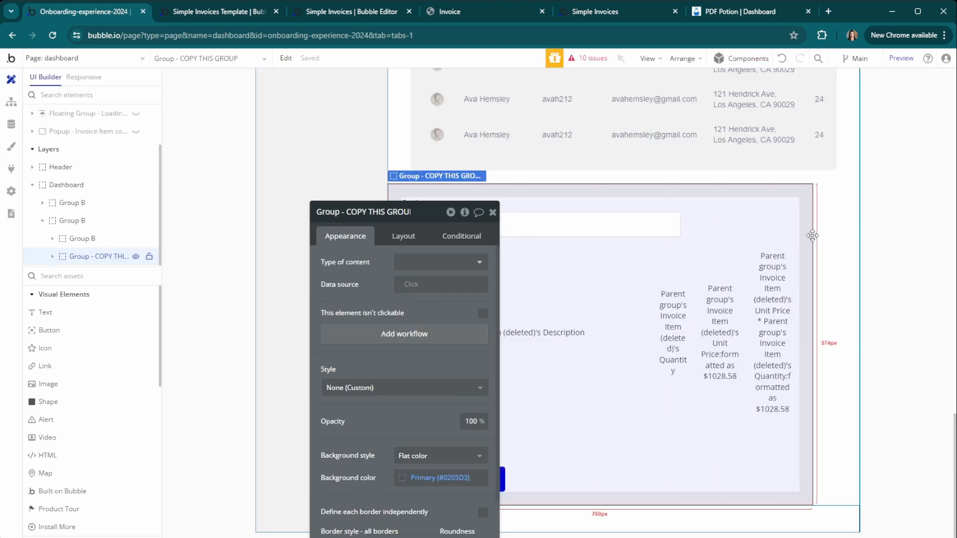
{"action": "left_click", "coordinate": [464, 212]}
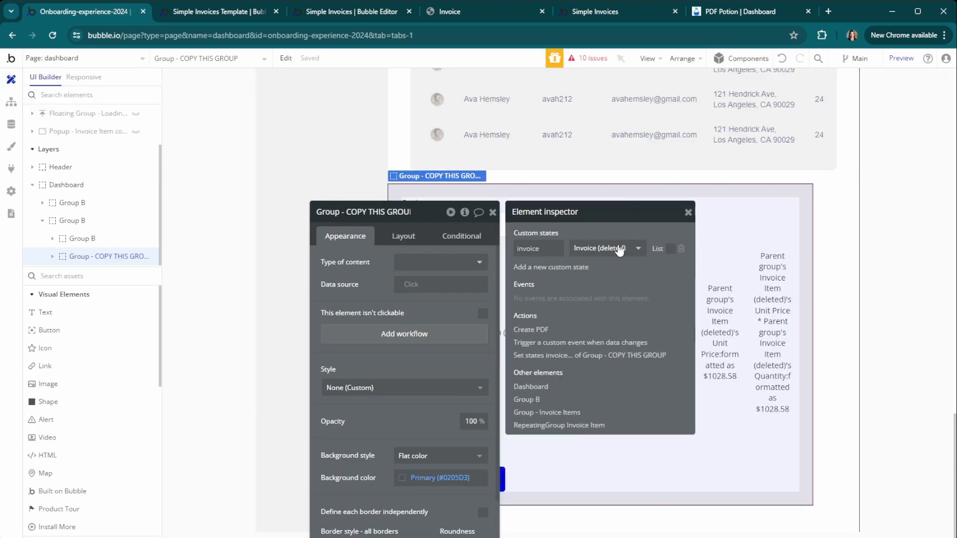
{"action": "left_click", "coordinate": [620, 248]}
{"action": "left_click", "coordinate": [618, 294]}
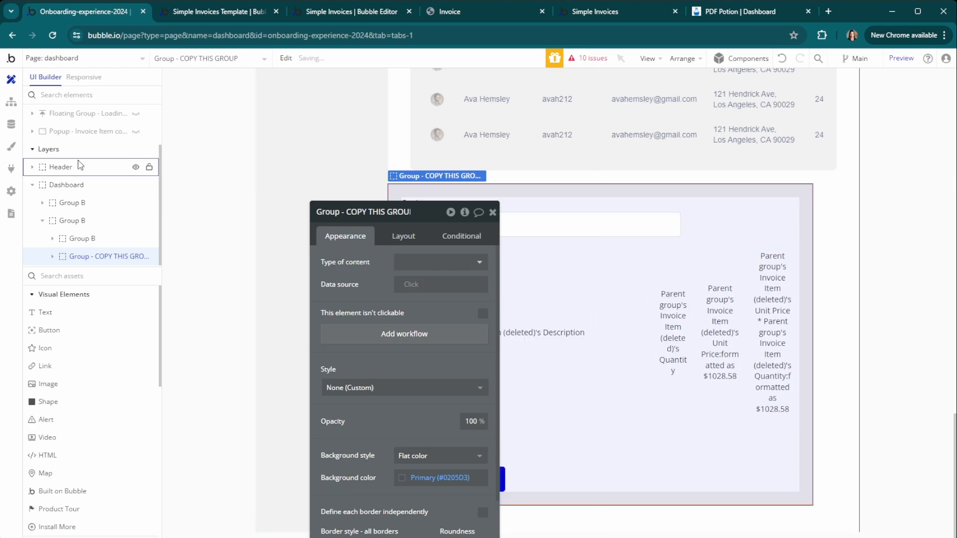
{"action": "left_click", "coordinate": [10, 102]}
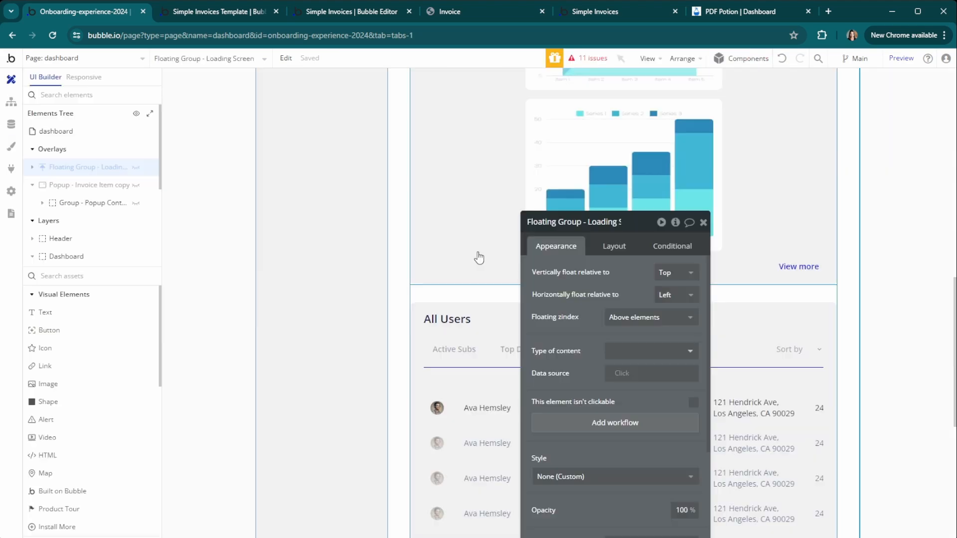
Step: Open the workflow of the Add invoice item button inside Group - COPY THIS GROUP on the dashboard page
{"action": "scroll", "coordinate": [478, 257], "scroll_direction": "down", "scroll_amount": 2}
{"action": "left_click", "coordinate": [428, 440]}
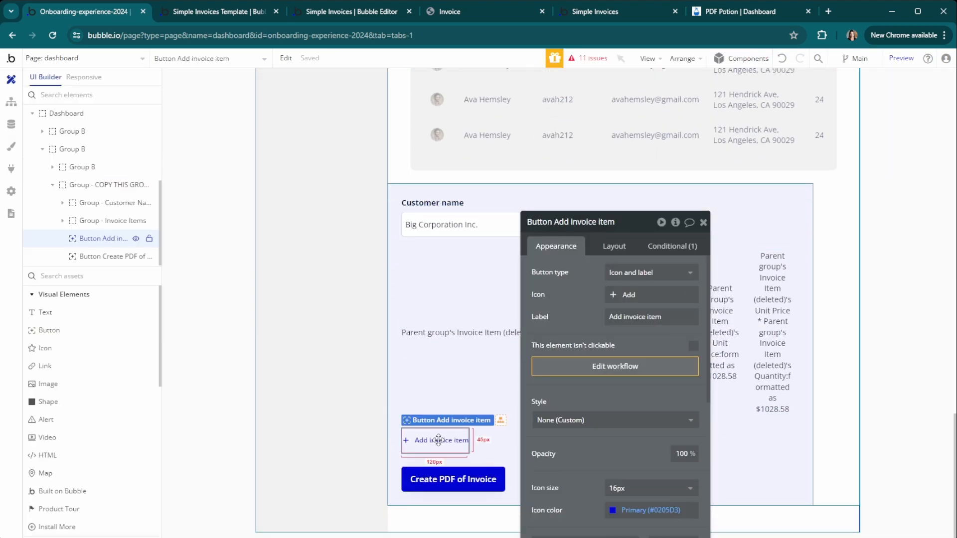
{"action": "left_click", "coordinate": [397, 441]}
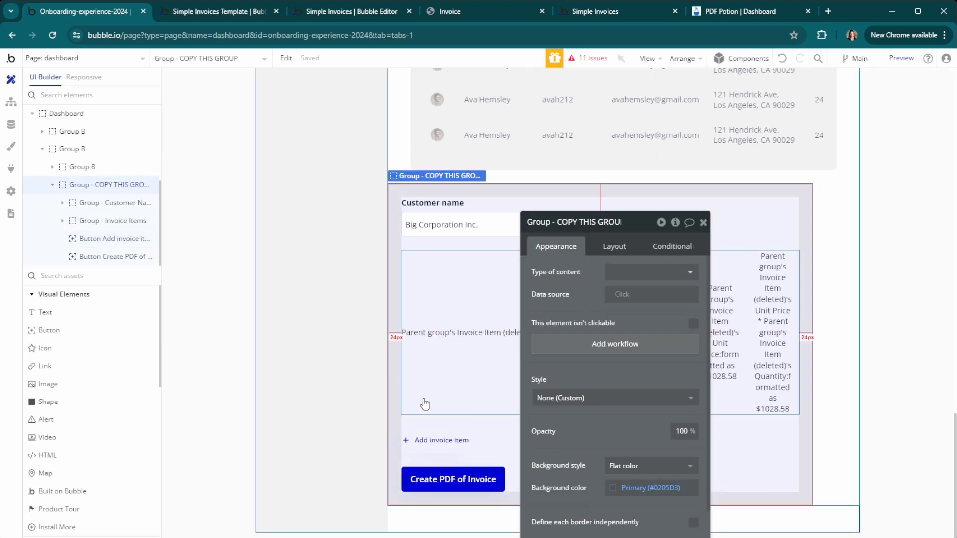
{"action": "left_click", "coordinate": [451, 440]}
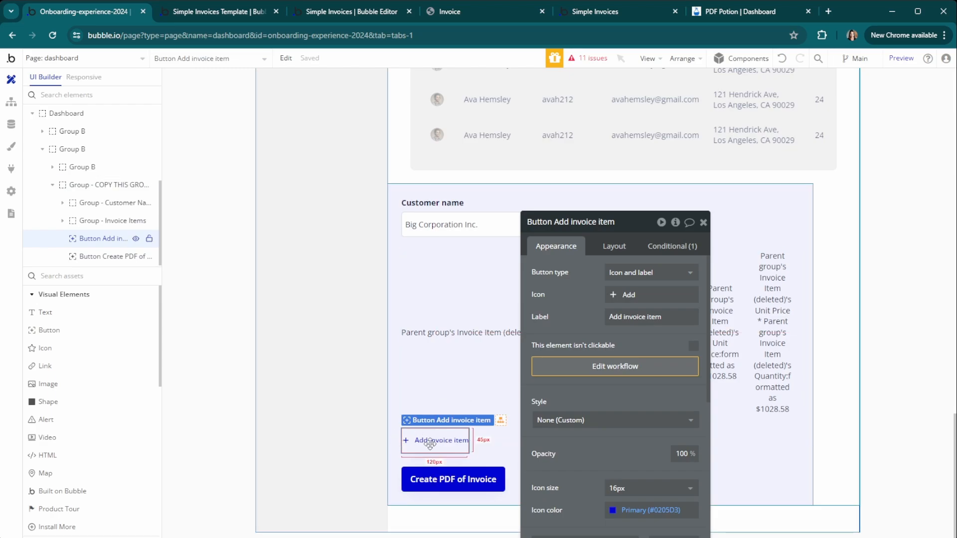
{"action": "left_click", "coordinate": [578, 367]}
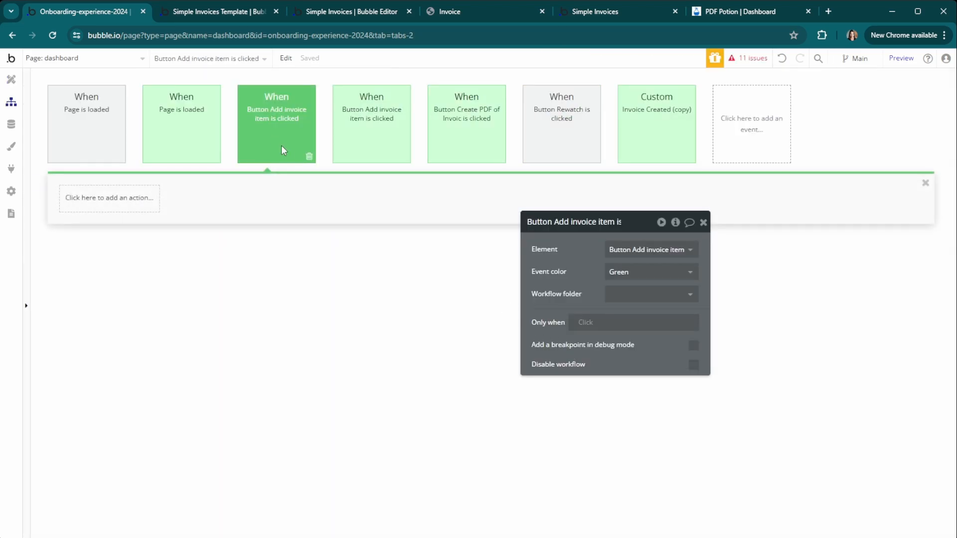
Step: Add a Show an element action to the button's workflow and set its element to Popup - Invoice Item copy
{"action": "left_click", "coordinate": [91, 208]}
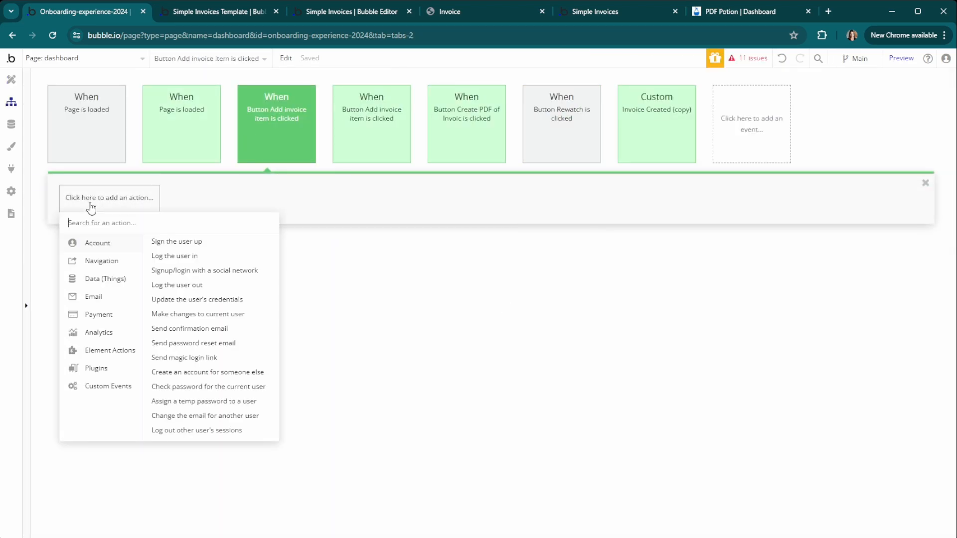
{"action": "type", "text": "show"}
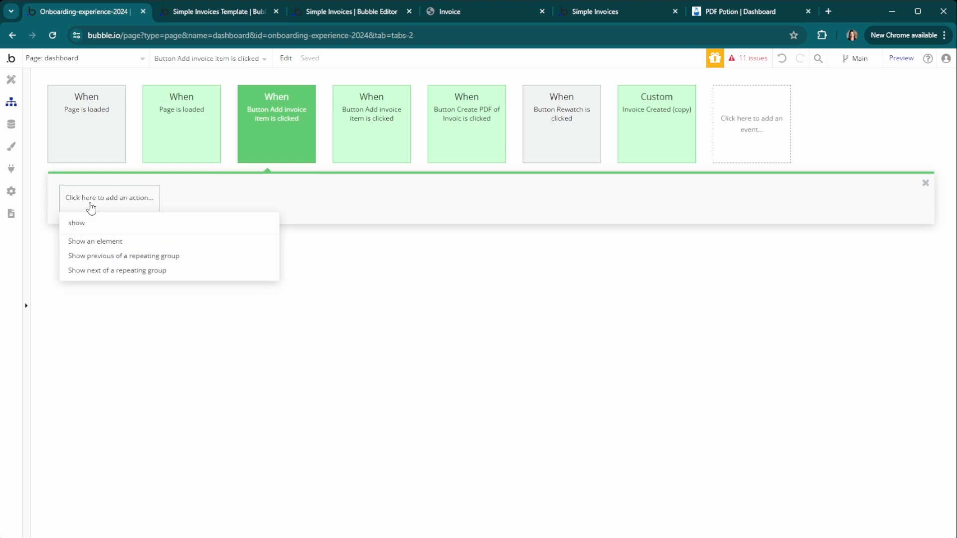
{"action": "left_click", "coordinate": [144, 249]}
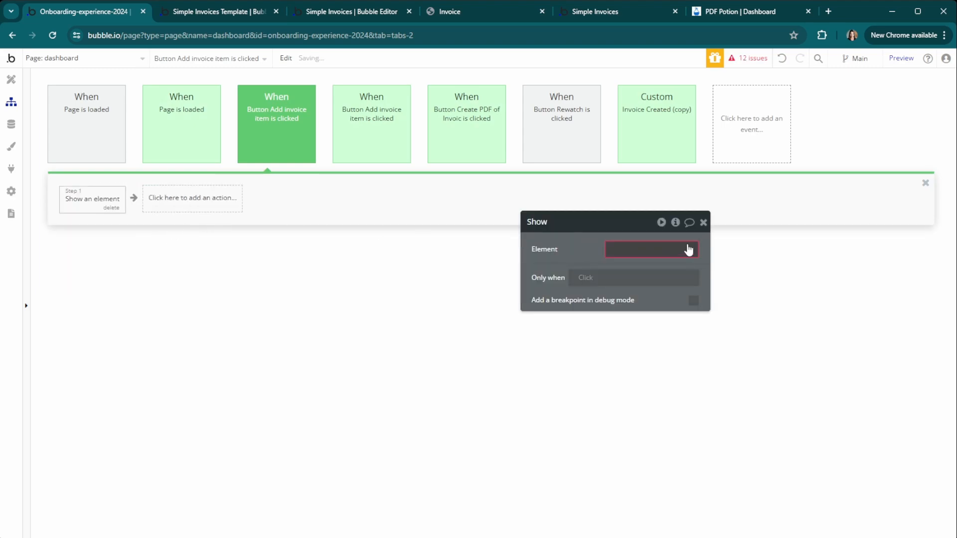
{"action": "left_click", "coordinate": [669, 250]}
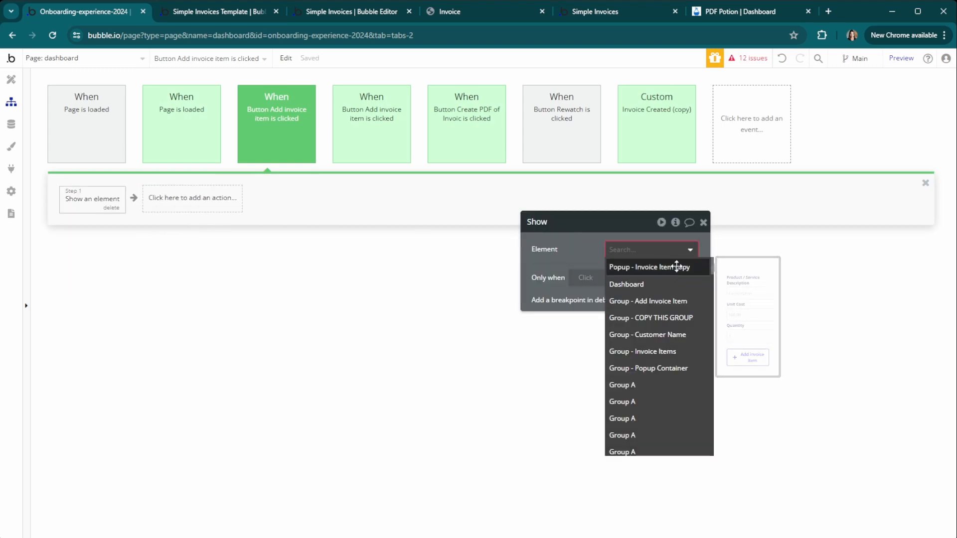
{"action": "left_click", "coordinate": [678, 268]}
{"action": "left_click_drag", "start_coordinate": [562, 258], "coordinate": [480, 273]}
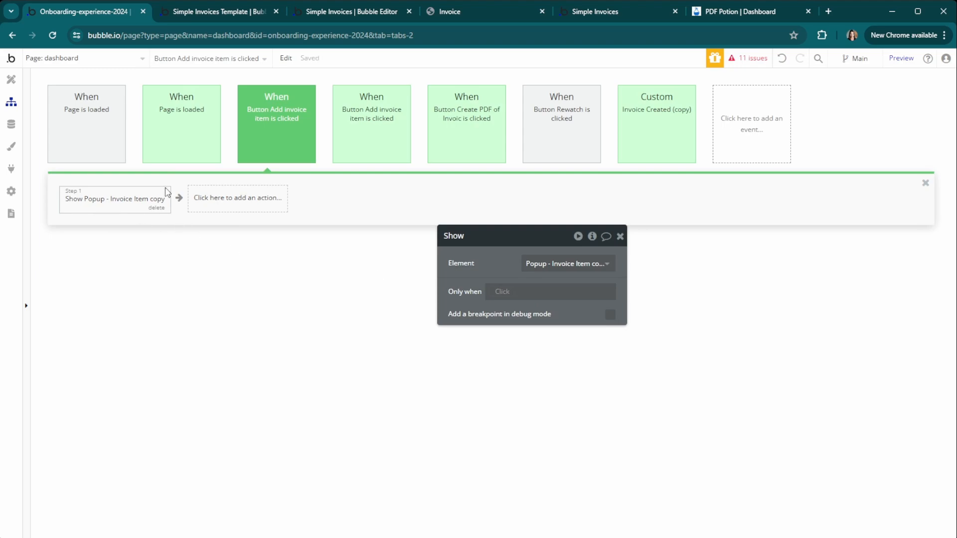
Step: Open the workflow of the Add invoice item button inside Popup - Invoice Item copy
{"action": "left_click", "coordinate": [11, 79]}
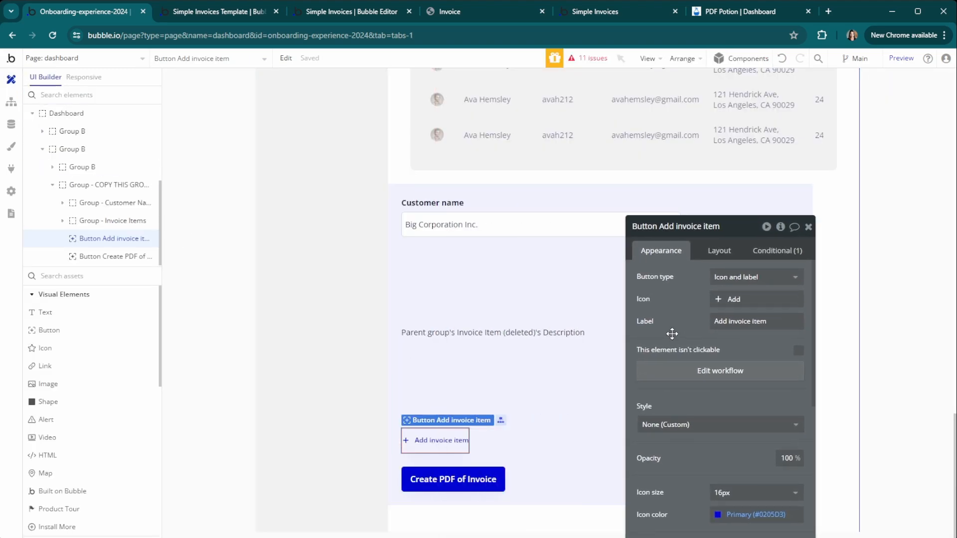
{"action": "scroll", "coordinate": [100, 165], "scroll_direction": "up", "scroll_amount": 5}
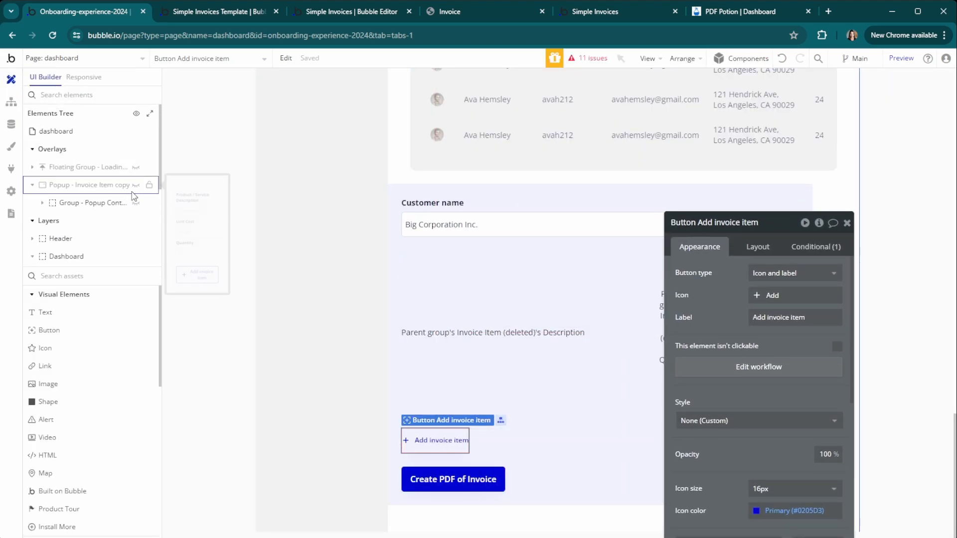
{"action": "left_click", "coordinate": [120, 185]}
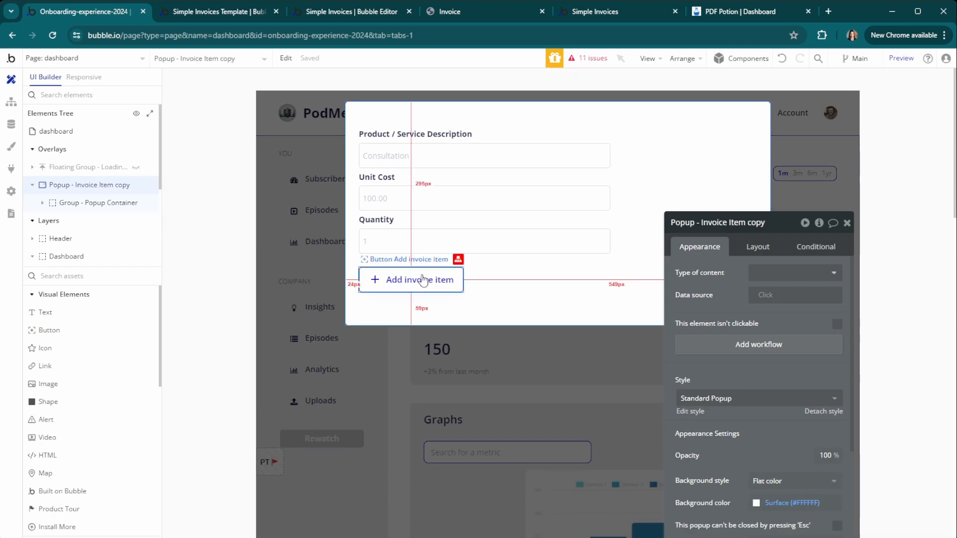
{"action": "left_click", "coordinate": [428, 281]}
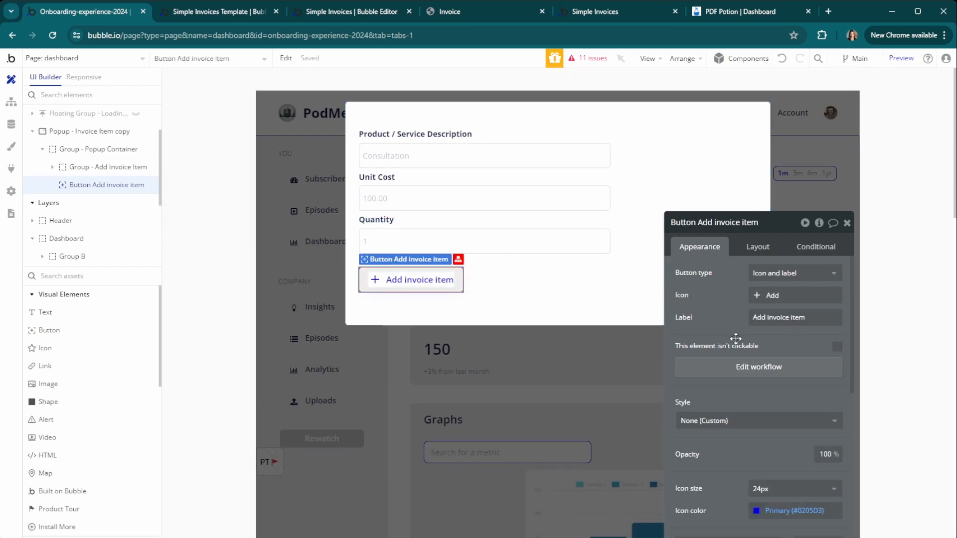
{"action": "left_click", "coordinate": [723, 369]}
Step: Set the type of the workflow's Create a new Invoice Item action to Invoice Items
{"action": "left_click", "coordinate": [72, 202]}
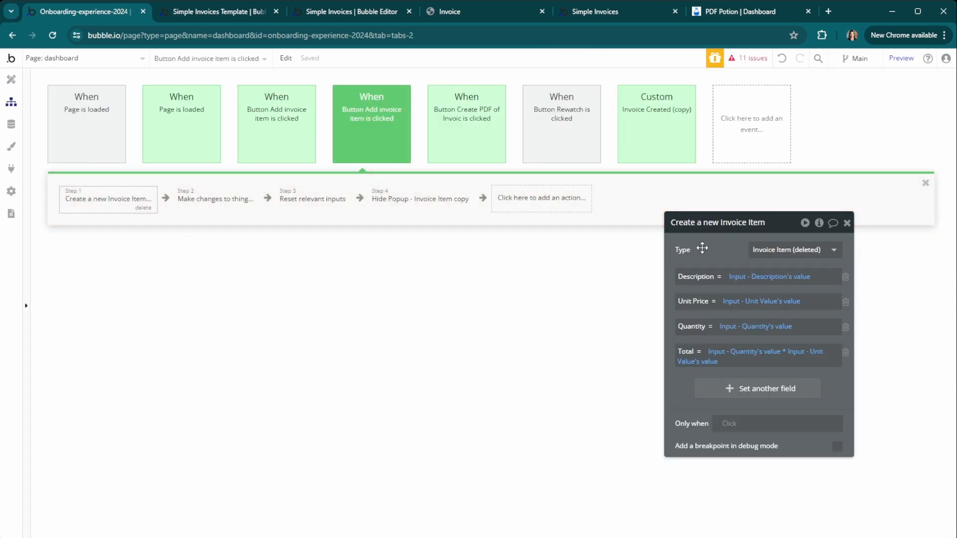
{"action": "left_click_drag", "start_coordinate": [702, 248], "coordinate": [321, 281]}
{"action": "left_click", "coordinate": [448, 284]}
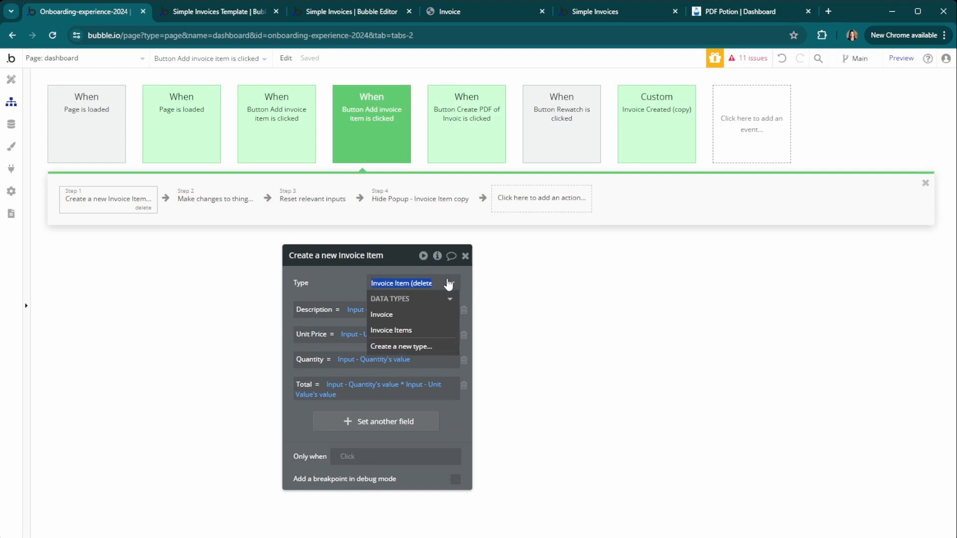
{"action": "left_click", "coordinate": [406, 315]}
{"action": "left_click", "coordinate": [392, 286]}
{"action": "left_click", "coordinate": [396, 327]}
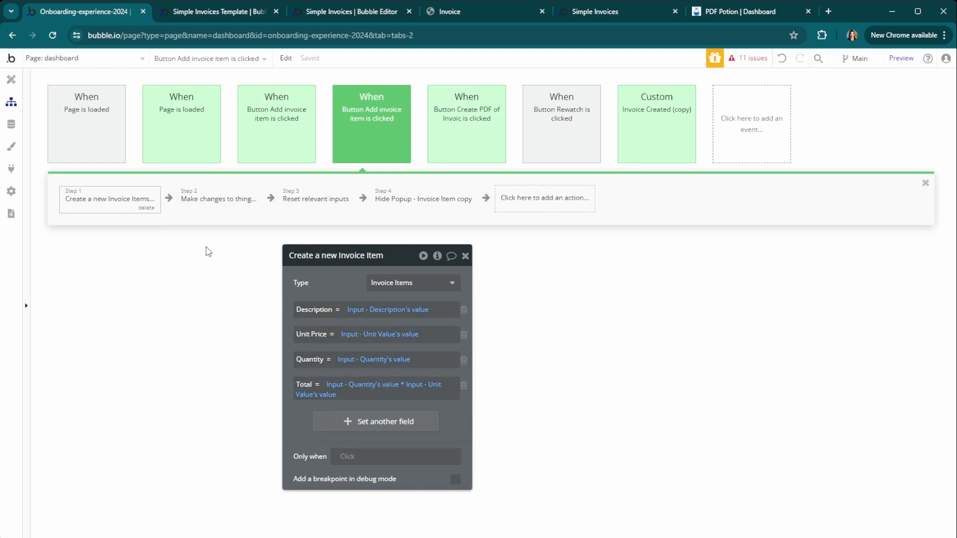
Step: Make the Make changes to thing action change Group - COPY THIS GROUP's invoice, with Invoice Items adding the result of step 1
{"action": "left_click", "coordinate": [204, 205]}
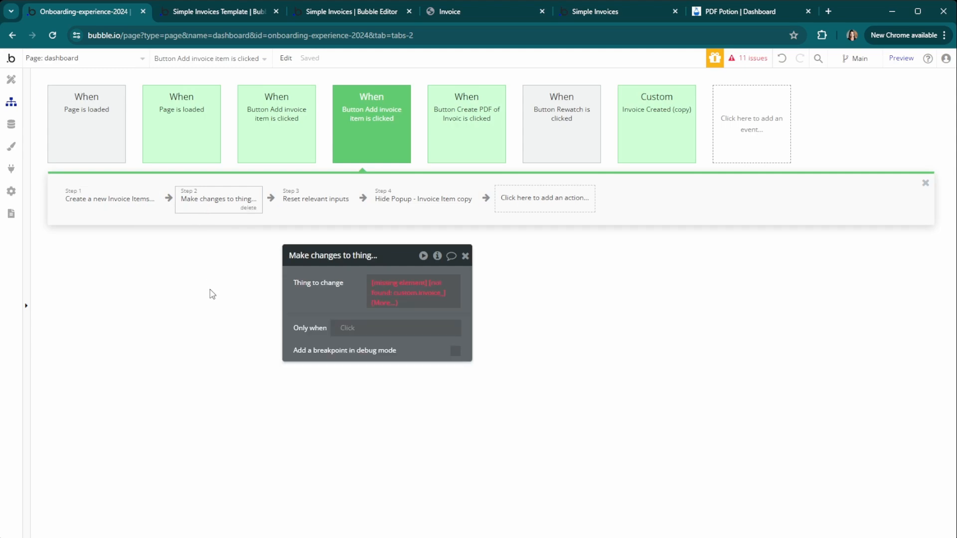
{"action": "left_click", "coordinate": [395, 289]}
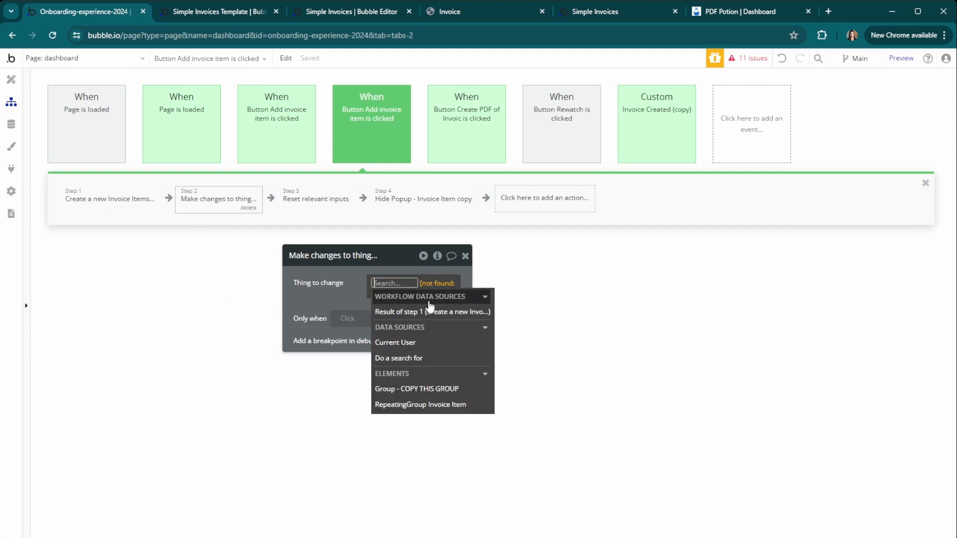
{"action": "left_click", "coordinate": [433, 389]}
{"action": "scroll", "coordinate": [424, 469], "scroll_direction": "down", "scroll_amount": 3}
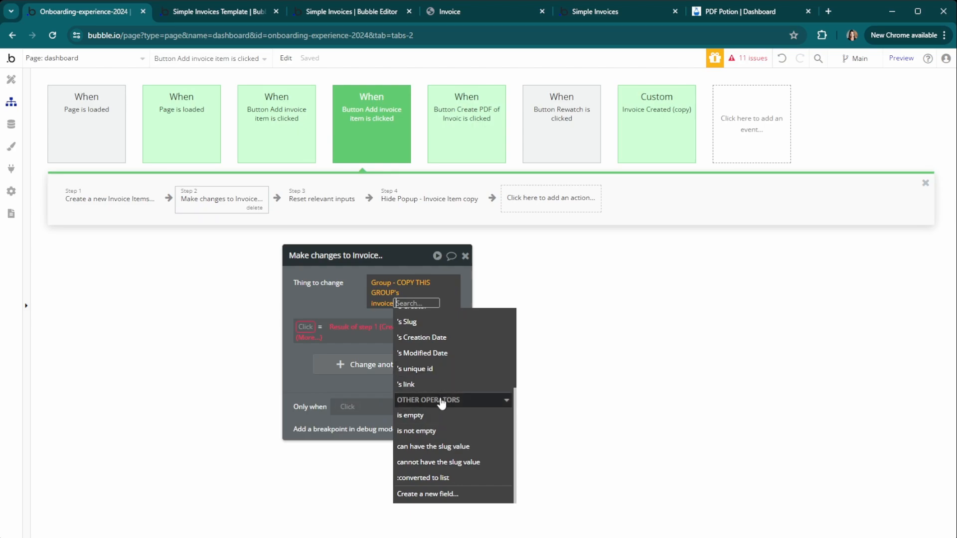
{"action": "scroll", "coordinate": [442, 402], "scroll_direction": "up", "scroll_amount": 3}
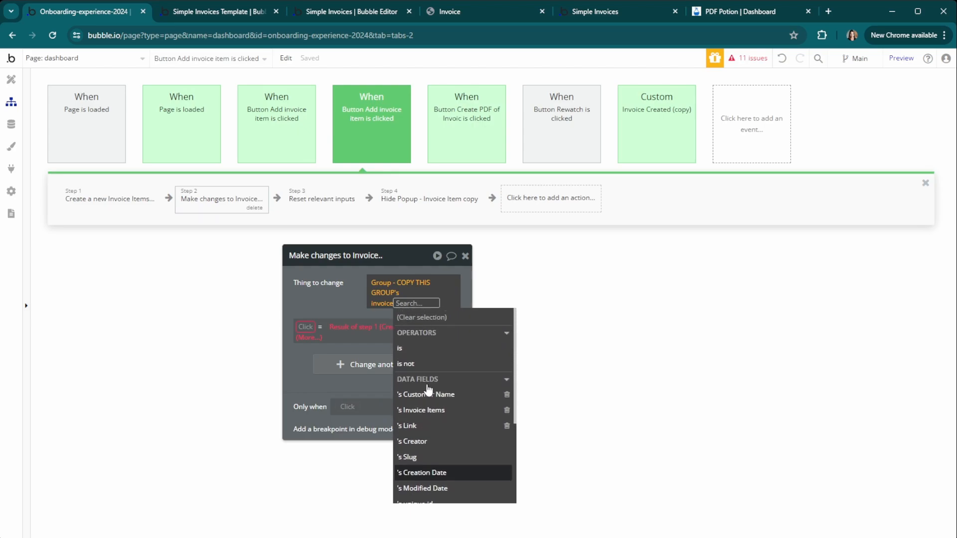
{"action": "left_click", "coordinate": [336, 298]}
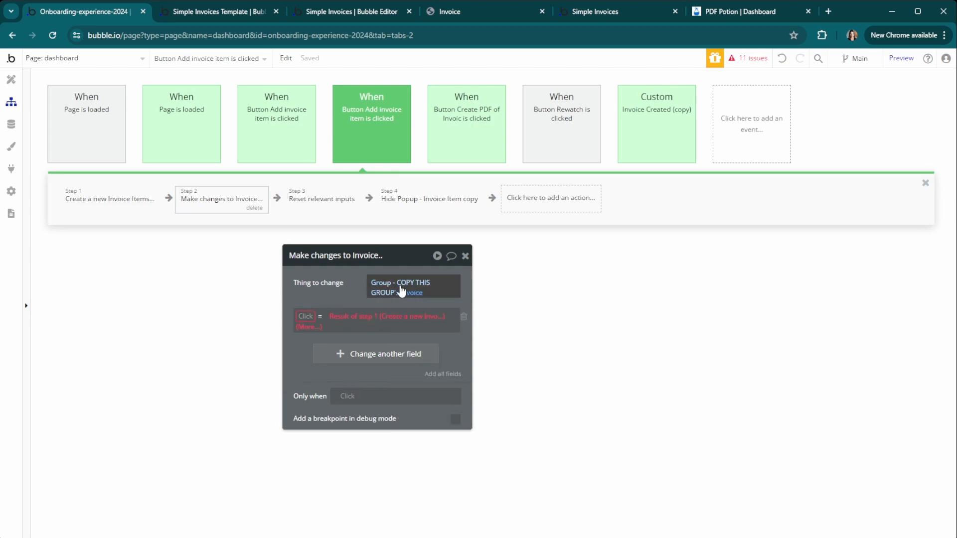
{"action": "left_click", "coordinate": [308, 320]}
{"action": "left_click", "coordinate": [331, 347]}
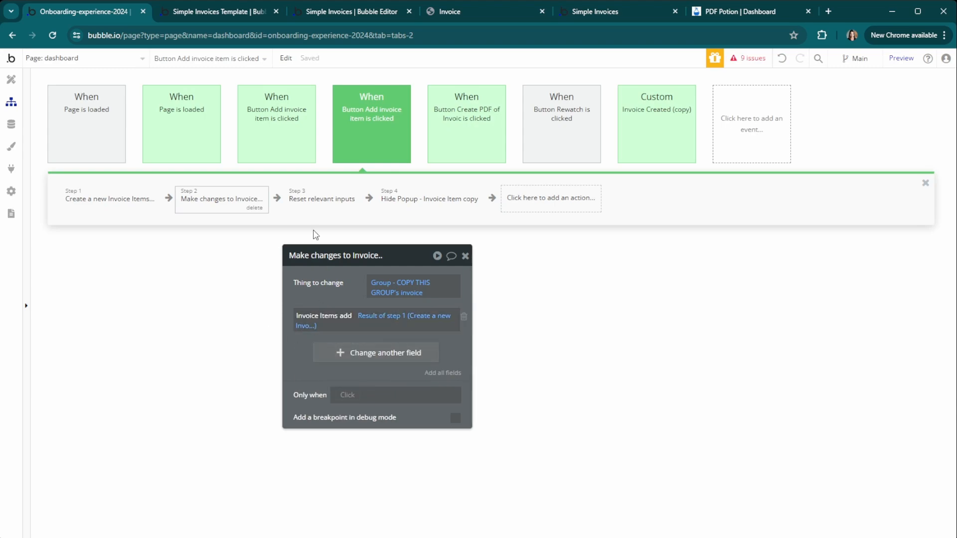
{"action": "left_click", "coordinate": [316, 203]}
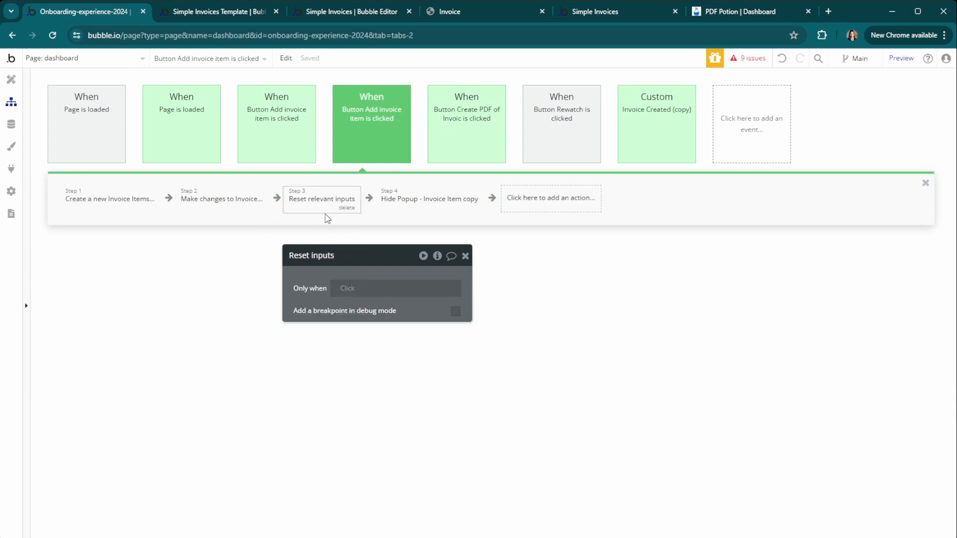
{"action": "left_click", "coordinate": [418, 204]}
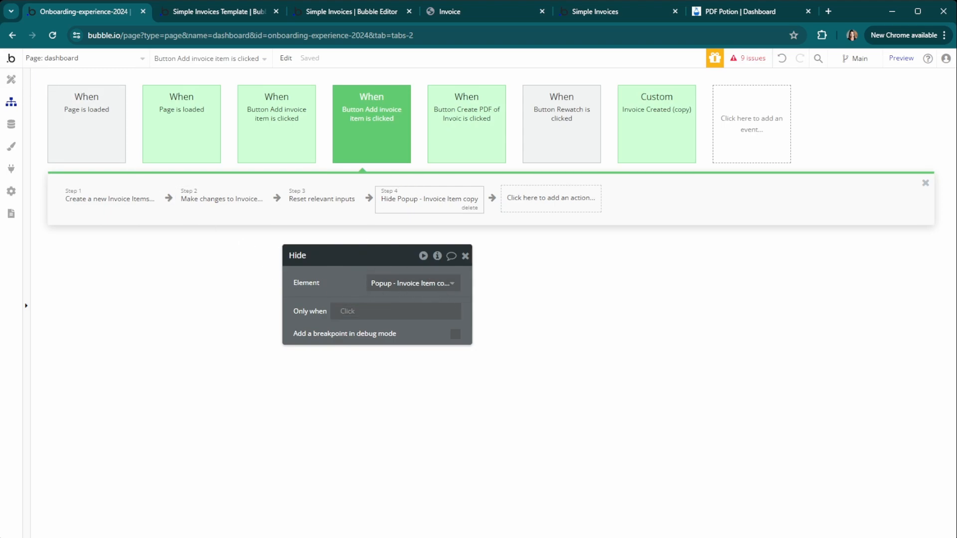
Step: In the Create PDF of Invoice button's workflow, set the Show action's element to Floating Group - Loading Screen
{"action": "left_click", "coordinate": [466, 135]}
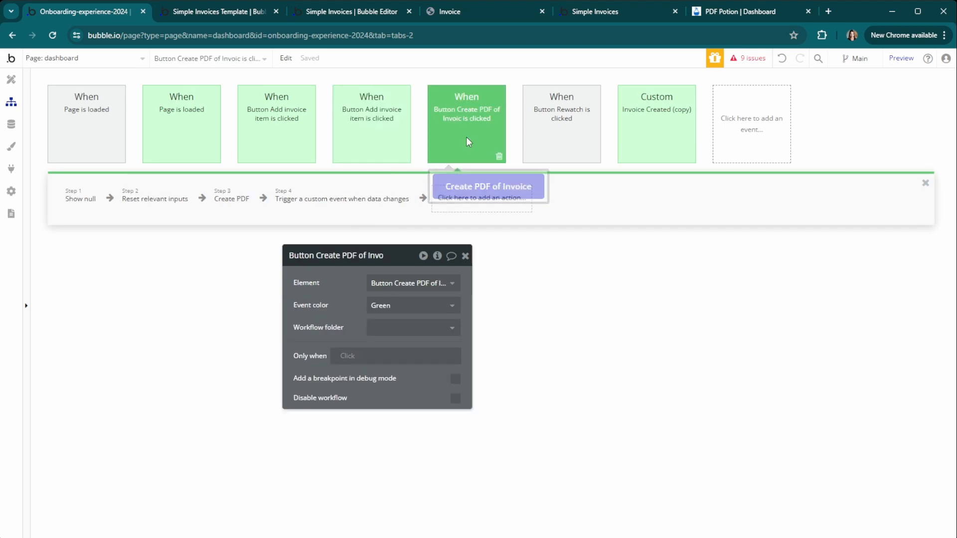
{"action": "left_click", "coordinate": [76, 202]}
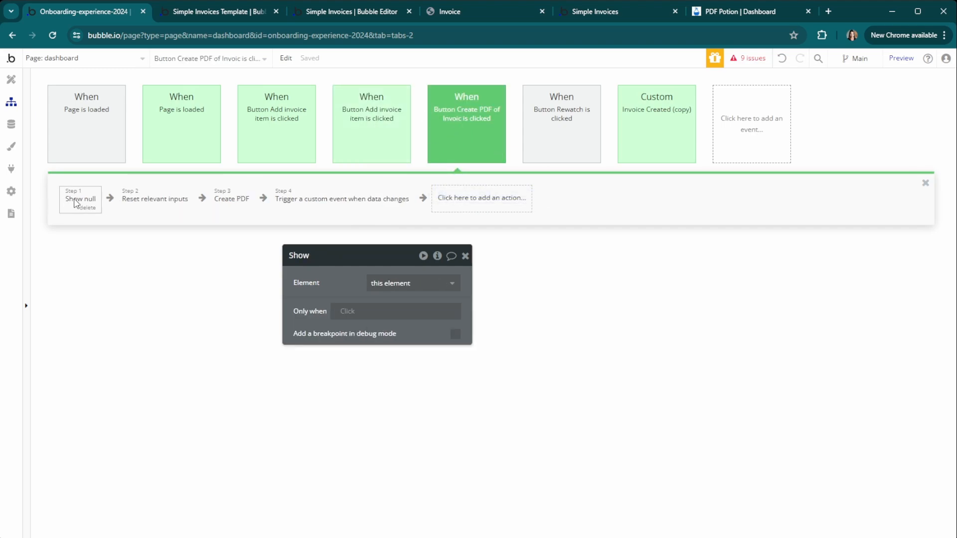
{"action": "left_click", "coordinate": [399, 283]}
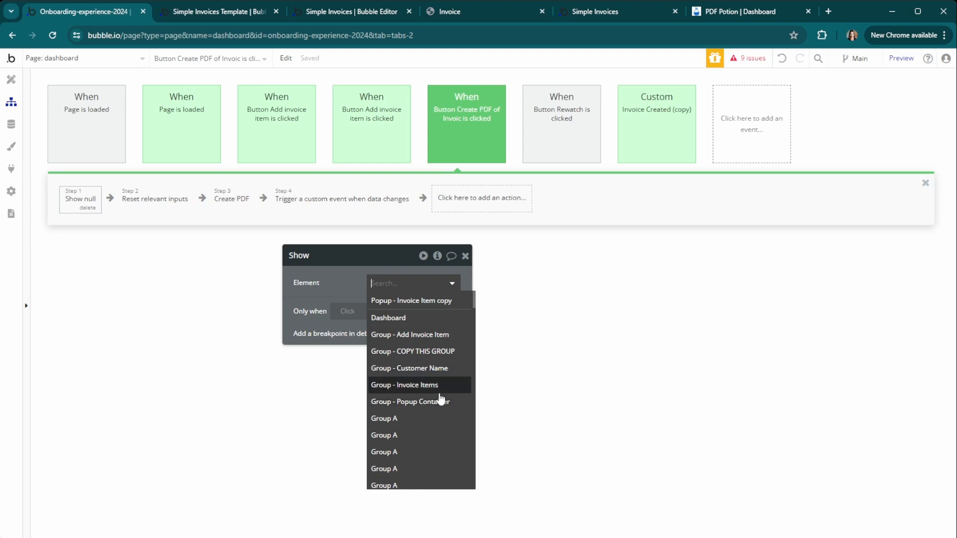
{"action": "type", "text": "load"}
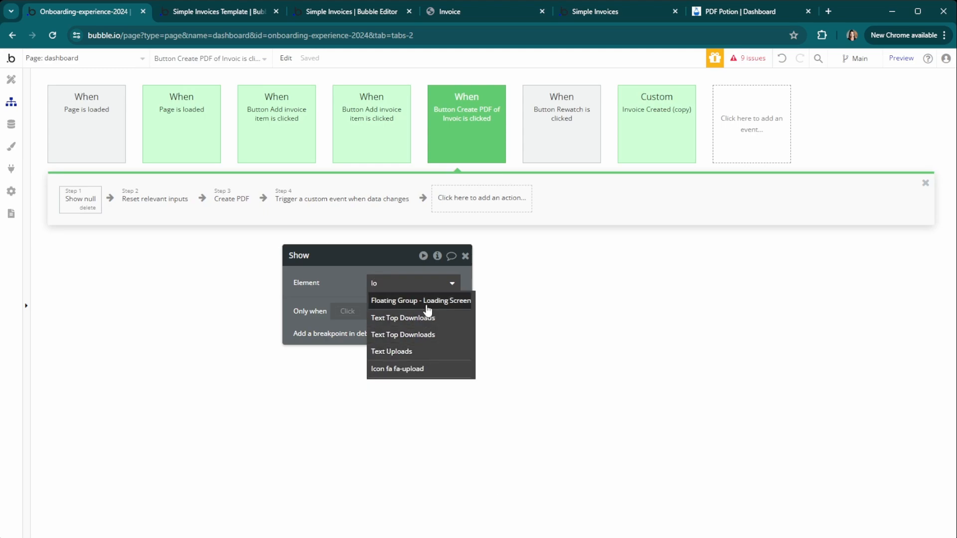
{"action": "left_click", "coordinate": [422, 300]}
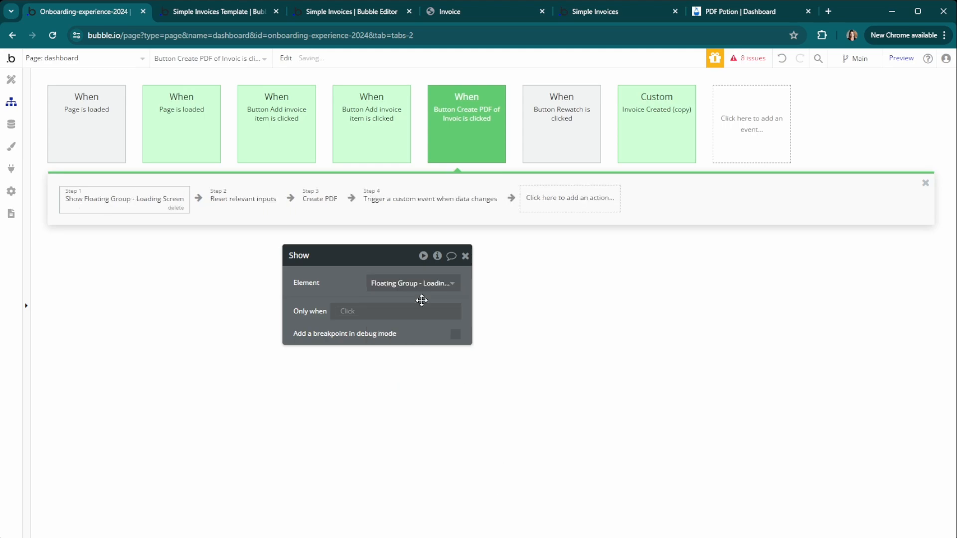
Step: Check the Reset and Create PDF actions, and set the data-change trigger action's custom event to Invoice Created (copy)
{"action": "left_click", "coordinate": [242, 204]}
{"action": "left_click", "coordinate": [321, 204]}
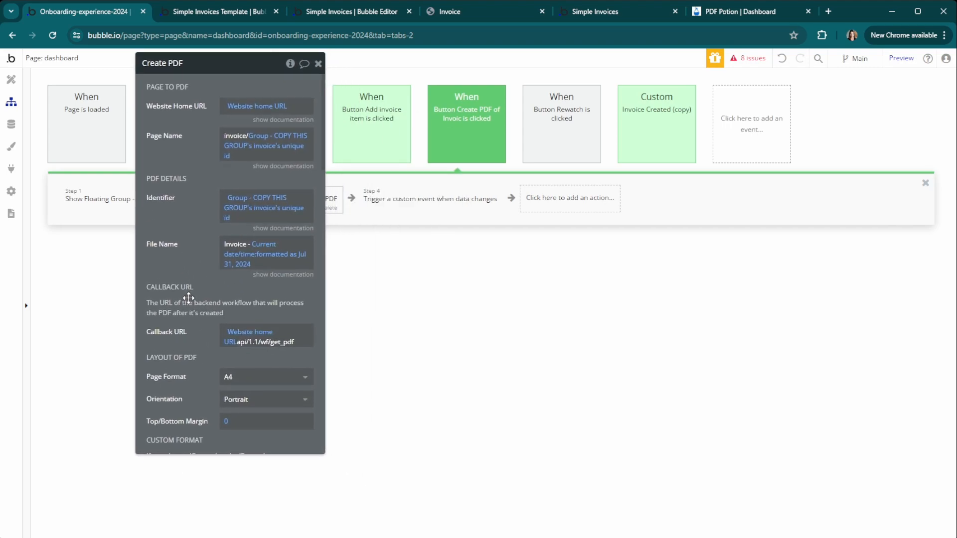
{"action": "left_click", "coordinate": [444, 203]}
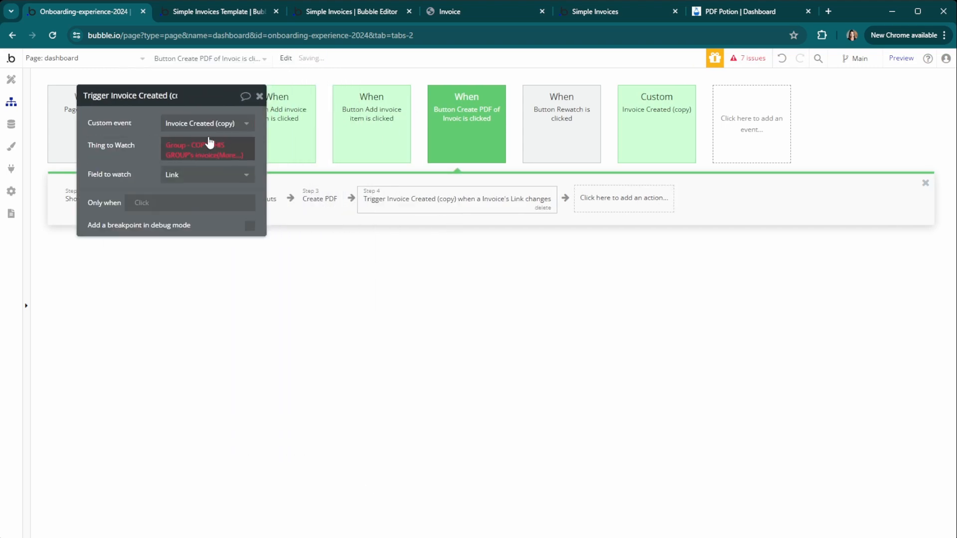
{"action": "left_click", "coordinate": [198, 123]}
{"action": "left_click", "coordinate": [197, 142]}
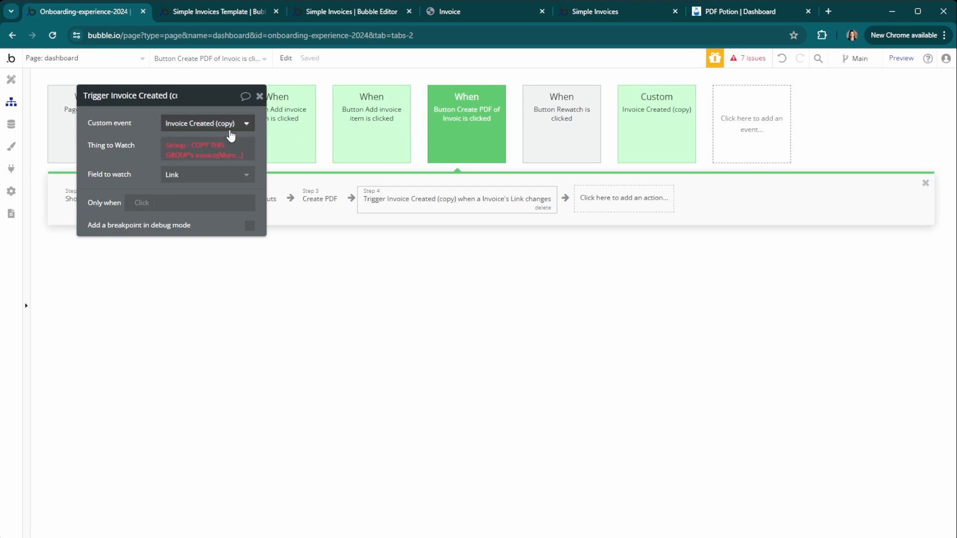
{"action": "left_click", "coordinate": [211, 149]}
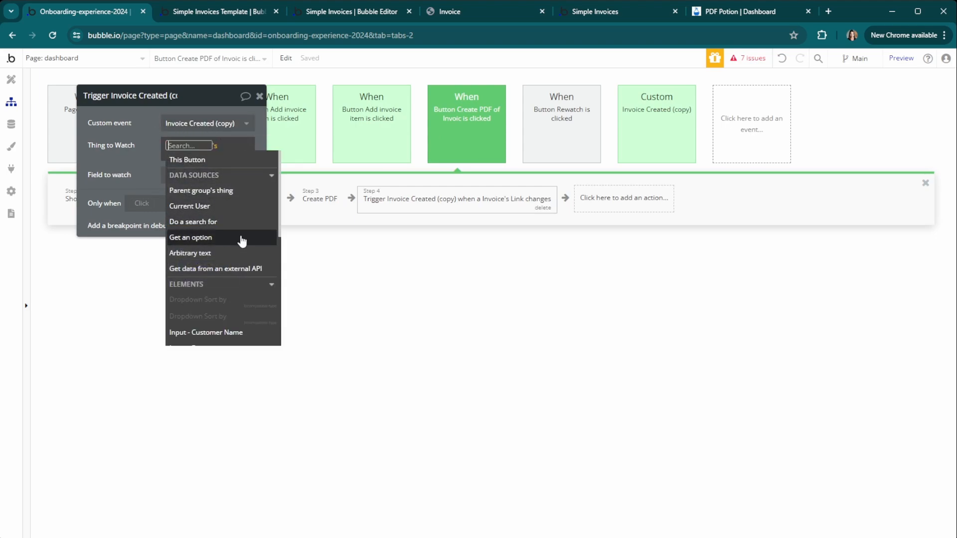
{"action": "type", "text": "g"}
{"action": "type", "text": "r"}
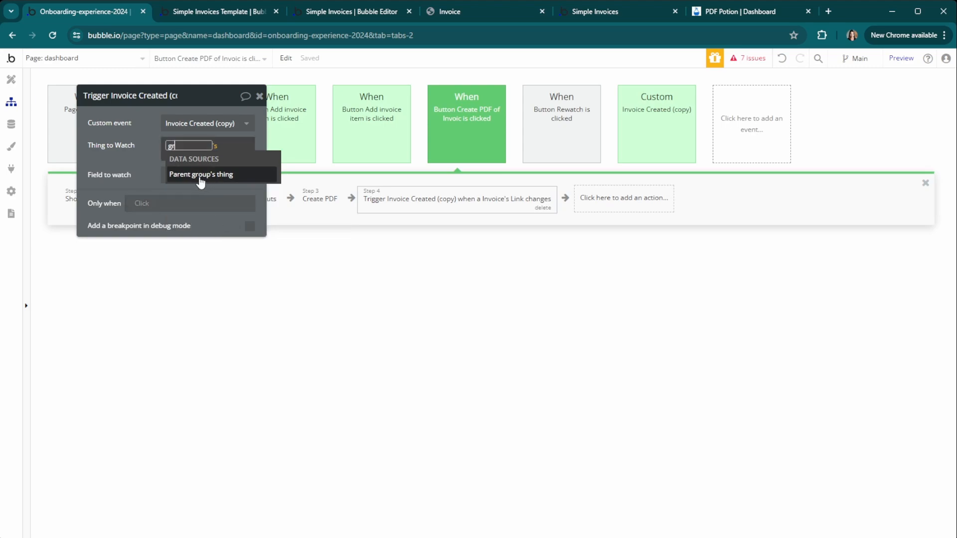
{"action": "key", "text": "BackSpace"}
{"action": "key", "text": "BackSpace"}
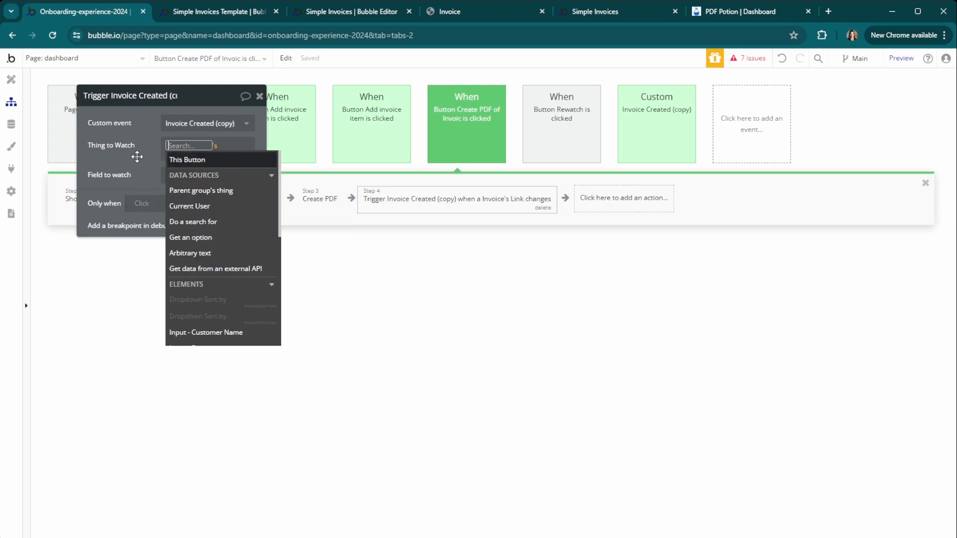
{"action": "left_click_drag", "start_coordinate": [136, 156], "coordinate": [273, 347]}
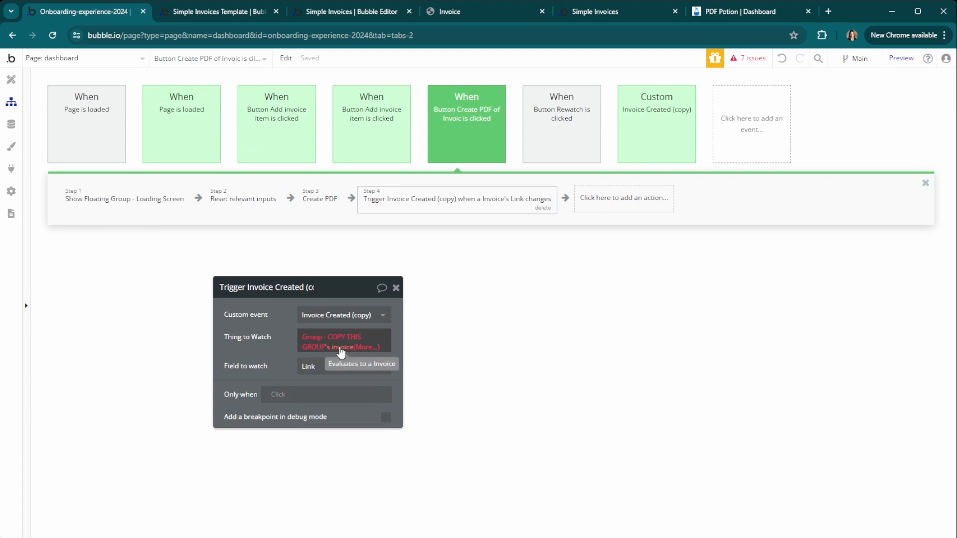
Step: Set the type of the Invoice parameter in the Invoice Created (copy) custom event to Invoice and save it
{"action": "left_click", "coordinate": [647, 119]}
{"action": "left_click_drag", "start_coordinate": [275, 328], "coordinate": [388, 198]}
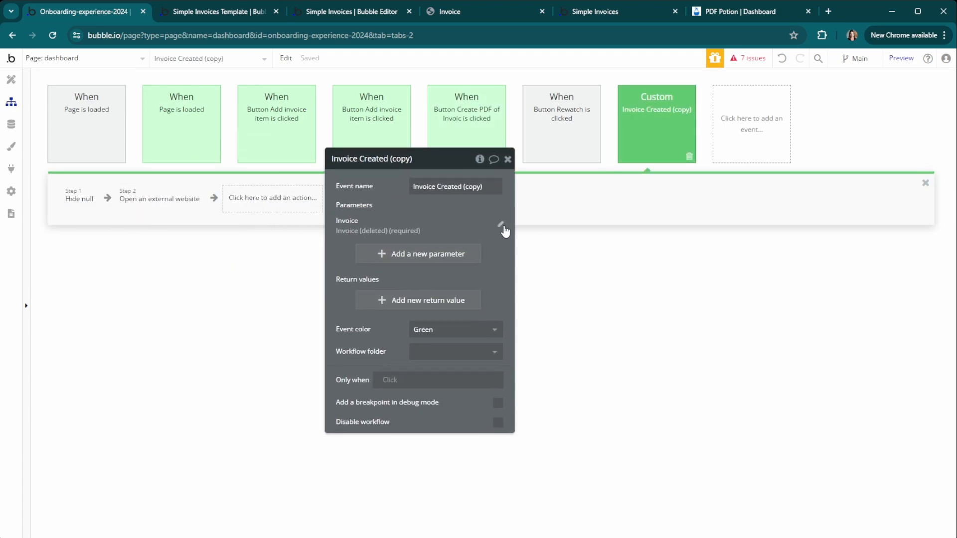
{"action": "left_click", "coordinate": [500, 229]}
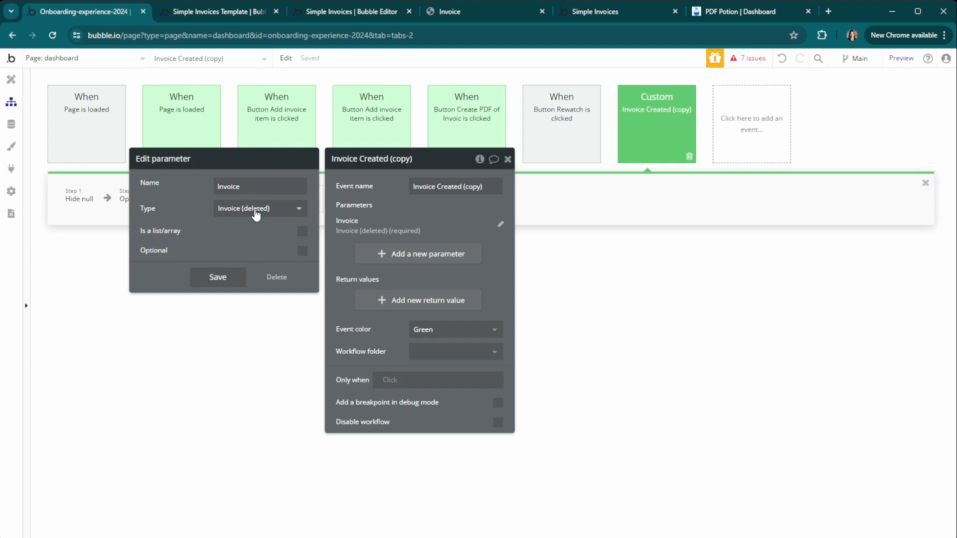
{"action": "left_click", "coordinate": [253, 210]}
{"action": "left_click", "coordinate": [239, 256]}
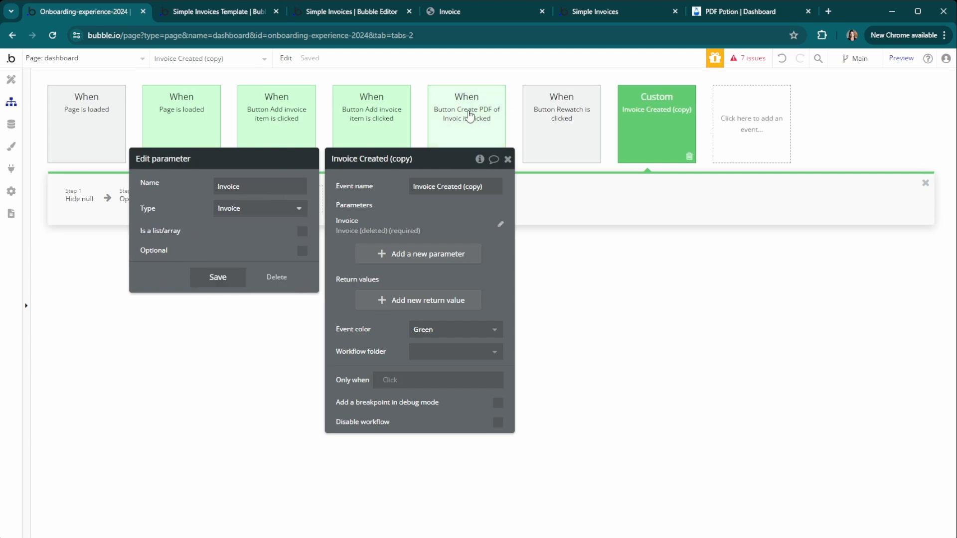
{"action": "left_click", "coordinate": [216, 278]}
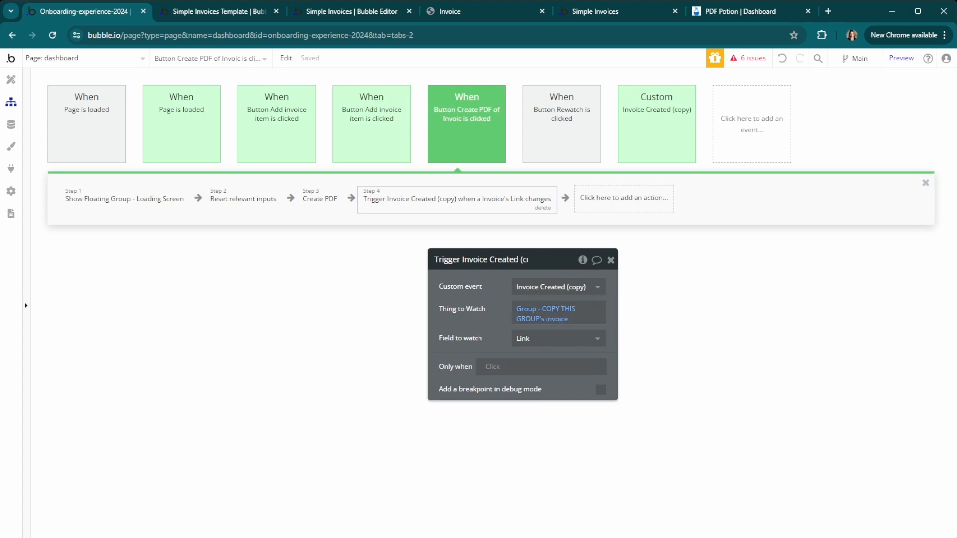
Step: On the dashboard page, set the type of content of the invoice item repeating group inside Group - COPY THIS GROUP to Invoice Items
{"action": "left_click", "coordinate": [749, 58]}
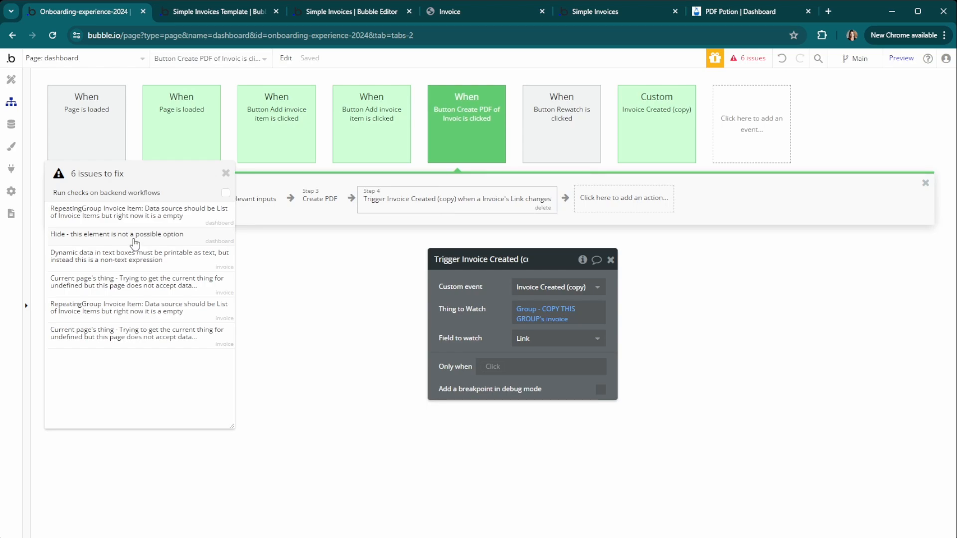
{"action": "left_click", "coordinate": [225, 173]}
{"action": "left_click", "coordinate": [11, 79]}
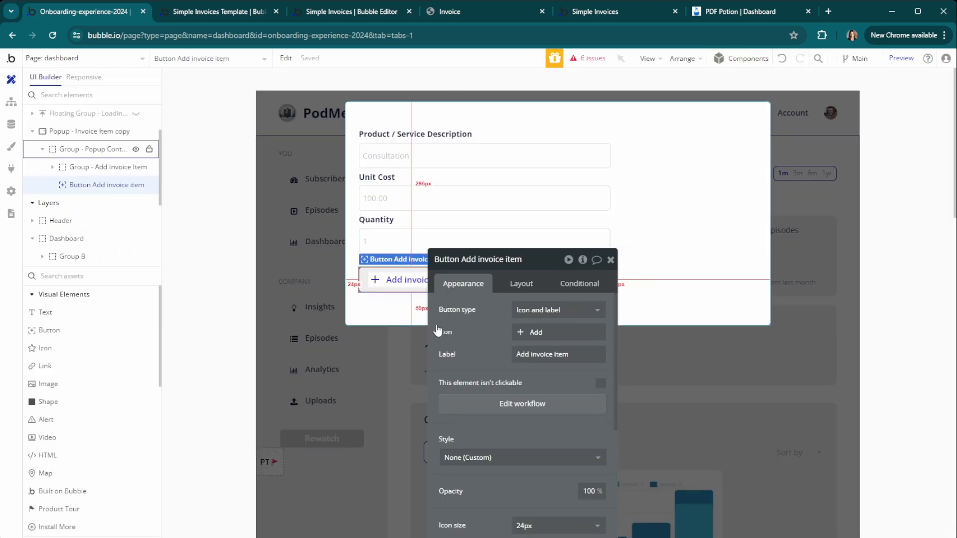
{"action": "left_click", "coordinate": [400, 377]}
{"action": "scroll", "coordinate": [403, 379], "scroll_direction": "down", "scroll_amount": 5}
{"action": "scroll", "coordinate": [402, 378], "scroll_direction": "down", "scroll_amount": 10}
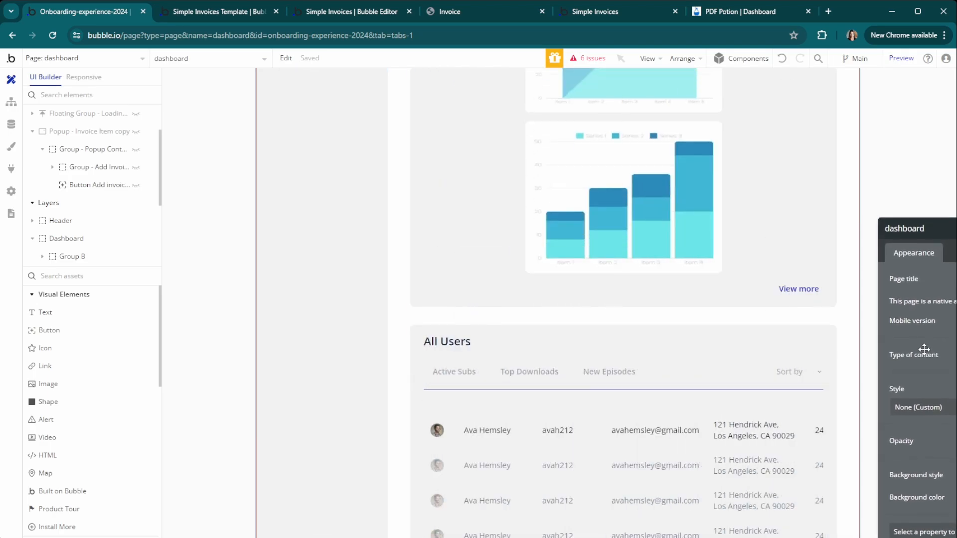
{"action": "left_click", "coordinate": [419, 263]}
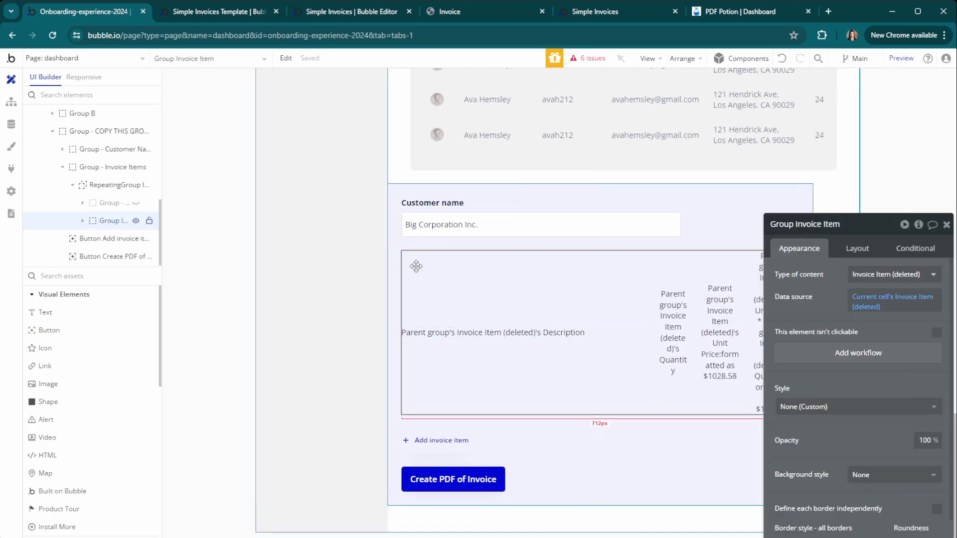
{"action": "left_click", "coordinate": [88, 186]}
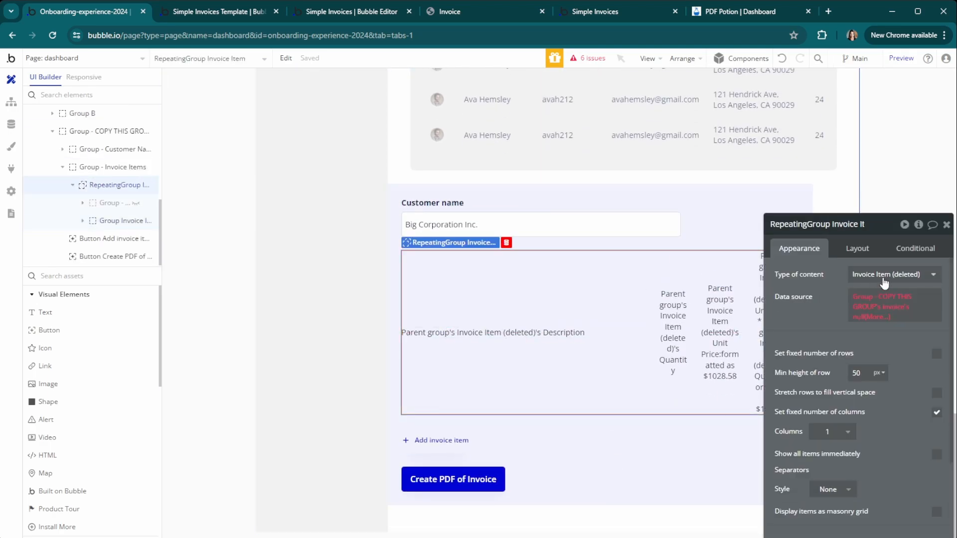
{"action": "left_click", "coordinate": [884, 283]}
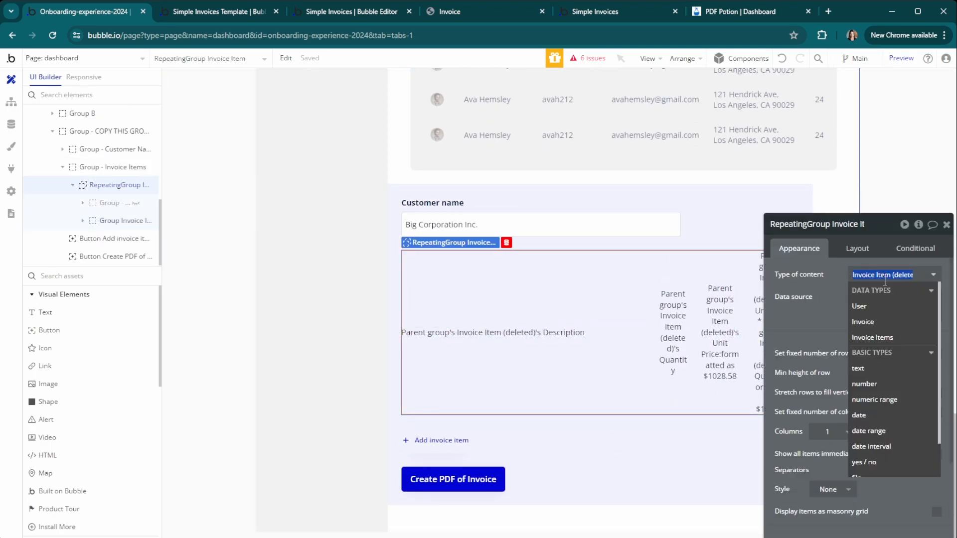
{"action": "left_click", "coordinate": [894, 344]}
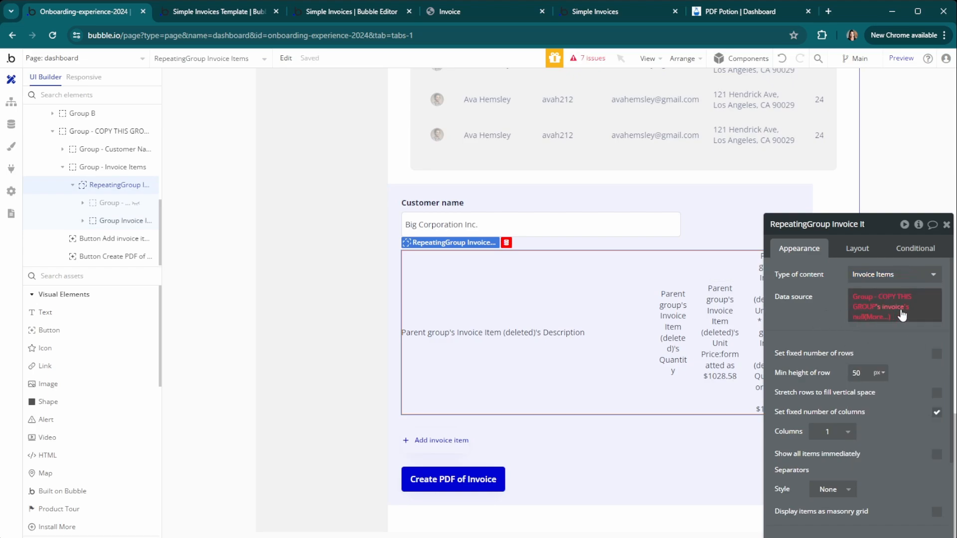
Step: Set the repeating group's data source to Group - COPY THIS GROUP's invoice's Invoice Items, and its inner group's type of content to Invoice Items
{"action": "mouse_move", "coordinate": [871, 301]}
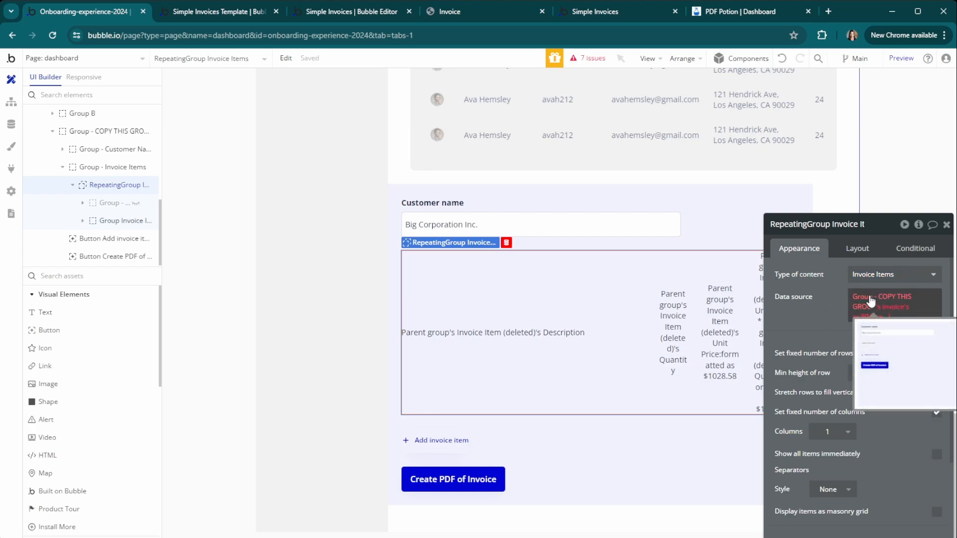
{"action": "left_click", "coordinate": [870, 301]}
{"action": "left_click", "coordinate": [895, 486]}
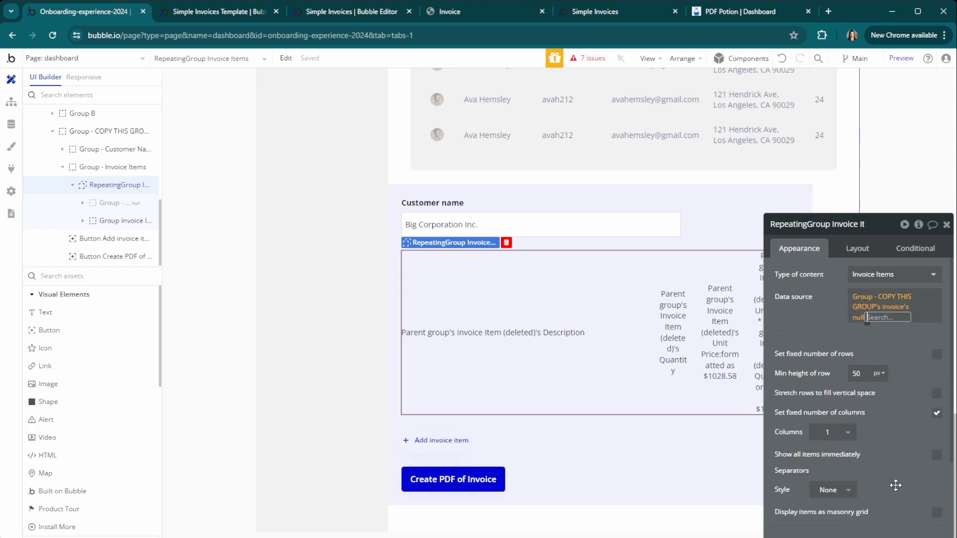
{"action": "left_click", "coordinate": [868, 323]}
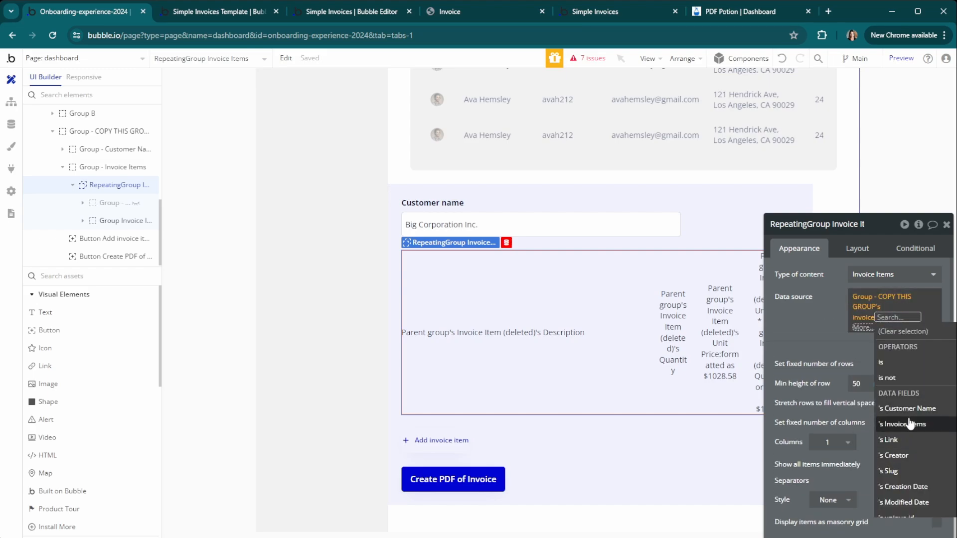
{"action": "left_click", "coordinate": [910, 424]}
{"action": "left_click", "coordinate": [795, 306]}
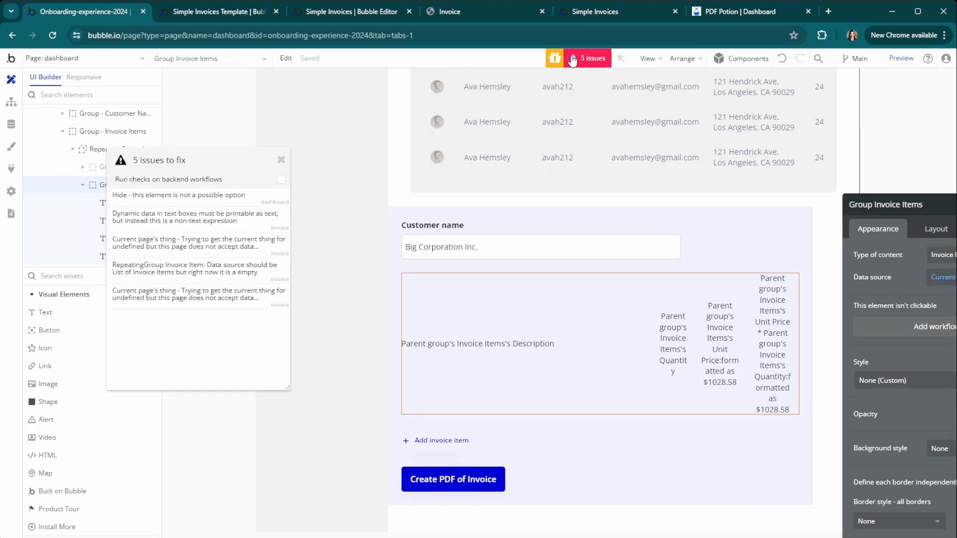
Step: From the issue list, open the Invoice Created (copy) event's Hide action and set its element to Floating Group - Loading Screen
{"action": "left_click", "coordinate": [110, 208]}
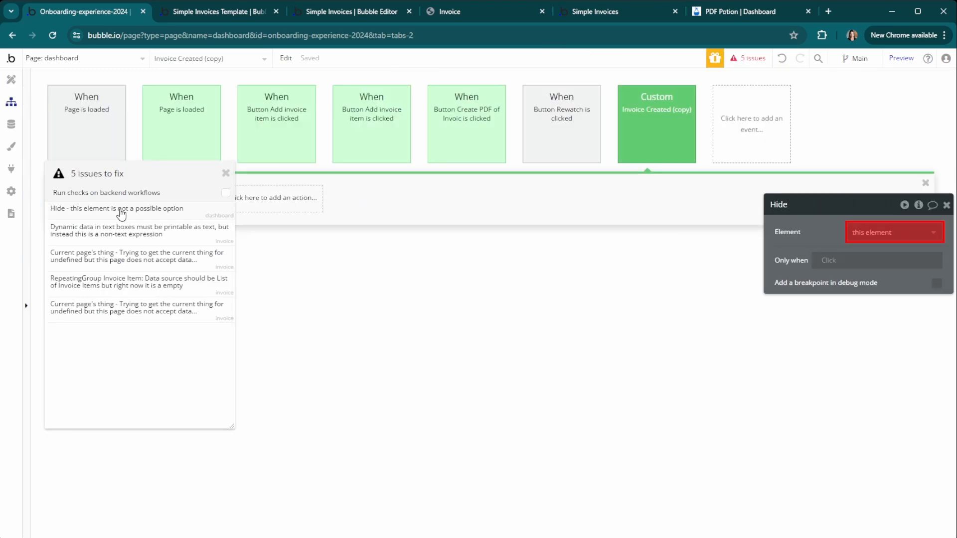
{"action": "left_click_drag", "start_coordinate": [158, 167], "coordinate": [394, 264]}
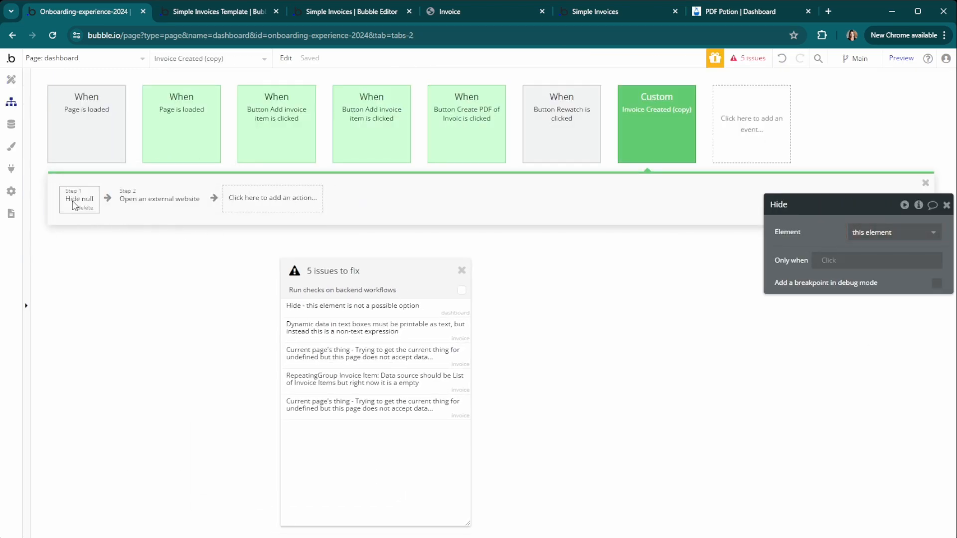
{"action": "left_click_drag", "start_coordinate": [892, 244], "coordinate": [642, 244]}
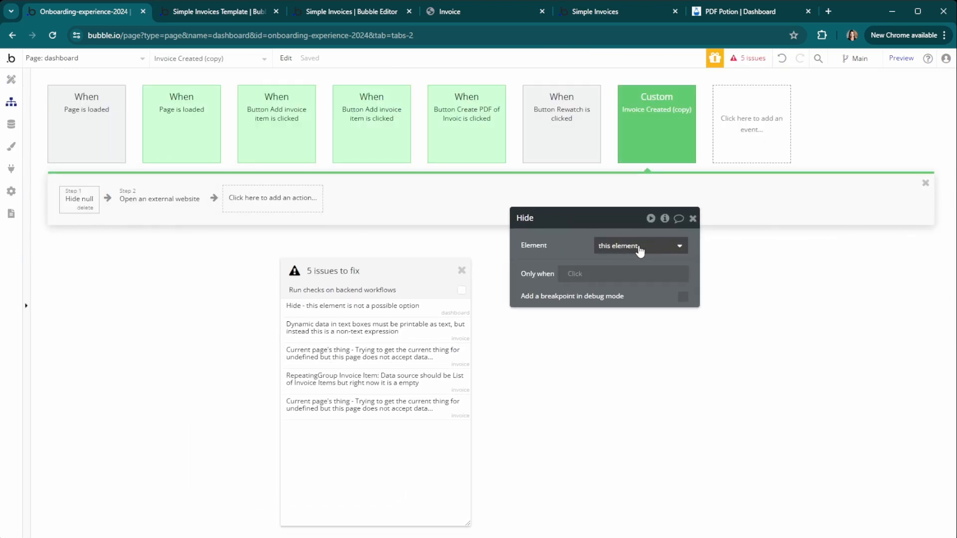
{"action": "left_click", "coordinate": [640, 251]}
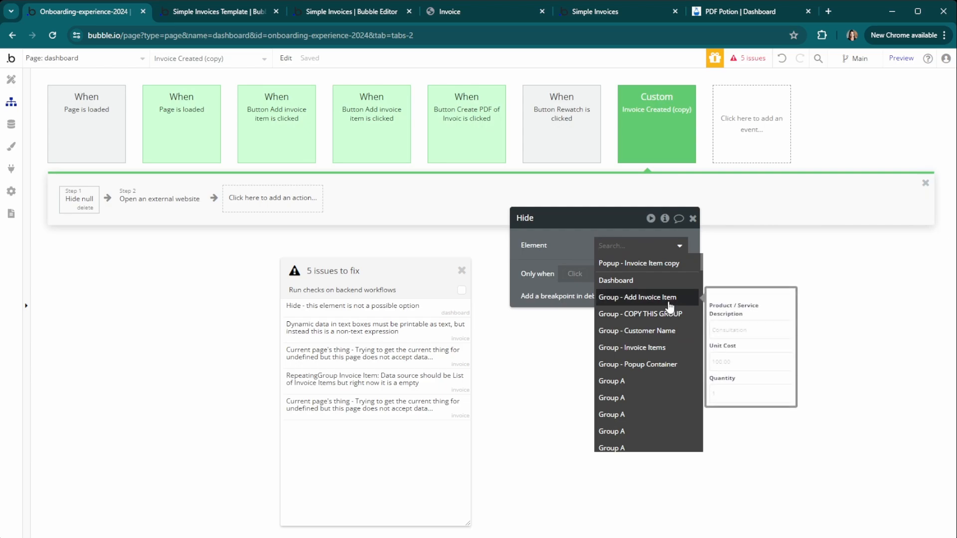
{"action": "type", "text": "lo"}
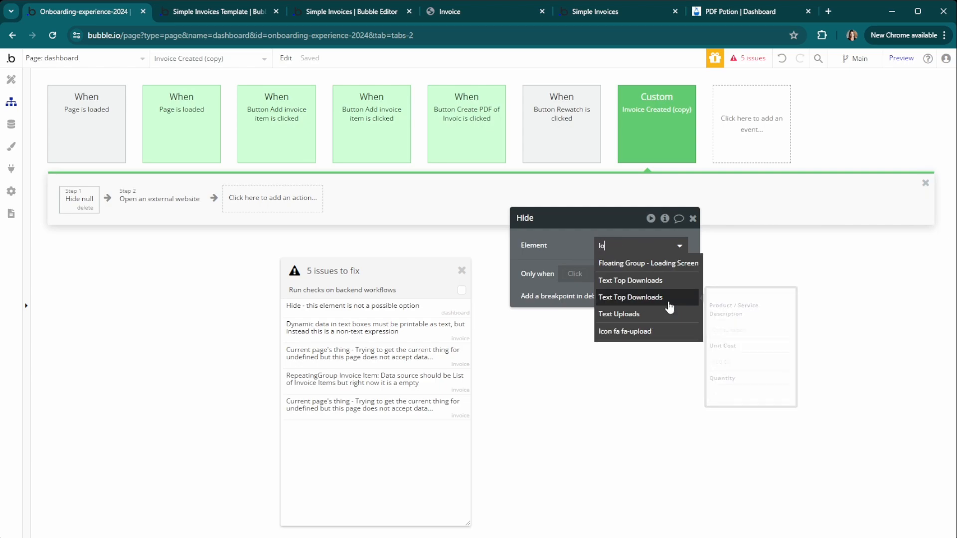
{"action": "left_click", "coordinate": [648, 263]}
{"action": "left_click", "coordinate": [233, 200]}
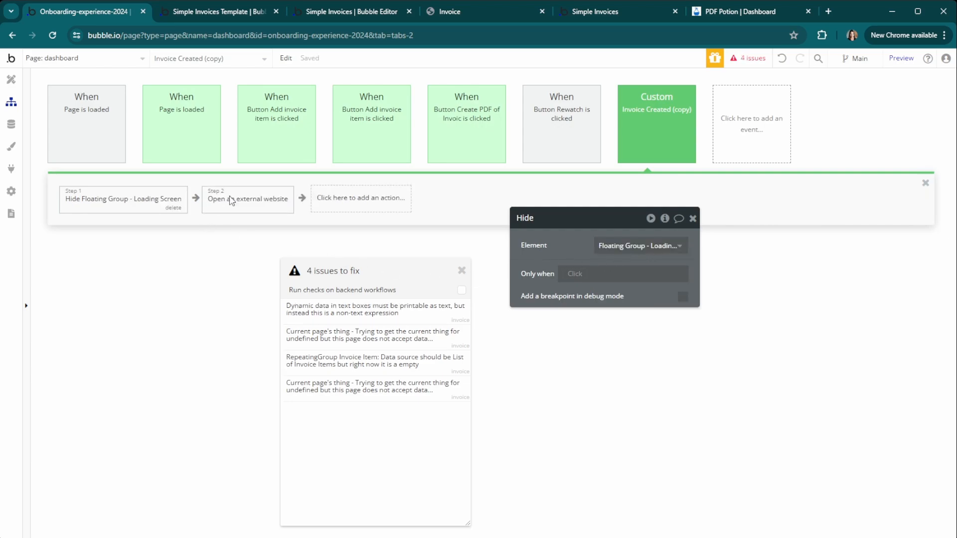
Step: Open the non-text expression issue on the invoice page and set the page's type of content to Invoice
{"action": "left_click", "coordinate": [321, 313]}
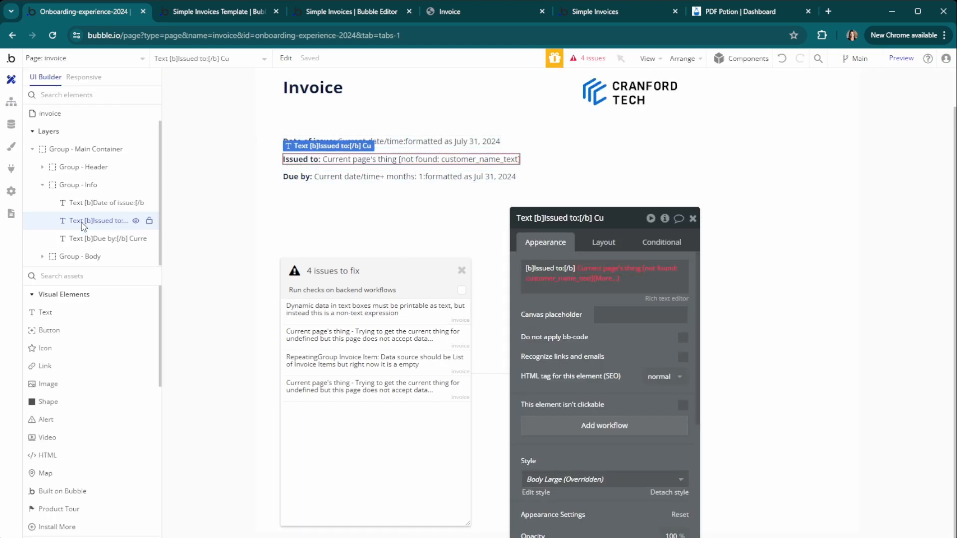
{"action": "left_click", "coordinate": [86, 188]}
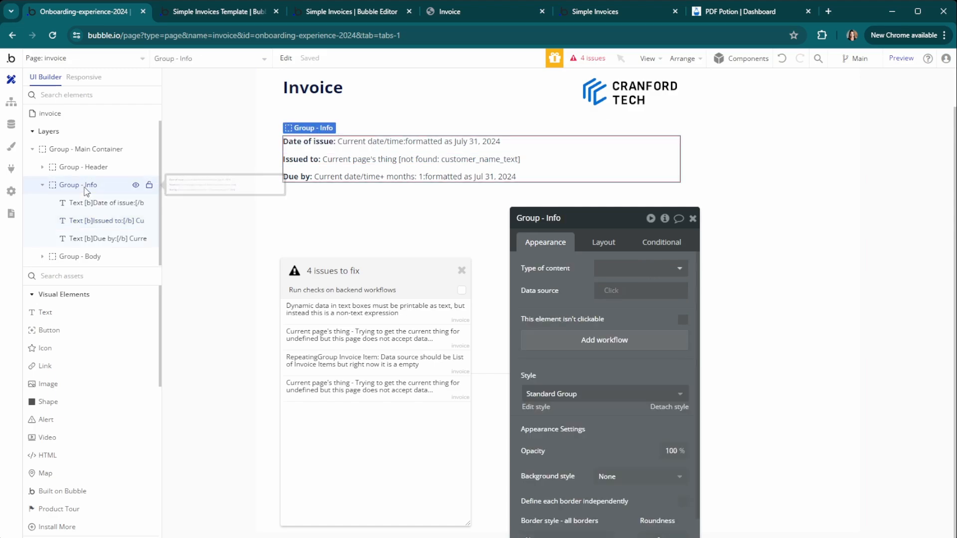
{"action": "left_click", "coordinate": [47, 131]}
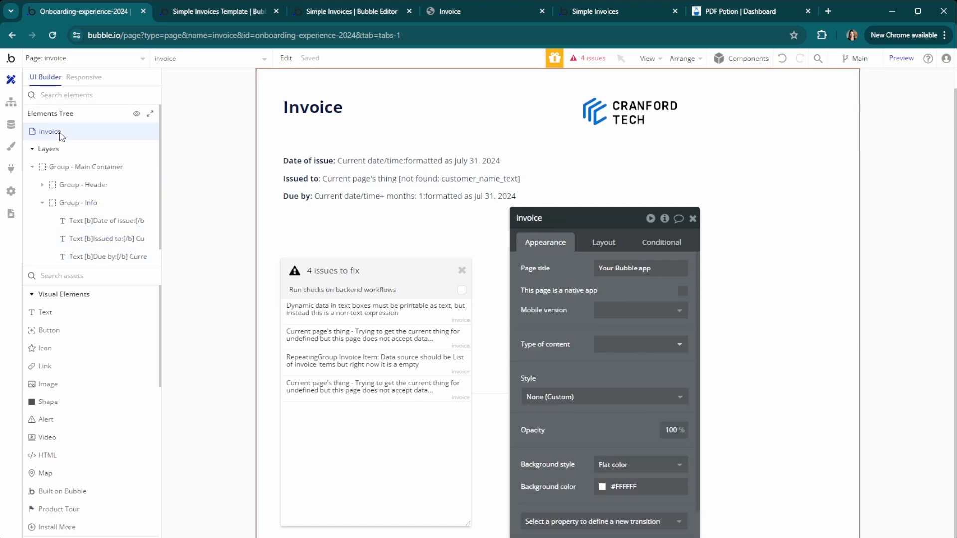
{"action": "left_click", "coordinate": [675, 344]}
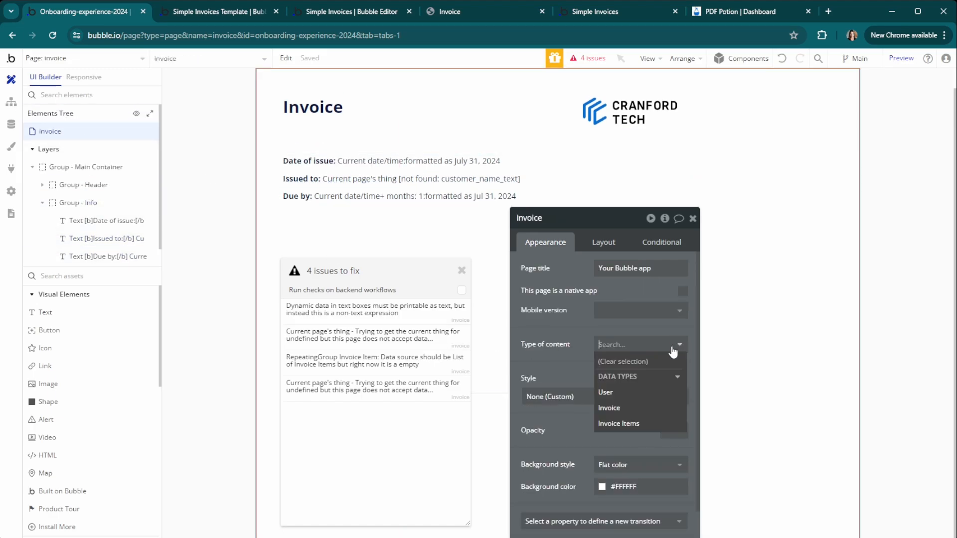
{"action": "left_click", "coordinate": [606, 405]}
Step: Set the invoice page's repeating group to type Invoice Items with Current page's Invoice's Invoice Items as its data source
{"action": "left_click", "coordinate": [339, 309]}
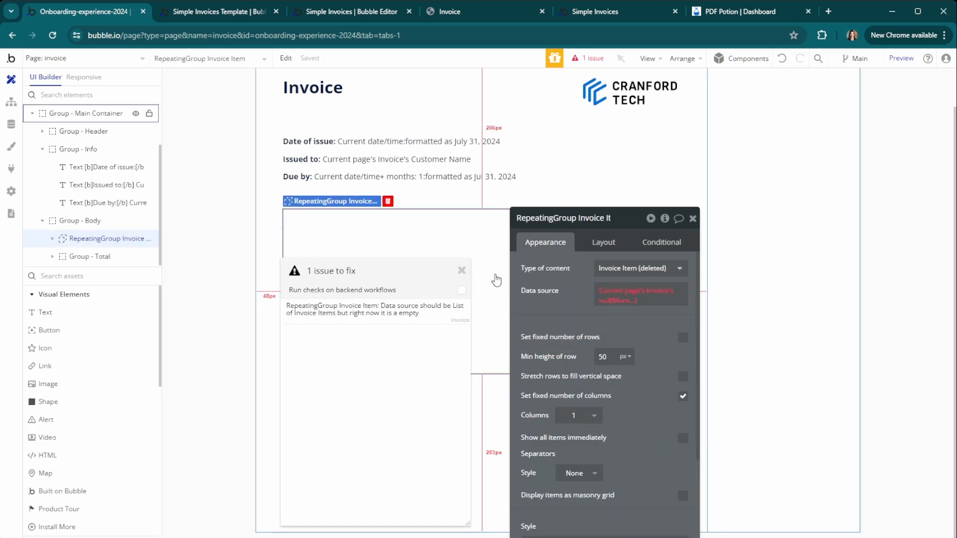
{"action": "left_click", "coordinate": [668, 269]}
{"action": "left_click", "coordinate": [626, 331]}
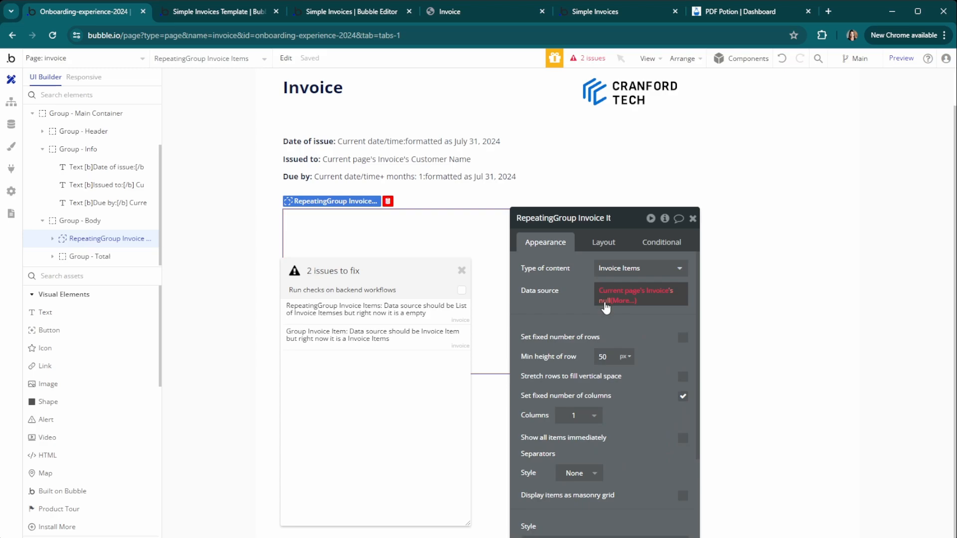
{"action": "left_click", "coordinate": [606, 303]}
{"action": "left_click", "coordinate": [648, 410]}
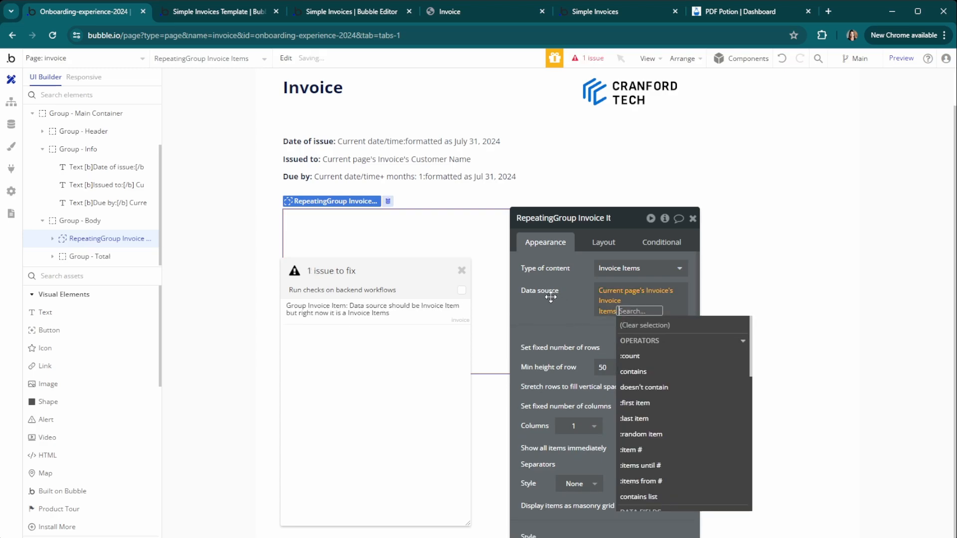
{"action": "left_click", "coordinate": [551, 298]}
Step: Set the type of content of Group Invoice Item on the invoice page to Invoice Items and close the issue list
{"action": "left_click", "coordinate": [367, 313]}
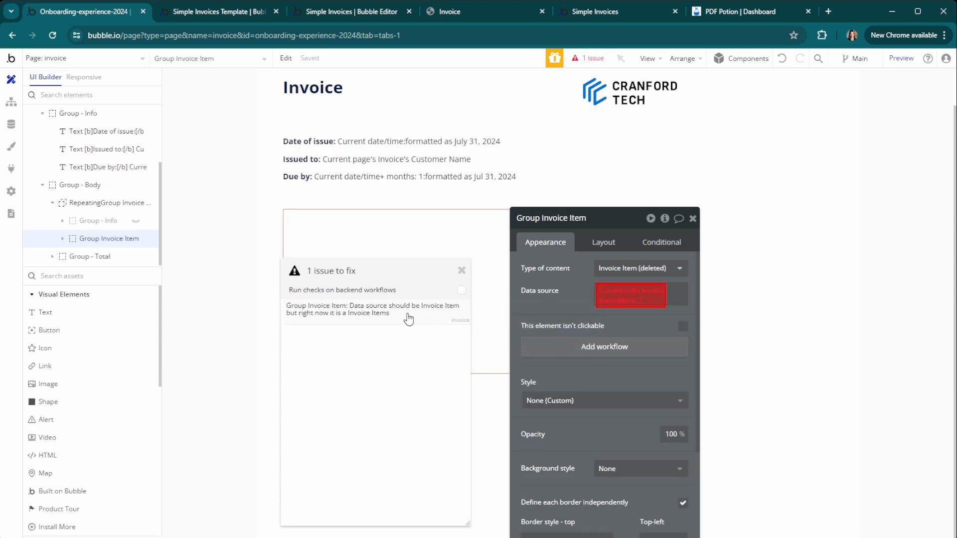
{"action": "left_click", "coordinate": [641, 268]}
{"action": "left_click", "coordinate": [638, 345]}
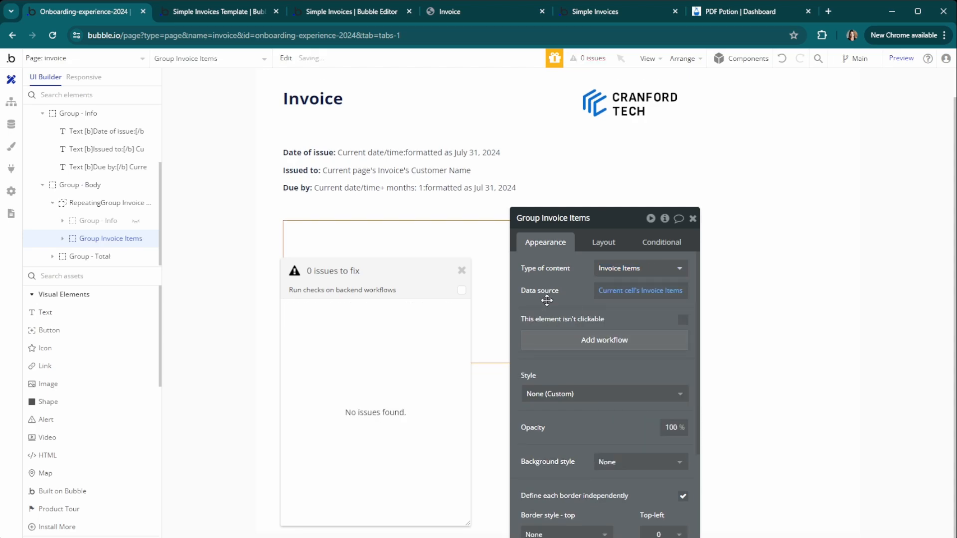
{"action": "left_click", "coordinate": [461, 271]}
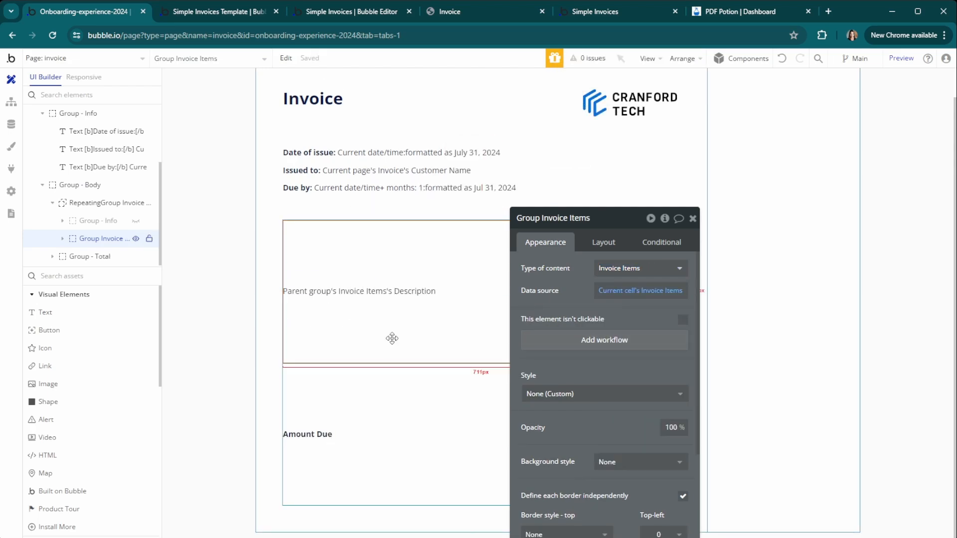
Step: In the get_pdf backend workflow, set the search type of the Make changes to Invoice action's thing to change to Invoice
{"action": "left_click", "coordinate": [107, 59]}
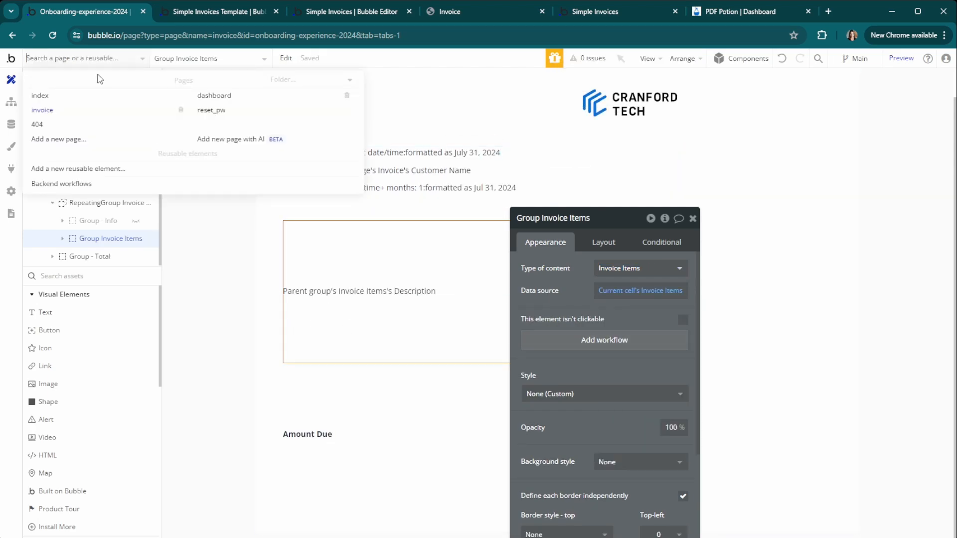
{"action": "left_click", "coordinate": [56, 185]}
{"action": "left_click", "coordinate": [87, 133]}
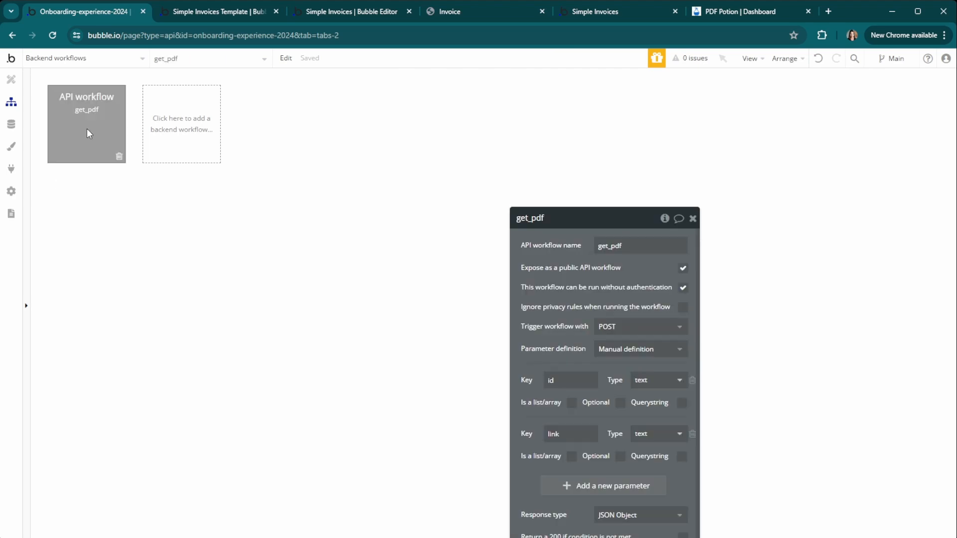
{"action": "left_click", "coordinate": [98, 207]}
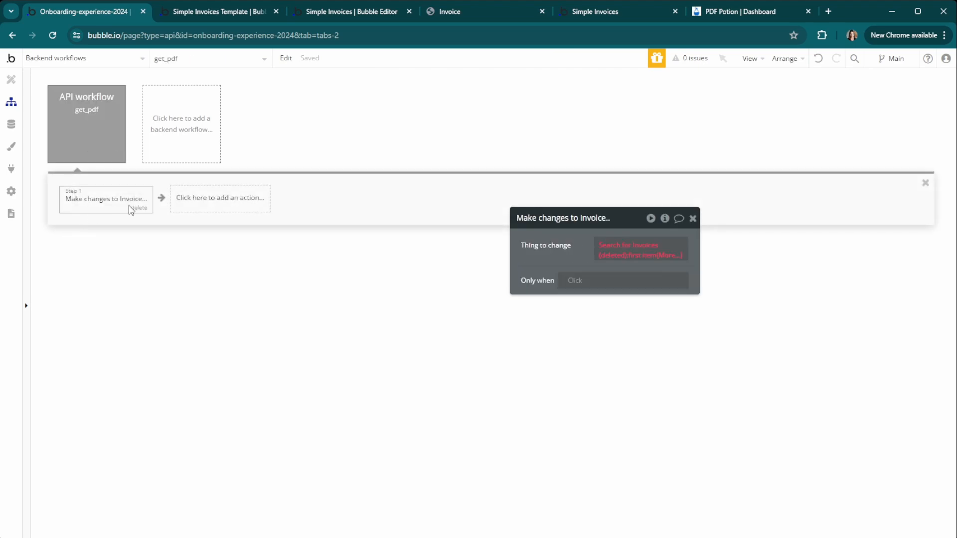
{"action": "left_click", "coordinate": [615, 250]}
{"action": "left_click", "coordinate": [449, 247]}
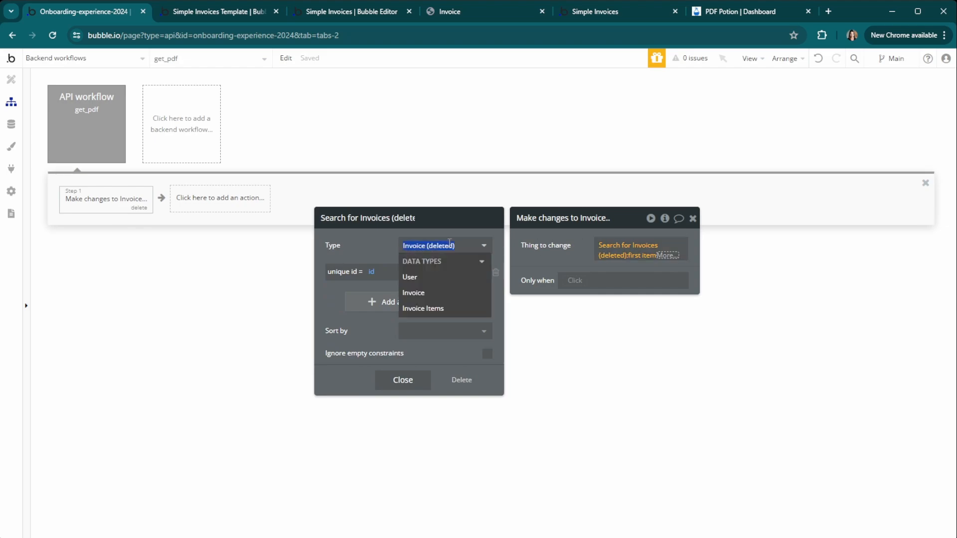
{"action": "left_click", "coordinate": [438, 294]}
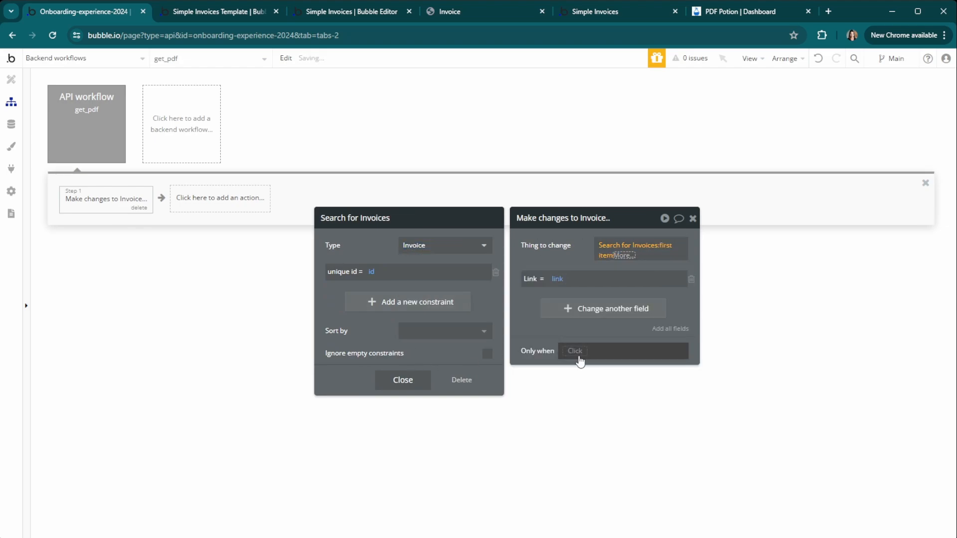
{"action": "left_click", "coordinate": [523, 336]}
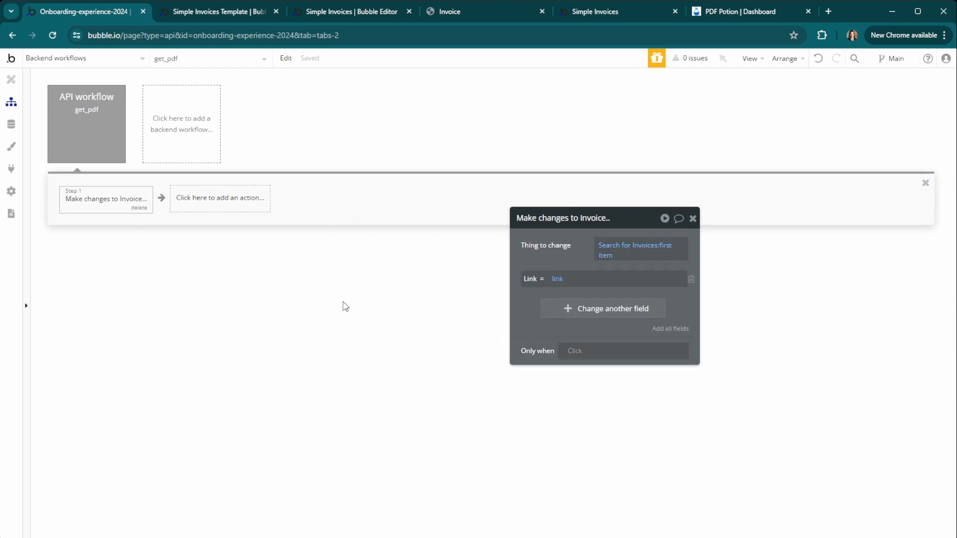
Step: Preview the dashboard page and enter New Company Name as the customer name in the invoice form
{"action": "left_click", "coordinate": [80, 58]}
{"action": "left_click", "coordinate": [230, 101]}
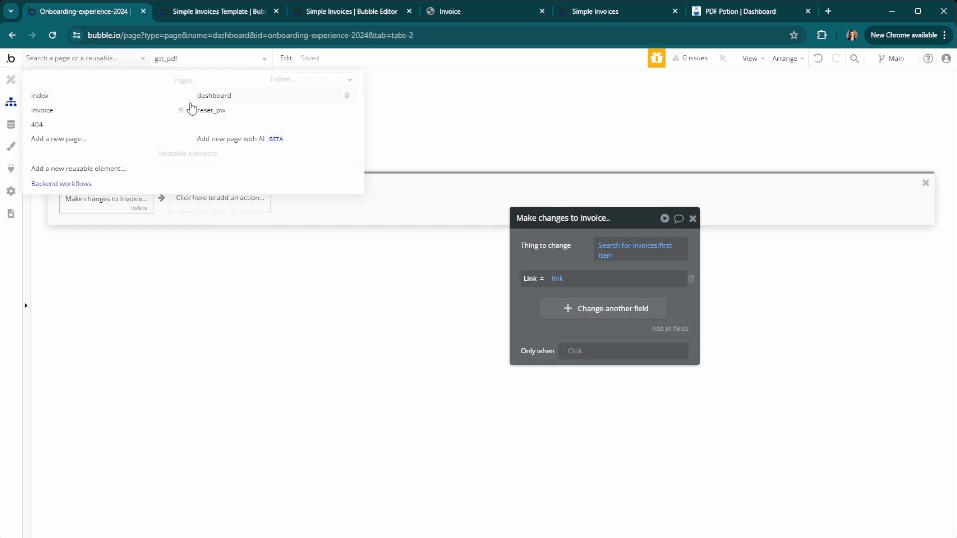
{"action": "left_click", "coordinate": [901, 58]}
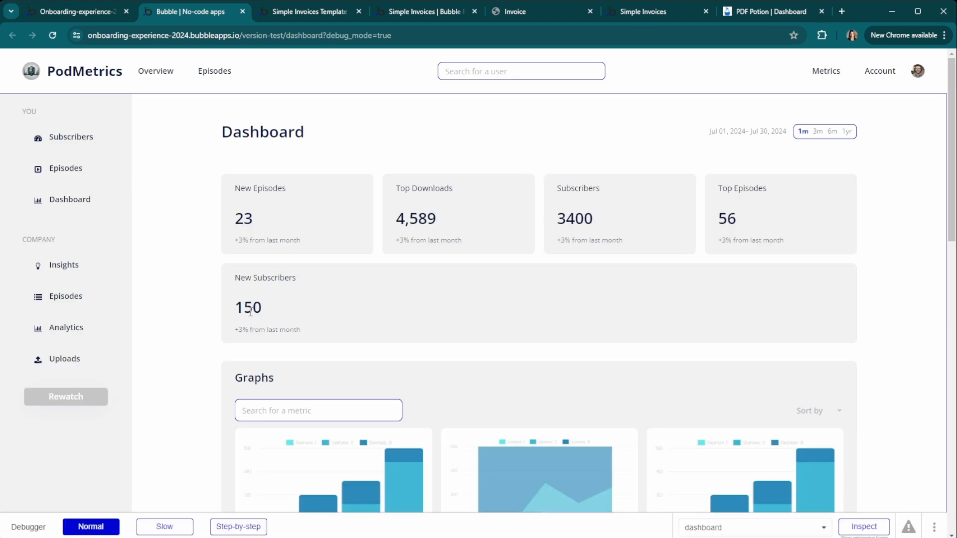
{"action": "scroll", "coordinate": [285, 301], "scroll_direction": "down", "scroll_amount": 20}
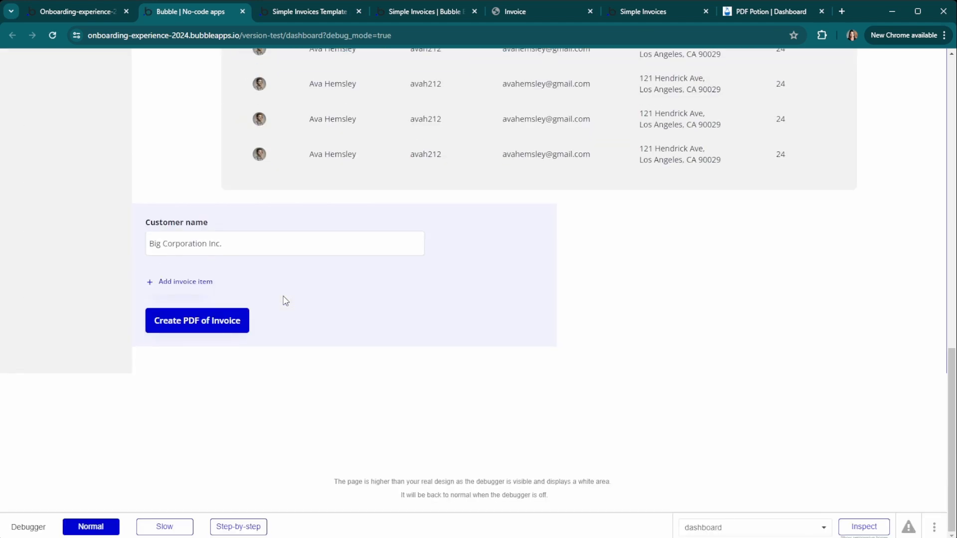
{"action": "left_click", "coordinate": [202, 244]}
{"action": "triple_click", "coordinate": [202, 244]}
{"action": "type", "text": "New Company Name"}
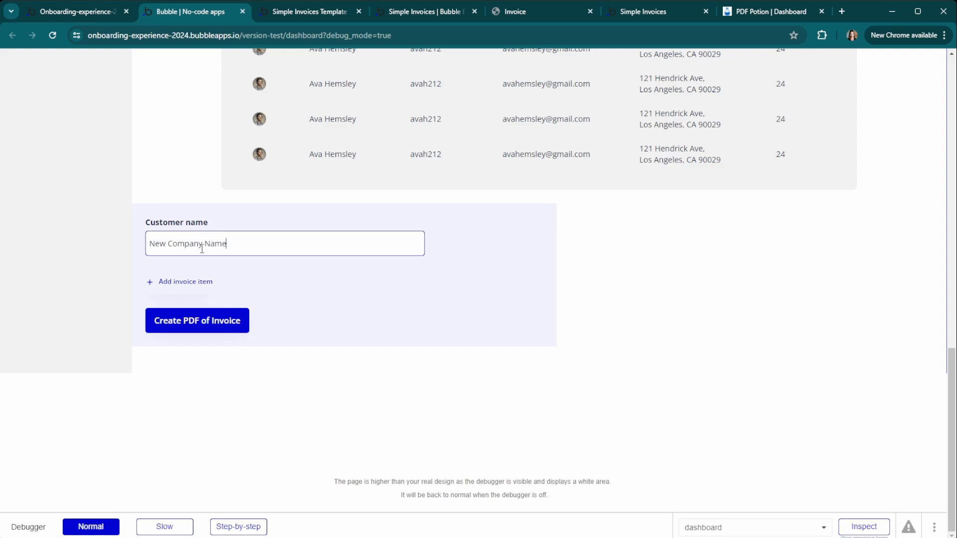
Step: Add an invoice item Consult with unit cost 100 and quantity 1, and create the PDF of the invoice
{"action": "left_click", "coordinate": [187, 281]}
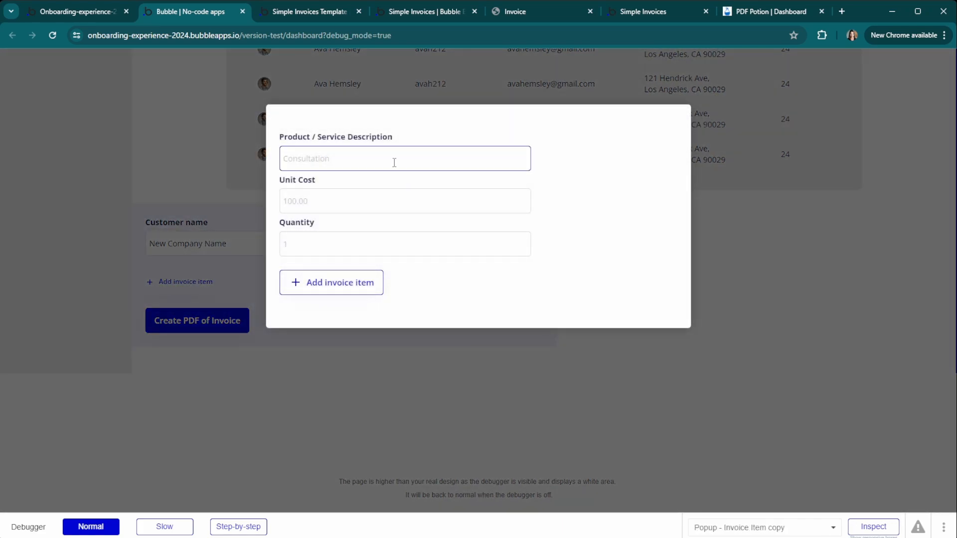
{"action": "type", "text": "Consult"}
{"action": "left_click", "coordinate": [363, 207]}
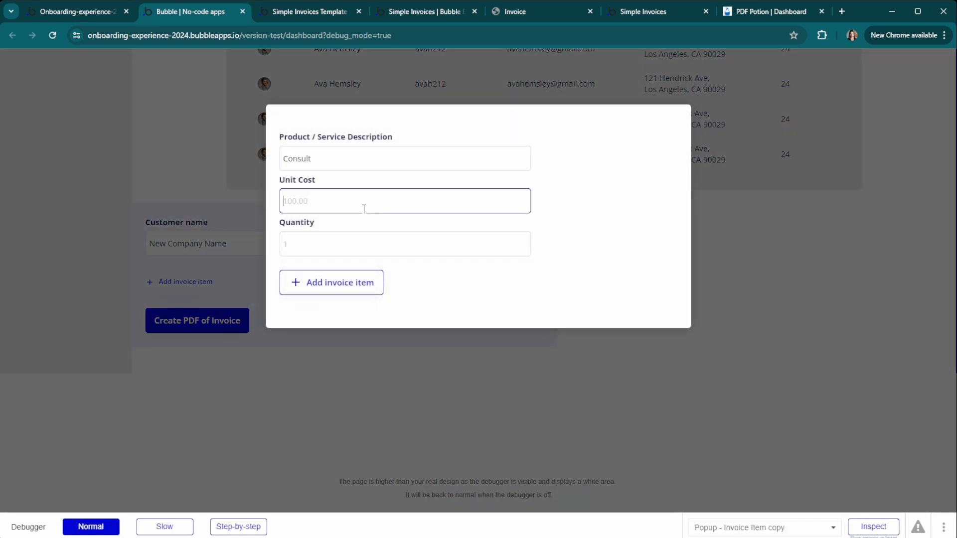
{"action": "type", "text": "100"}
{"action": "left_click", "coordinate": [354, 244]}
{"action": "type", "text": "1"}
{"action": "left_click", "coordinate": [350, 283]}
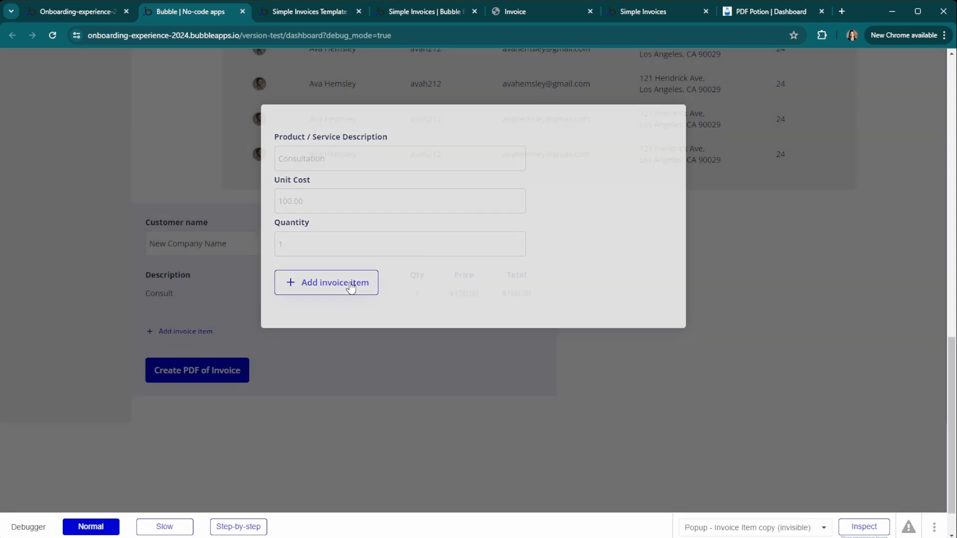
{"action": "left_click", "coordinate": [219, 373]}
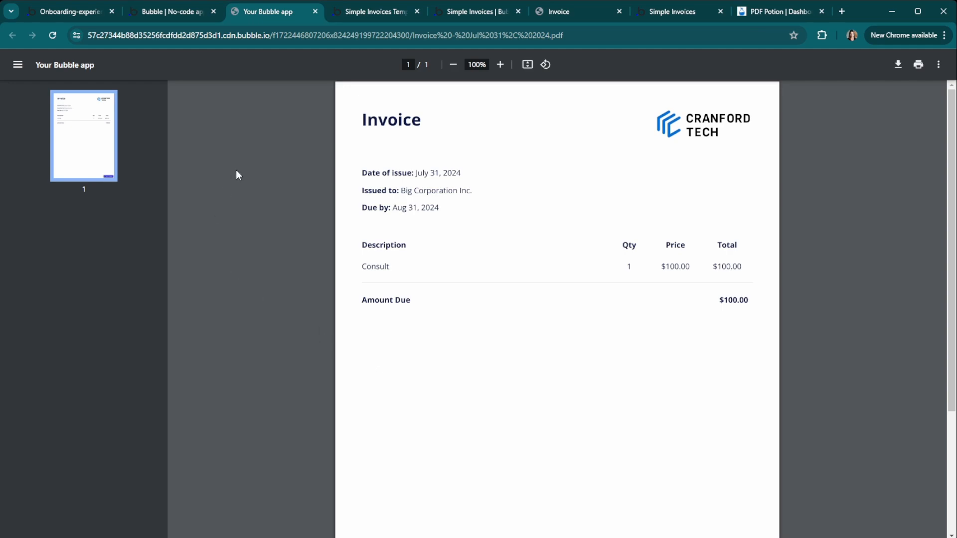
Step: Return to the Bubble editor and replace the logo in the invoice page's header with the Generic Logo - Copy.png image
{"action": "left_click", "coordinate": [60, 13]}
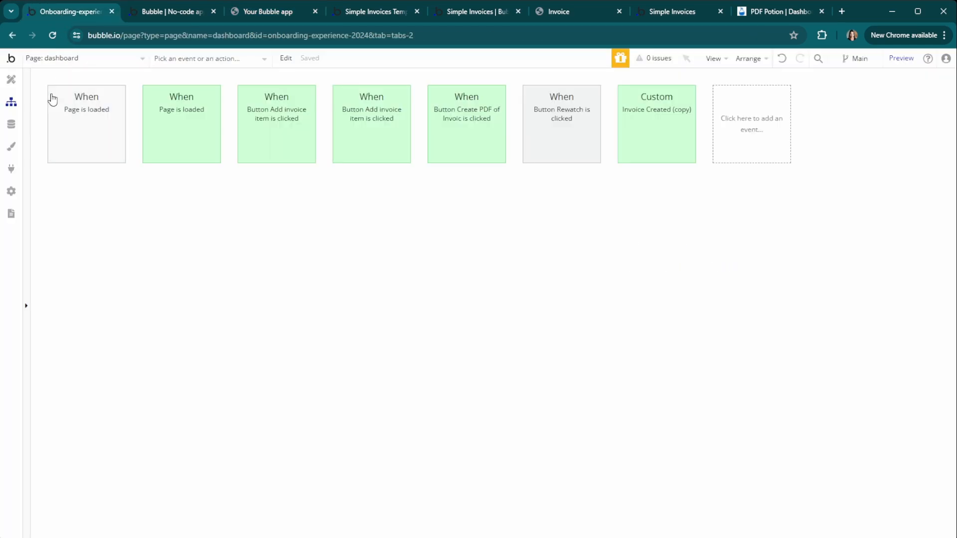
{"action": "left_click", "coordinate": [12, 80]}
{"action": "left_click", "coordinate": [66, 56]}
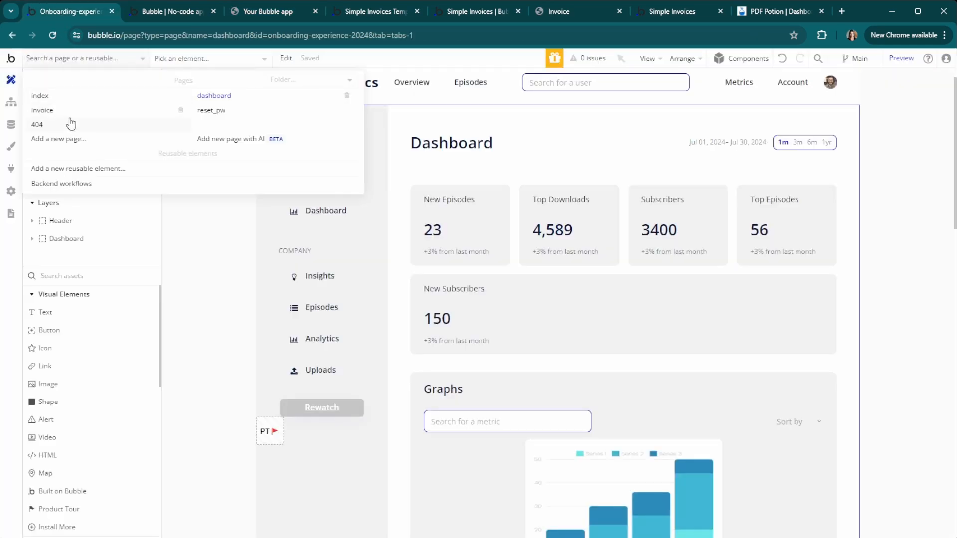
{"action": "left_click", "coordinate": [56, 109]}
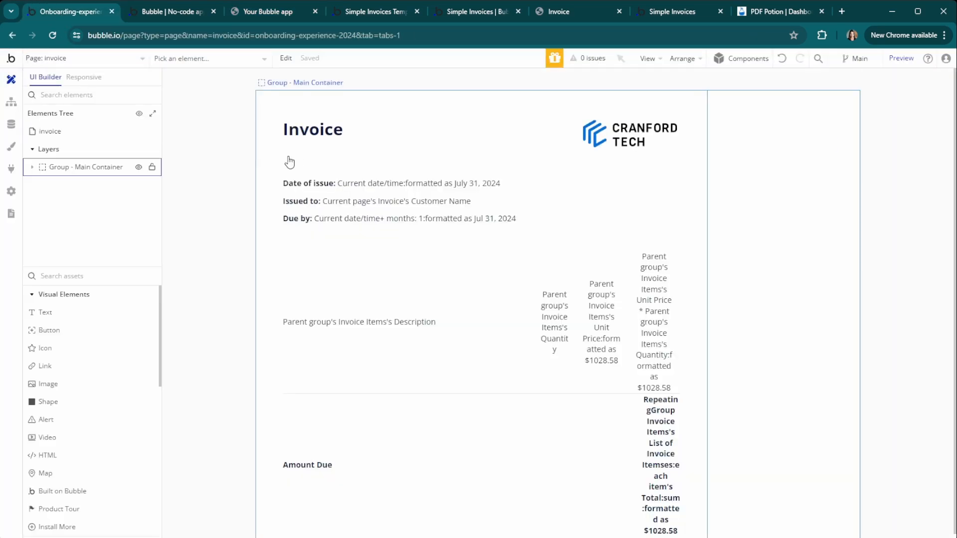
{"action": "double_click", "coordinate": [647, 137]}
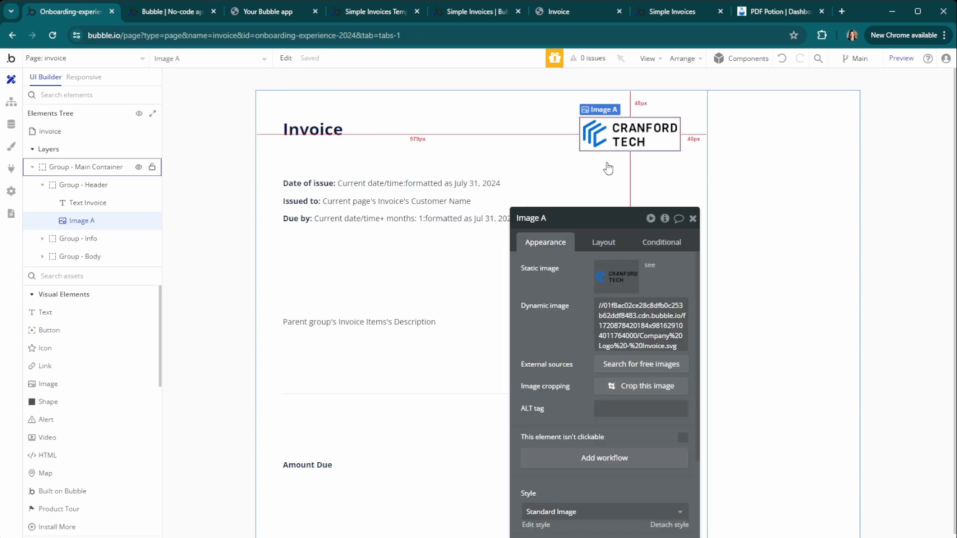
{"action": "left_click", "coordinate": [622, 317]}
{"action": "key", "text": "ctrl+a"}
{"action": "key", "text": "BackSpace"}
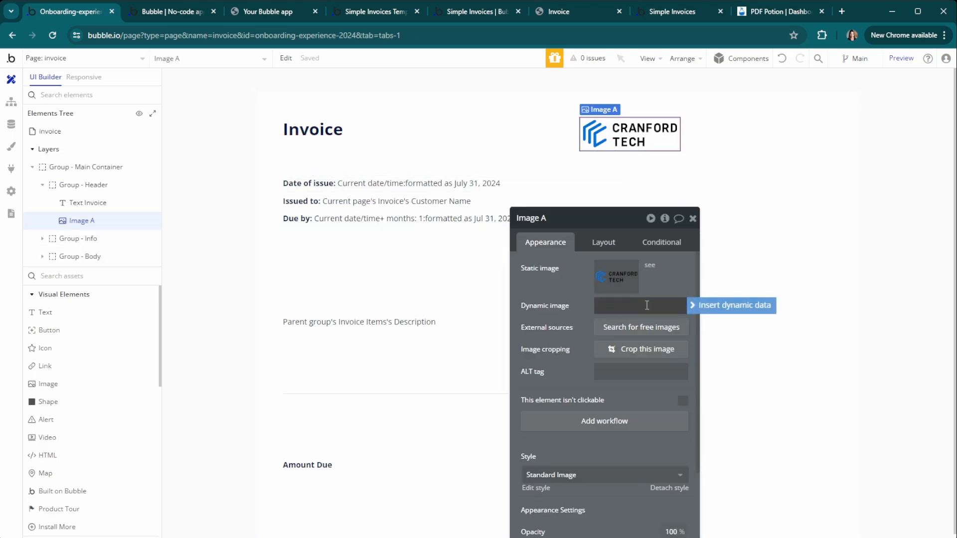
{"action": "key", "text": "ctrl+v"}
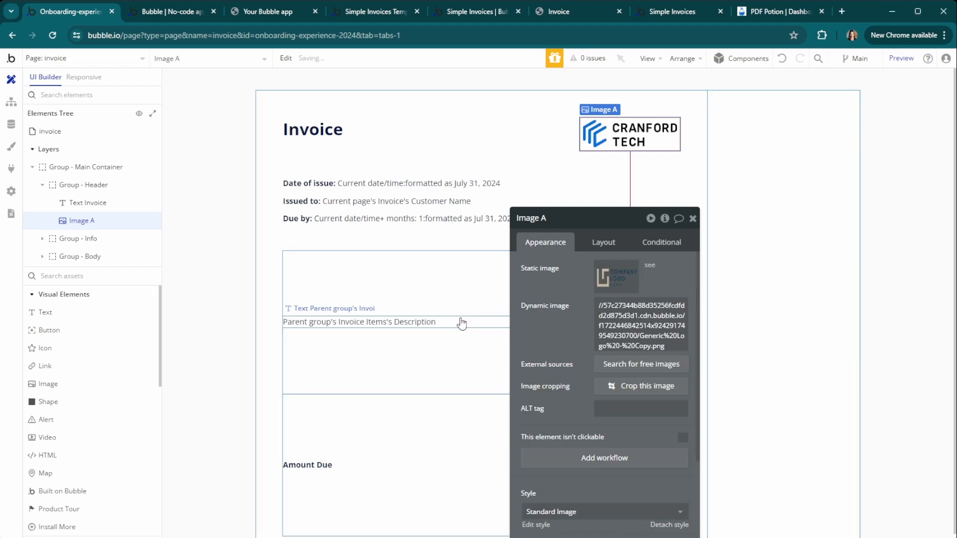
Step: Turn off the invoice logo's fixed height, retain its fixed width, and keep its aspect ratio fixed at 2 x 1
{"action": "left_click", "coordinate": [611, 249]}
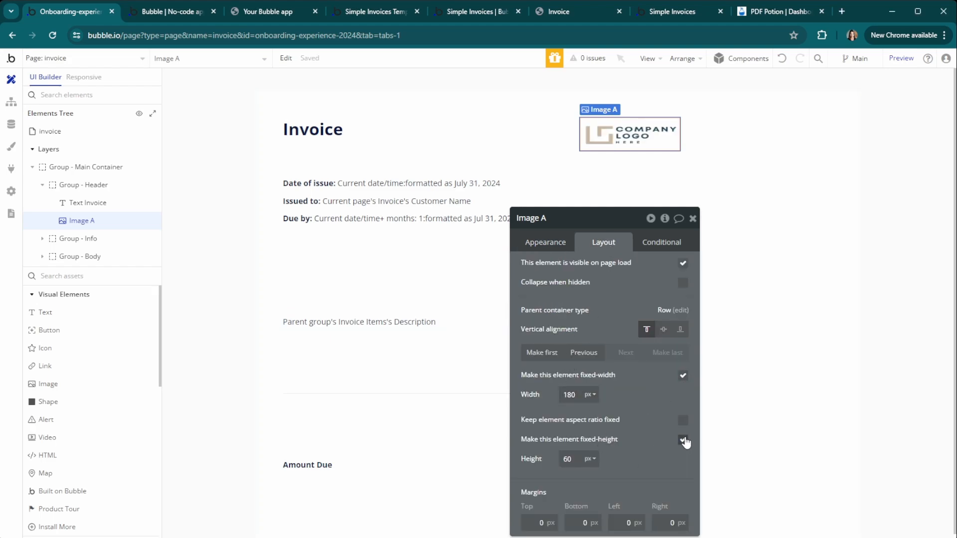
{"action": "left_click", "coordinate": [683, 440]}
{"action": "left_click", "coordinate": [685, 379]}
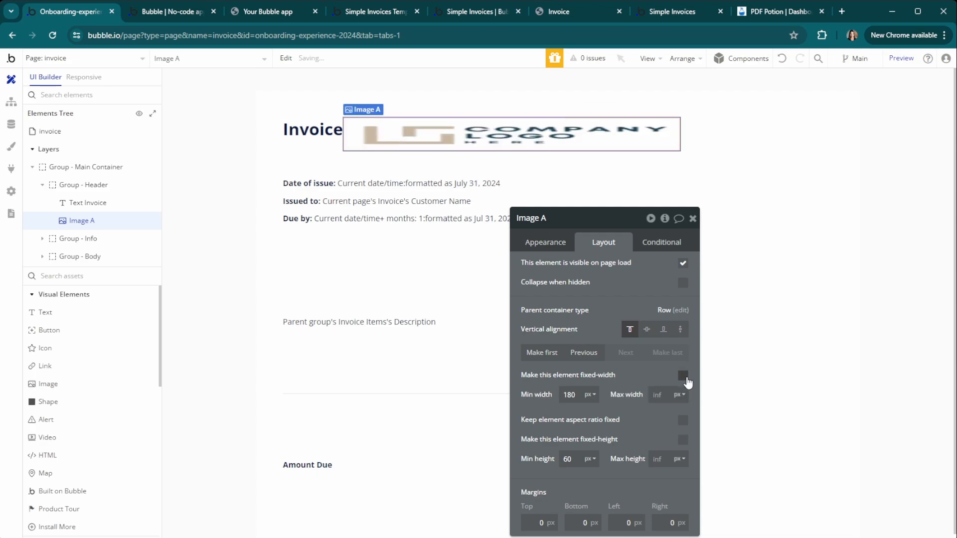
{"action": "left_click", "coordinate": [684, 377]}
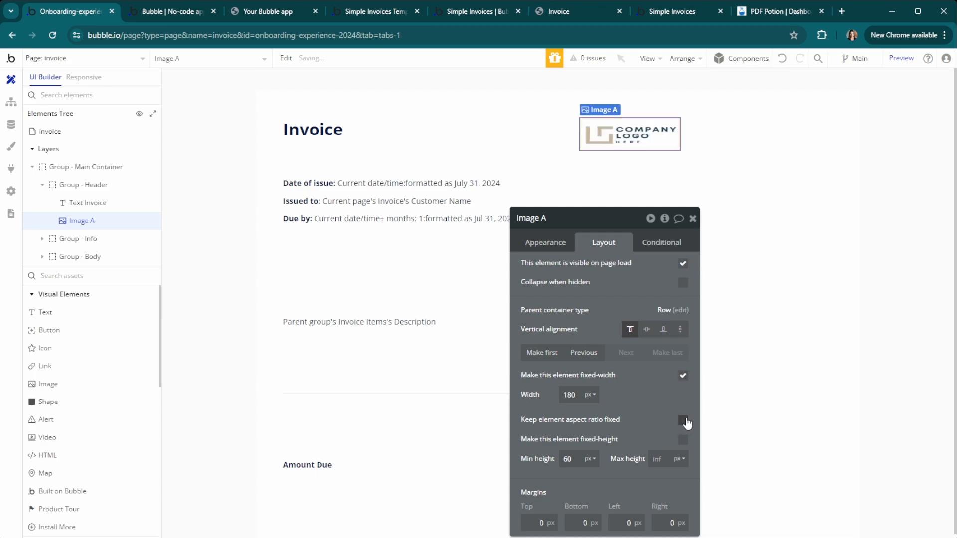
{"action": "left_click", "coordinate": [683, 421]}
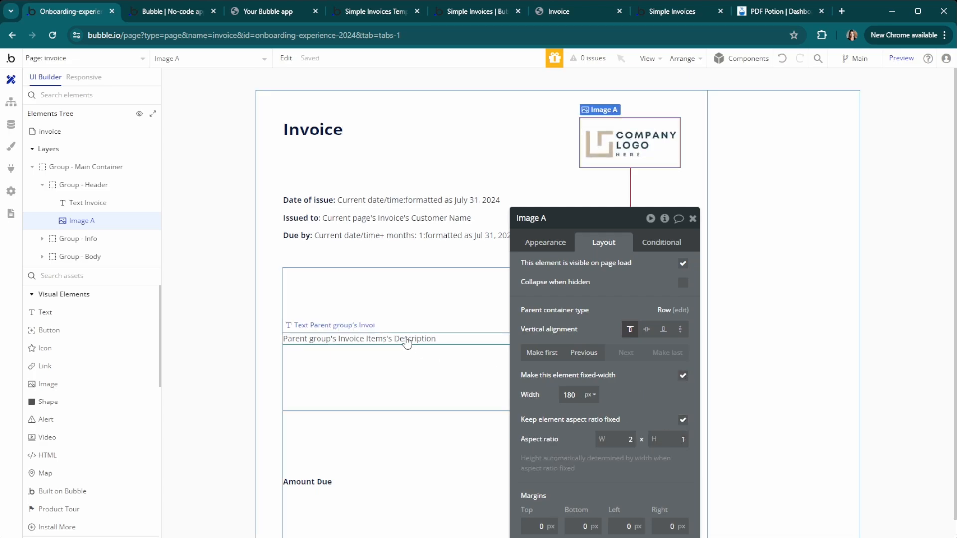
Step: Add a new group below Group - Body on the invoice page and turn off its fit width to content
{"action": "scroll", "coordinate": [299, 343], "scroll_direction": "down", "scroll_amount": 1}
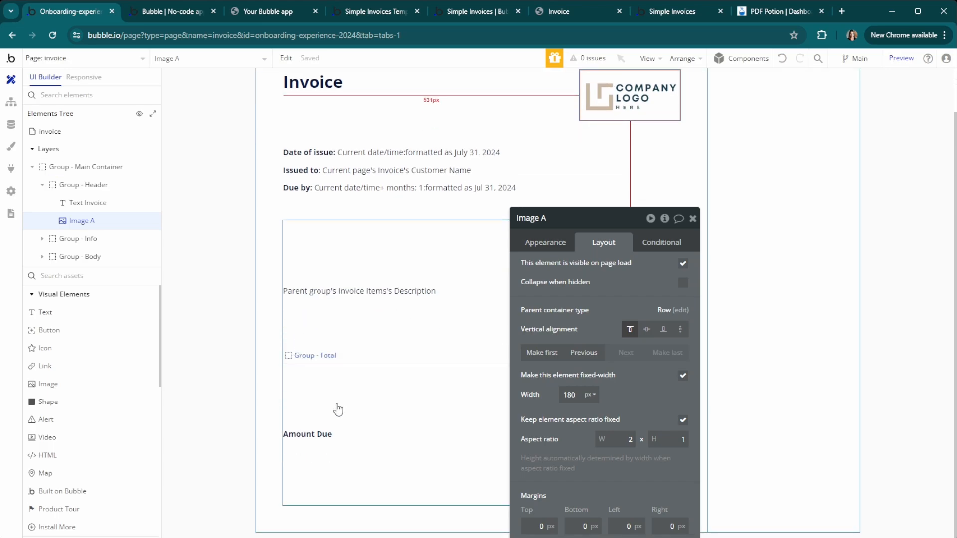
{"action": "left_click", "coordinate": [358, 444]}
{"action": "left_click_drag", "start_coordinate": [535, 421], "coordinate": [801, 382]}
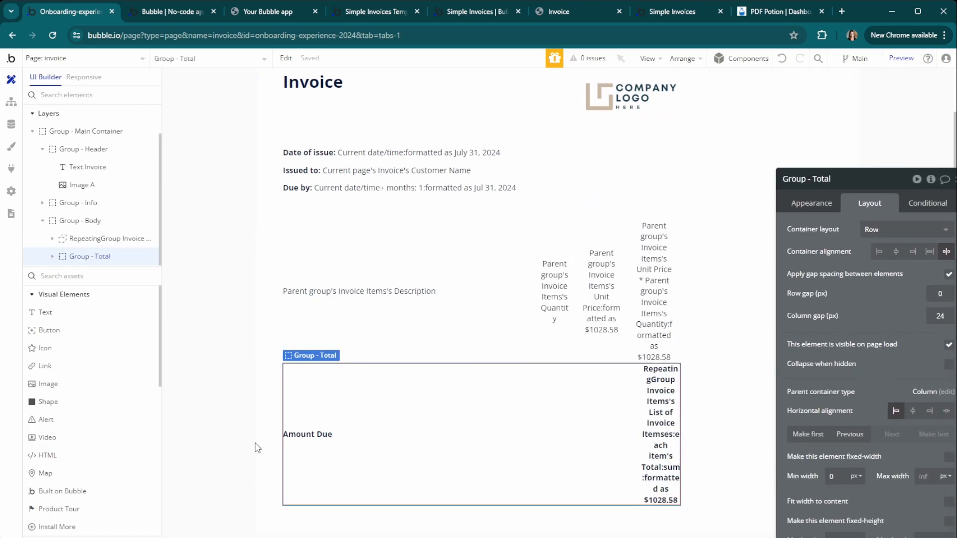
{"action": "left_click", "coordinate": [68, 276]}
{"action": "type", "text": "gro"}
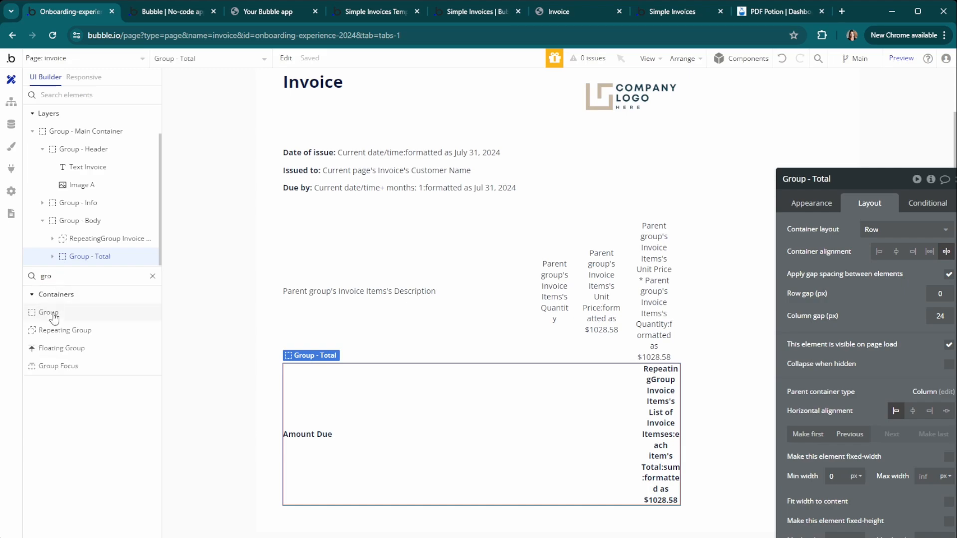
{"action": "left_click_drag", "start_coordinate": [54, 317], "coordinate": [320, 517]}
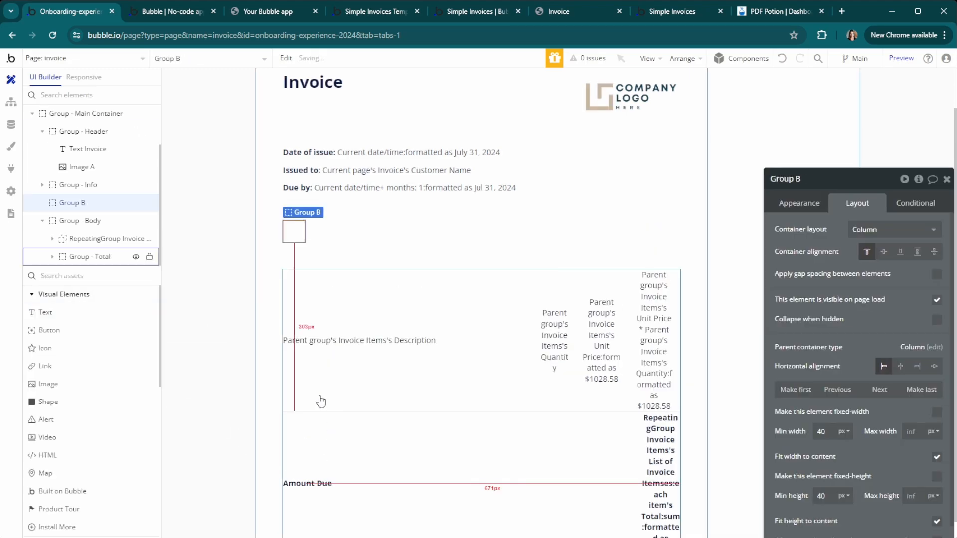
{"action": "scroll", "coordinate": [320, 401], "scroll_direction": "down", "scroll_amount": 1}
{"action": "left_click_drag", "start_coordinate": [294, 182], "coordinate": [331, 496]}
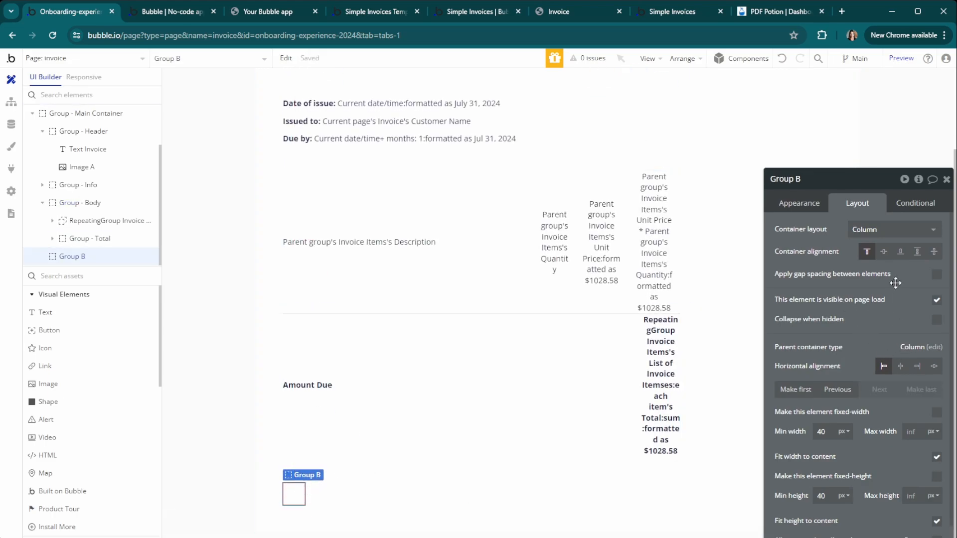
{"action": "left_click", "coordinate": [936, 457]}
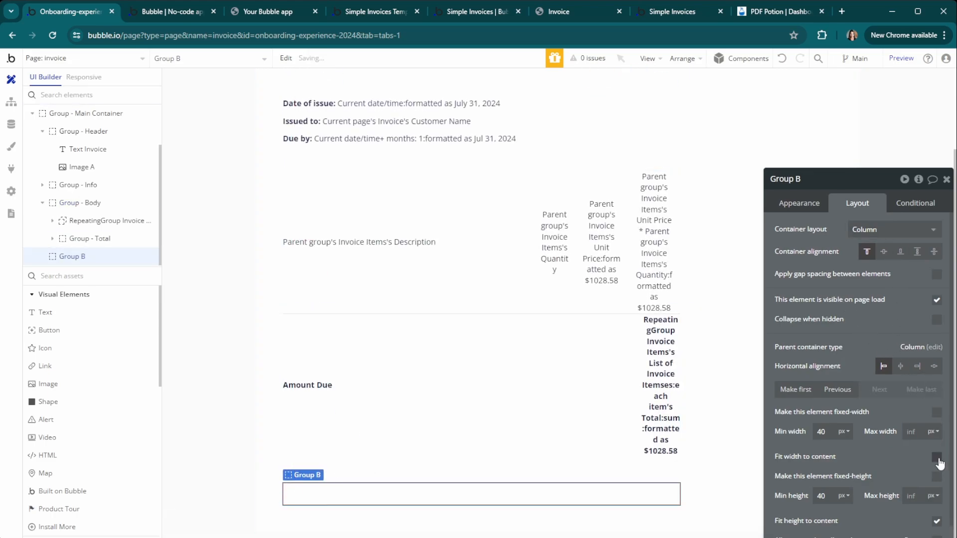
Step: Put a bold Payment Details heading in the new group and, below it, a text with Rimberio Bank, the account name, account number and pay-by date
{"action": "left_click_drag", "start_coordinate": [41, 312], "coordinate": [313, 488]}
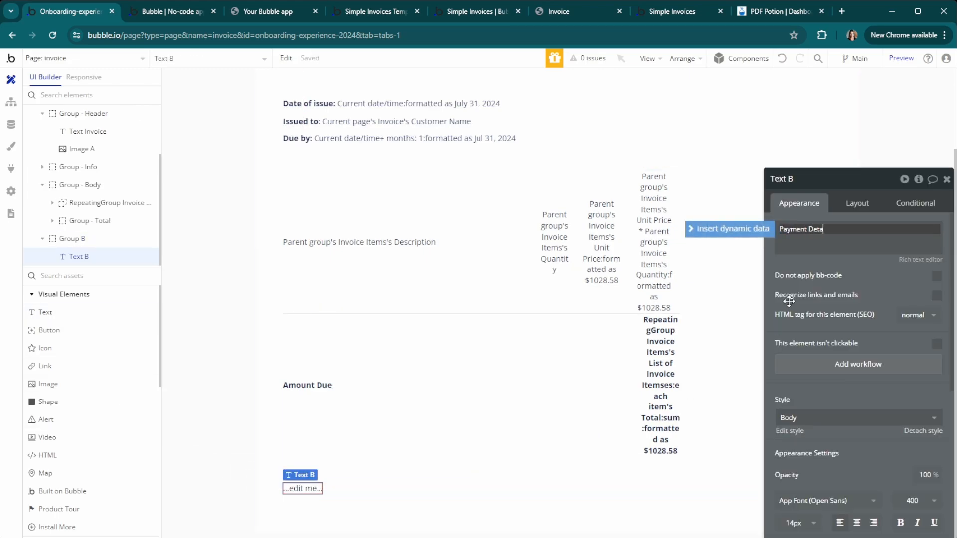
{"action": "left_click_drag", "start_coordinate": [866, 454], "coordinate": [778, 343]}
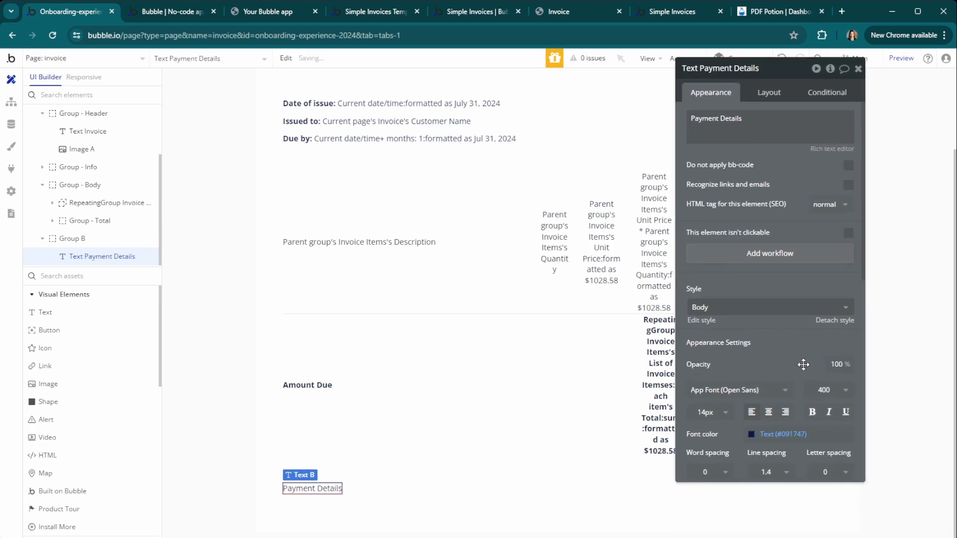
{"action": "left_click", "coordinate": [813, 412]}
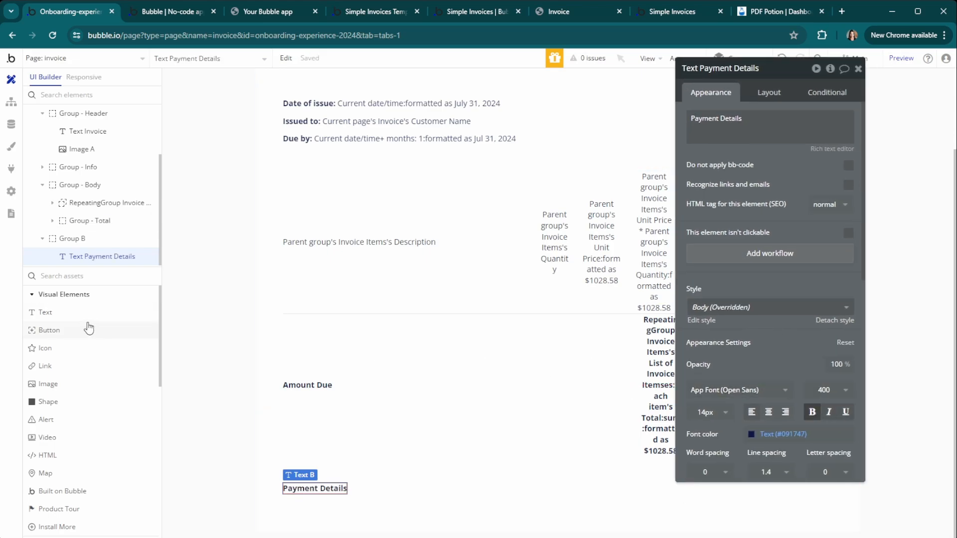
{"action": "left_click_drag", "start_coordinate": [46, 317], "coordinate": [353, 504]}
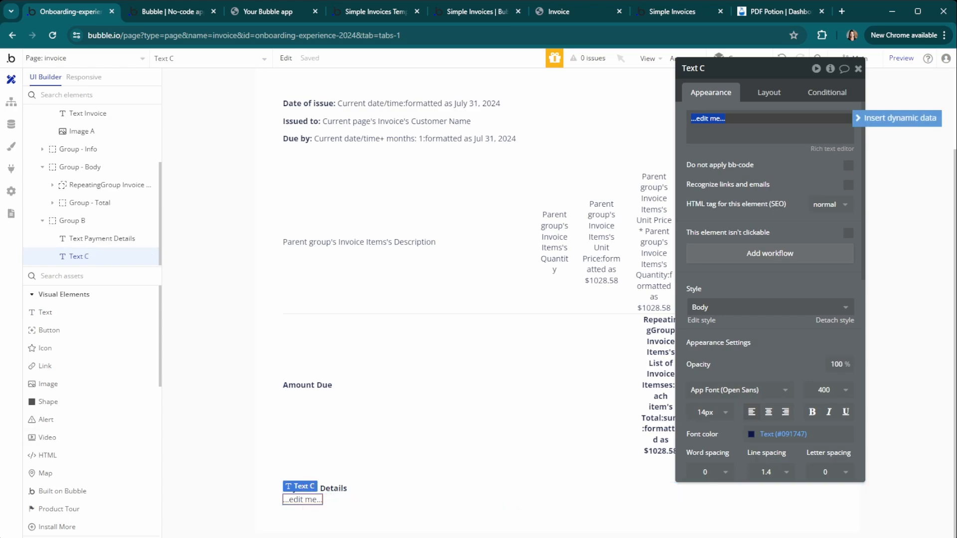
{"action": "key", "text": "ctrl+v"}
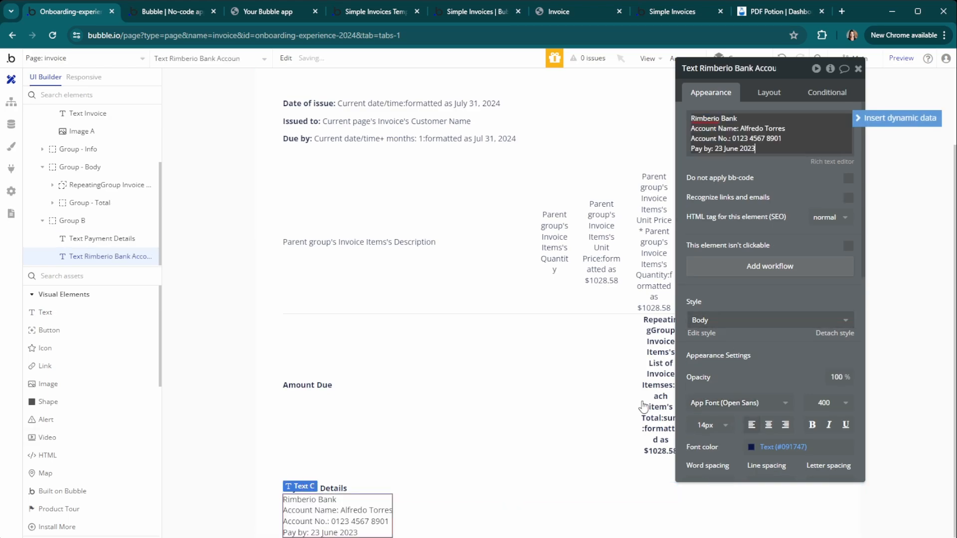
Step: Deselect the payment details text, switch the editor to the dashboard page and preview it in the browser
{"action": "scroll", "coordinate": [392, 427], "scroll_direction": "down", "scroll_amount": 1}
{"action": "left_click", "coordinate": [462, 472]}
{"action": "left_click", "coordinate": [216, 387]}
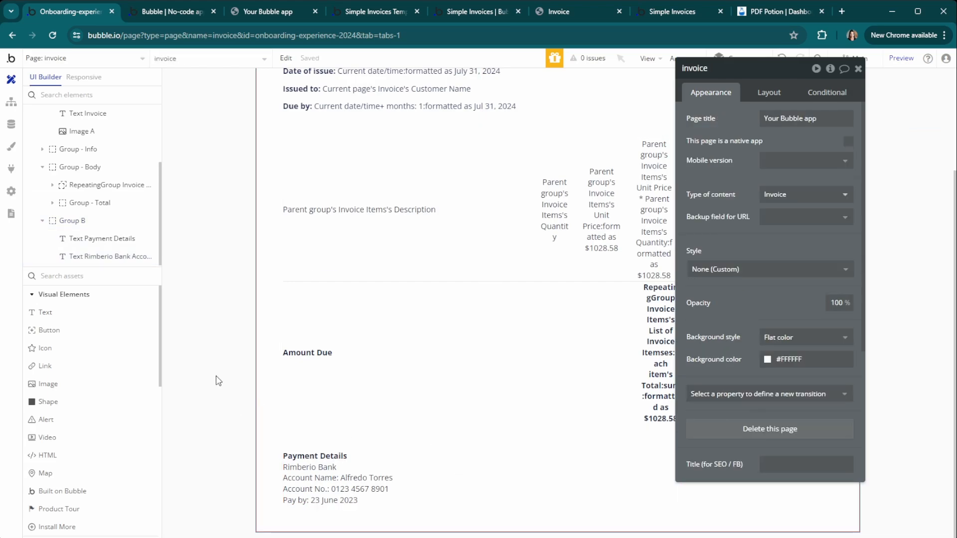
{"action": "left_click", "coordinate": [62, 57]}
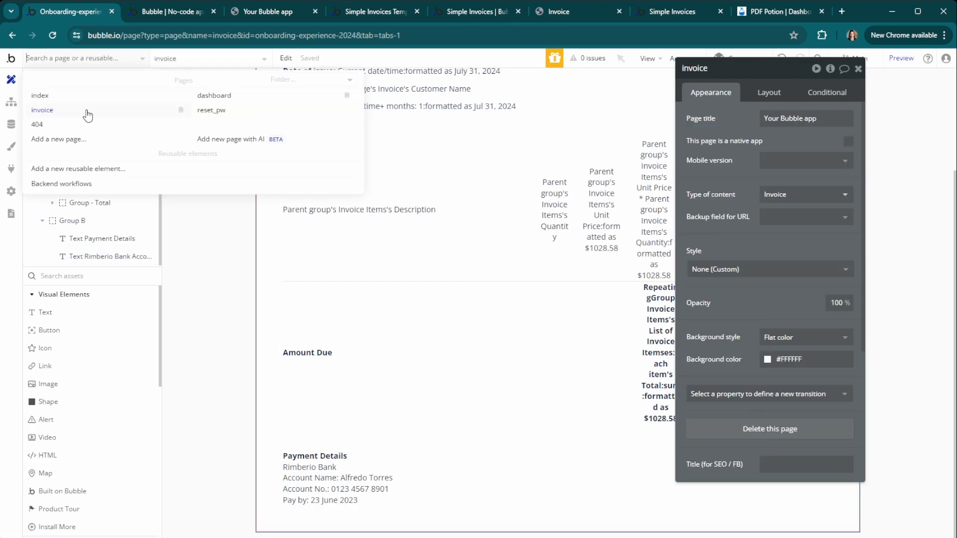
{"action": "left_click", "coordinate": [234, 101]}
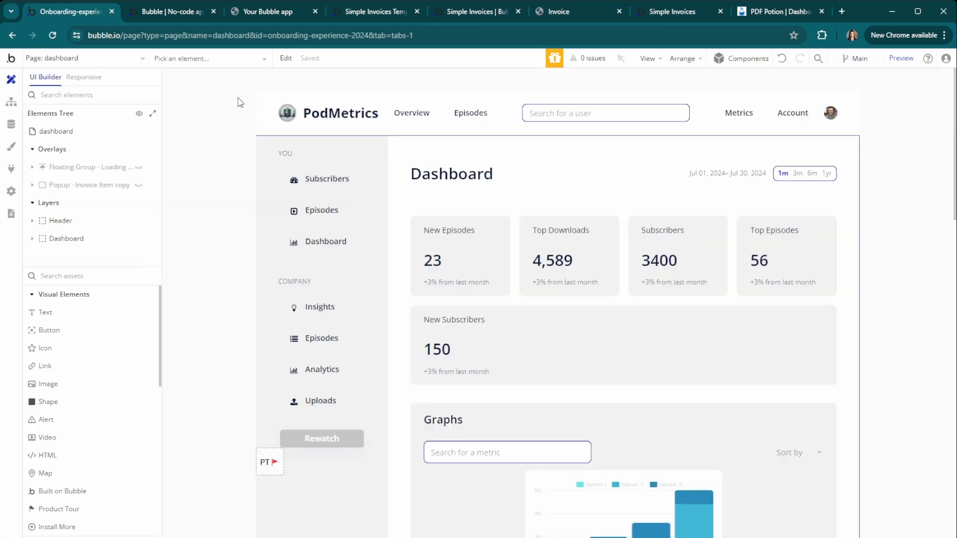
{"action": "left_click", "coordinate": [901, 58]}
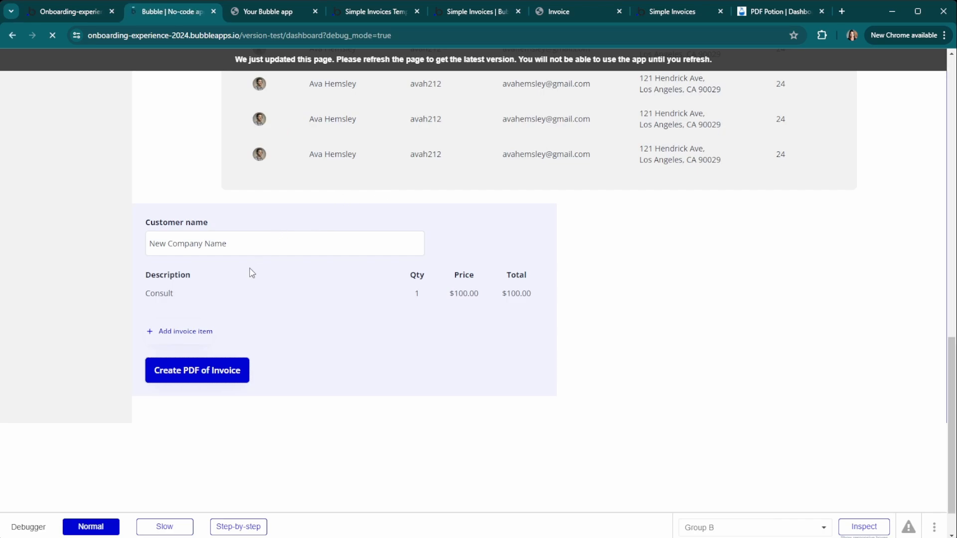
Step: In the invoice form at the end of the dashboard page, replace the customer name with Custom Invoice Name
{"action": "scroll", "coordinate": [208, 302], "scroll_direction": "down", "scroll_amount": 15}
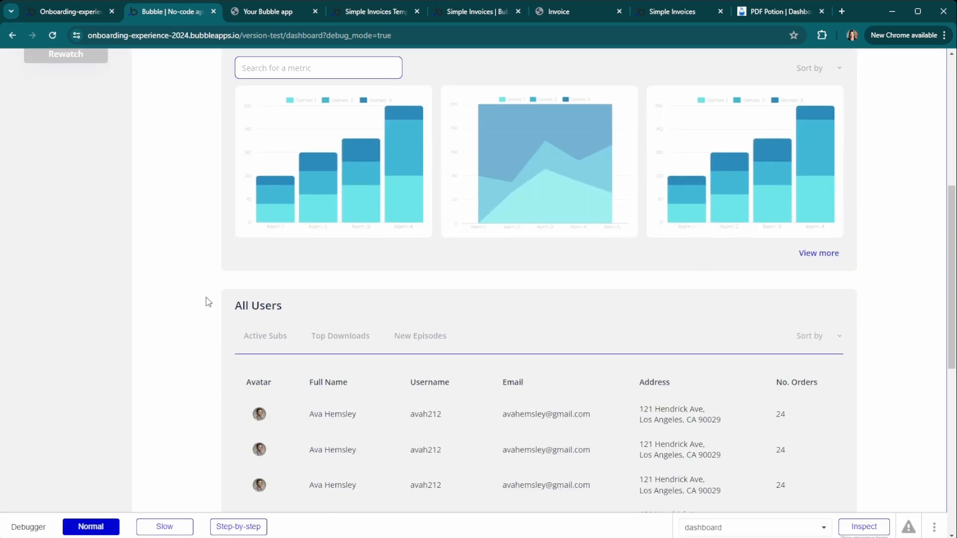
{"action": "triple_click", "coordinate": [202, 236]}
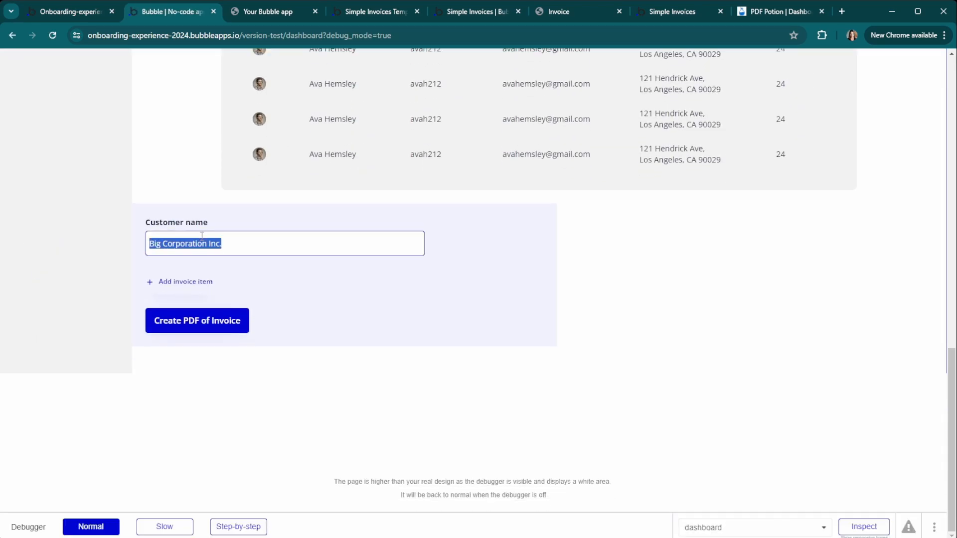
{"action": "type", "text": "Custom Invoice Name"}
Step: Add an invoice item with description Consult, unit cost 100 and quantity 1, and create the PDF of the invoice
{"action": "left_click", "coordinate": [179, 286]}
{"action": "left_click", "coordinate": [337, 156]}
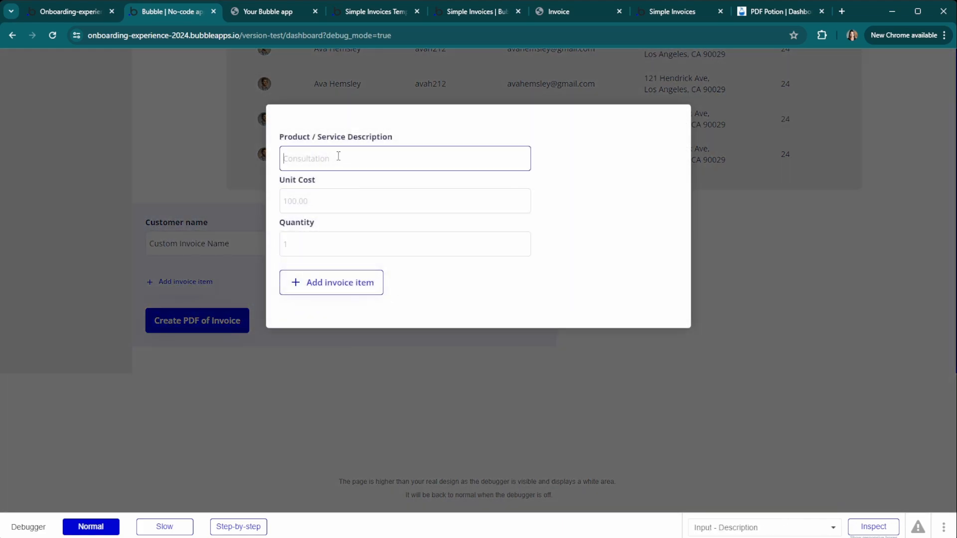
{"action": "type", "text": "Consult"}
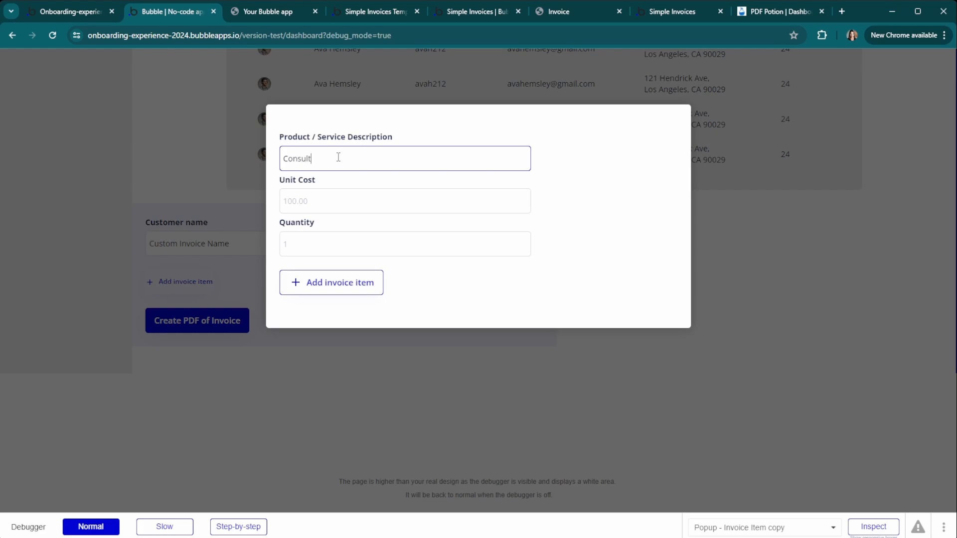
{"action": "left_click", "coordinate": [337, 200]}
{"action": "type", "text": "100"}
{"action": "left_click", "coordinate": [316, 246]}
{"action": "type", "text": "1"}
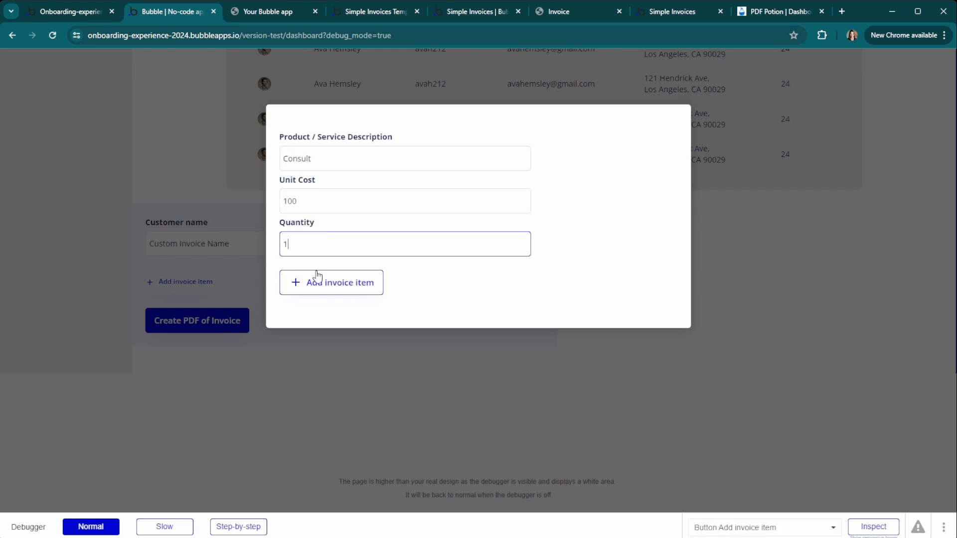
{"action": "left_click", "coordinate": [337, 283]}
{"action": "left_click", "coordinate": [204, 373]}
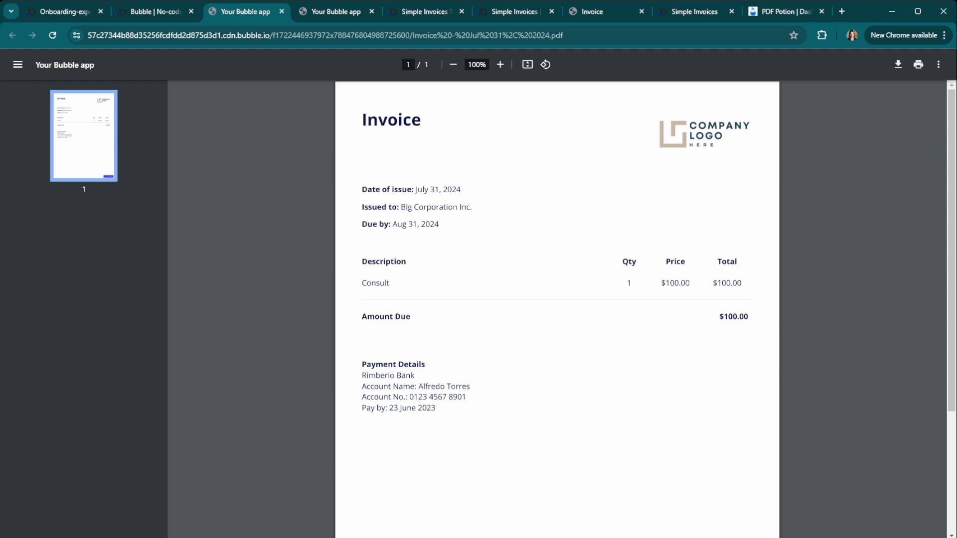
Step: Switch to the PDF Potion dashboard and look through the resource videos on dynamic data and running as a user
{"action": "left_click", "coordinate": [788, 13]}
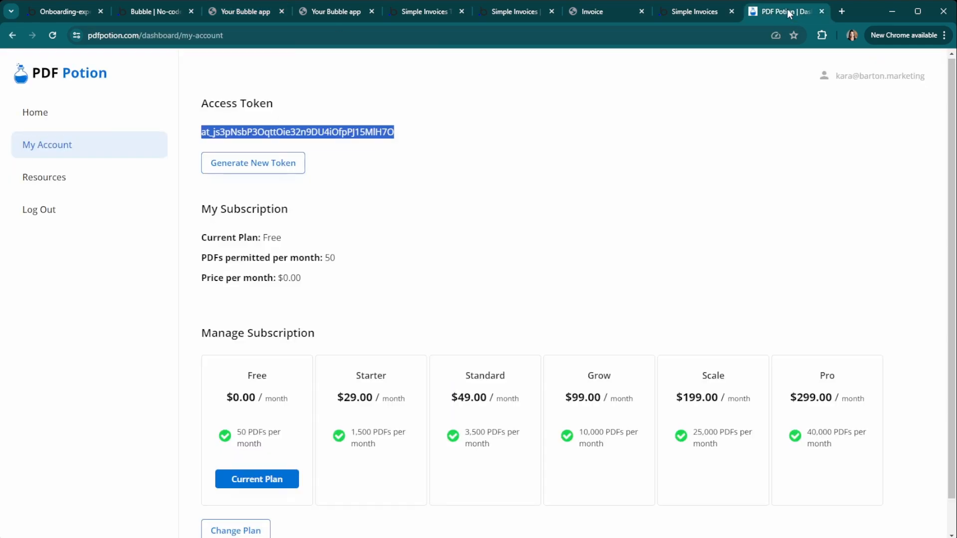
{"action": "left_click", "coordinate": [62, 192]}
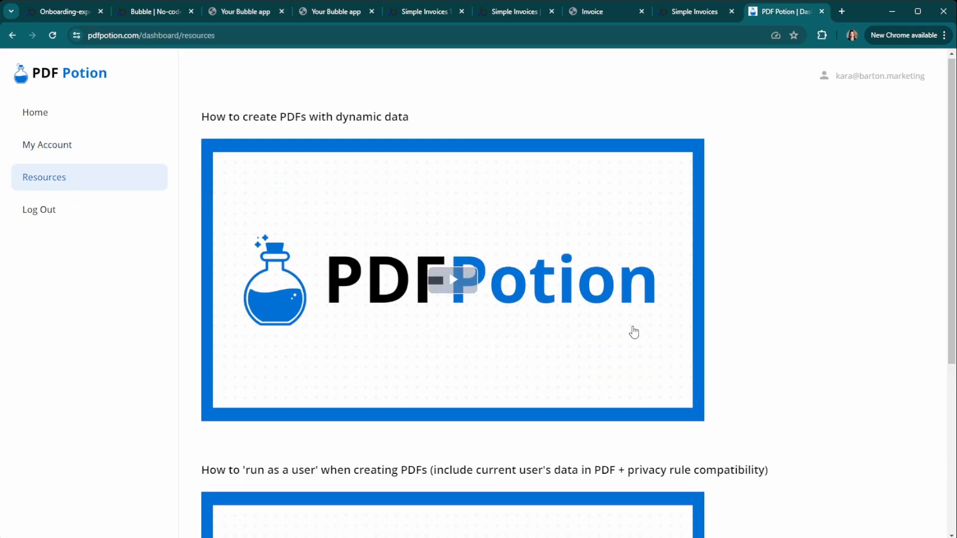
{"action": "scroll", "coordinate": [188, 406], "scroll_direction": "down", "scroll_amount": 5}
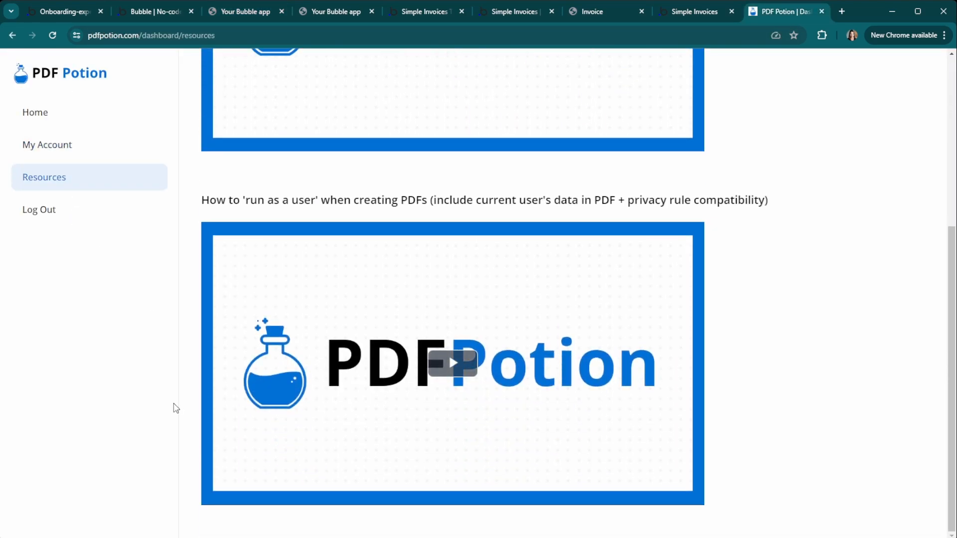